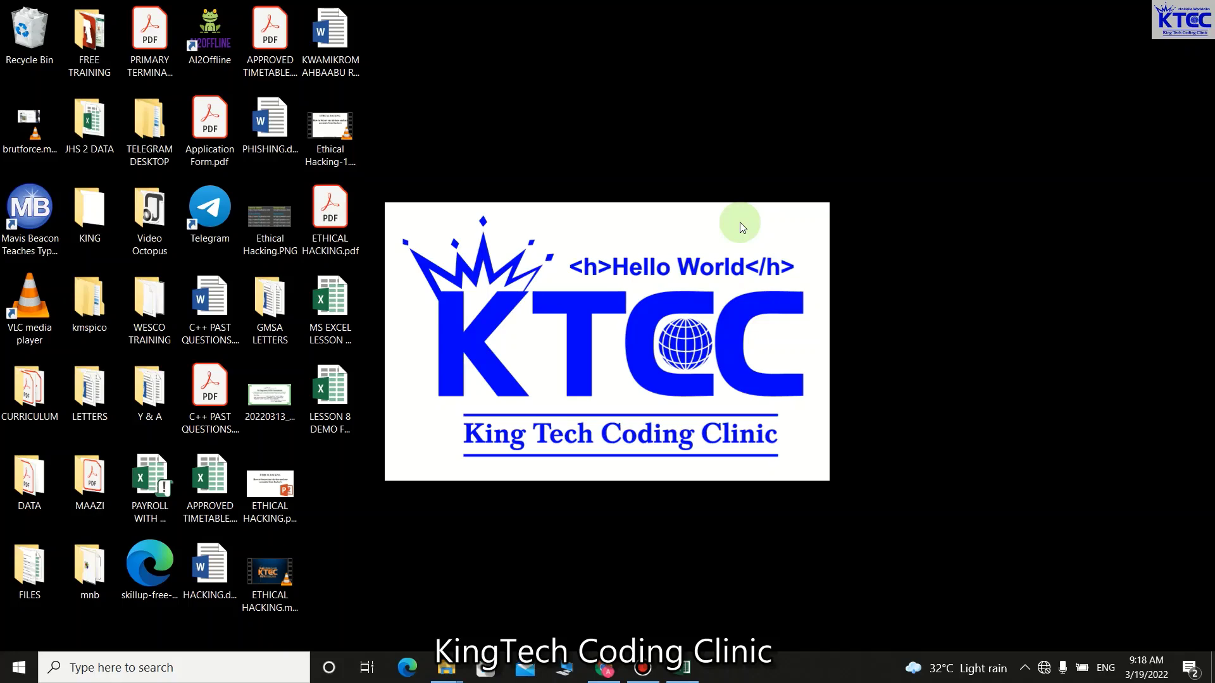
- Bring the LESSON 8 DEMO FILE workbook forward and add a new blank Sheet2
click(691, 675)
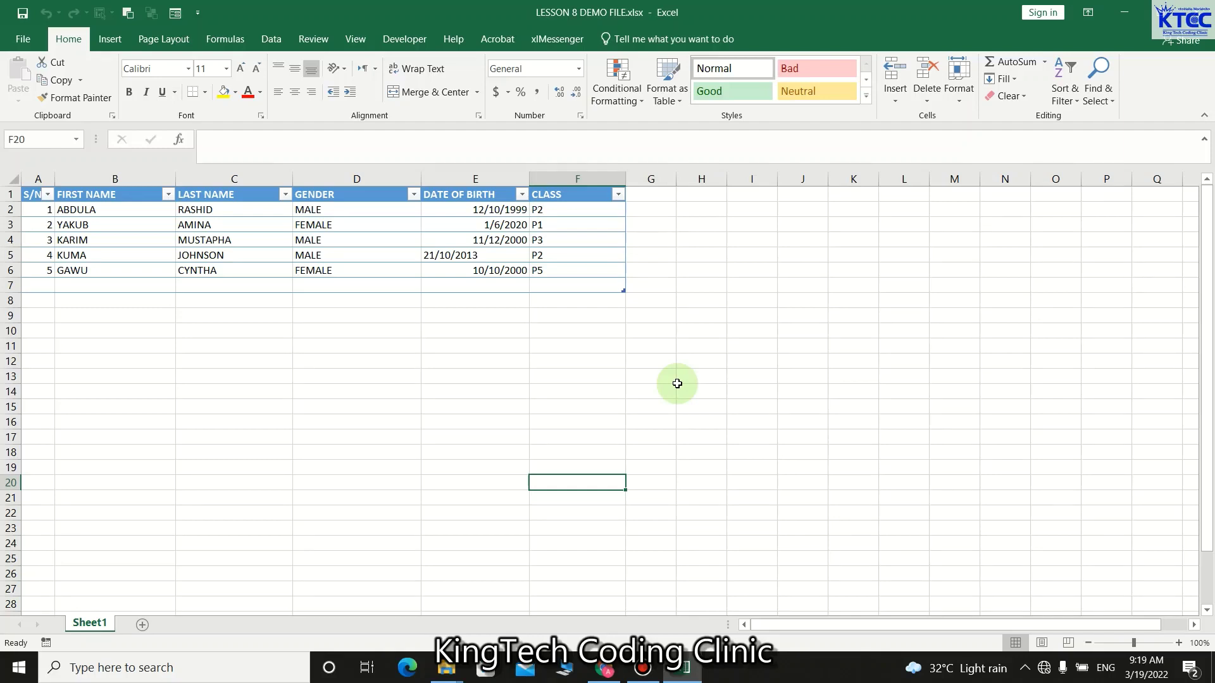
click(139, 627)
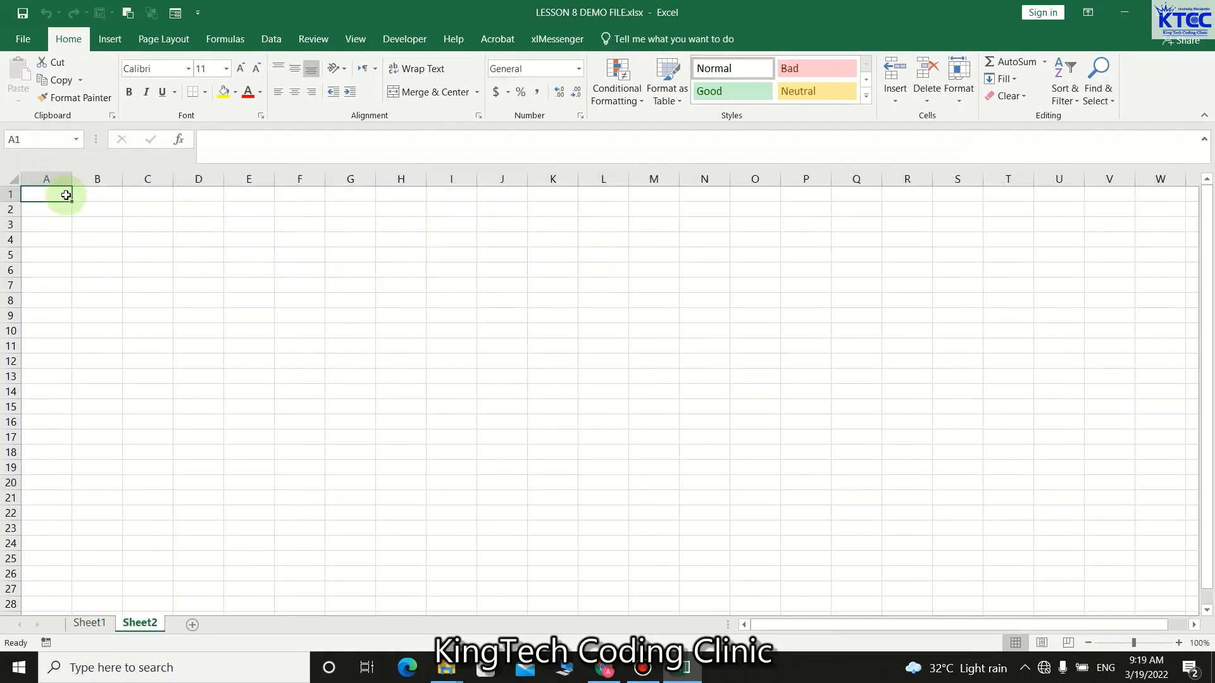
- Enter the headers S/N, NAME, CLASS and DOB across row 1 of Sheet2
click(66, 195)
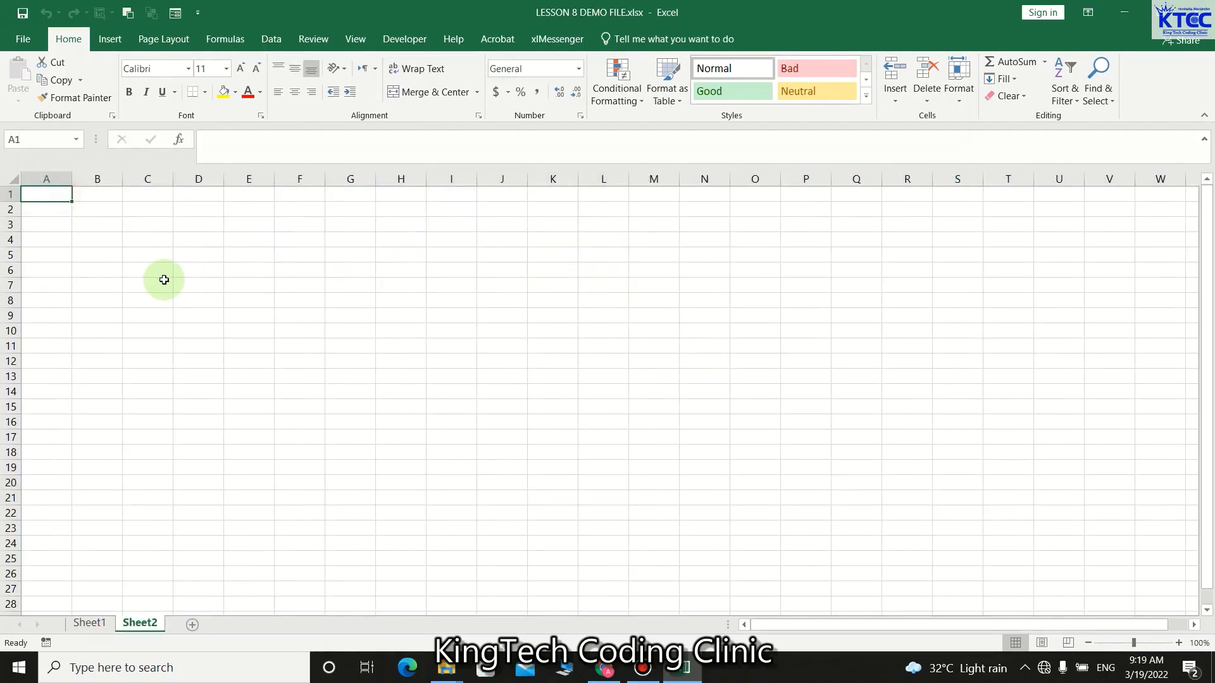
text(S/N)
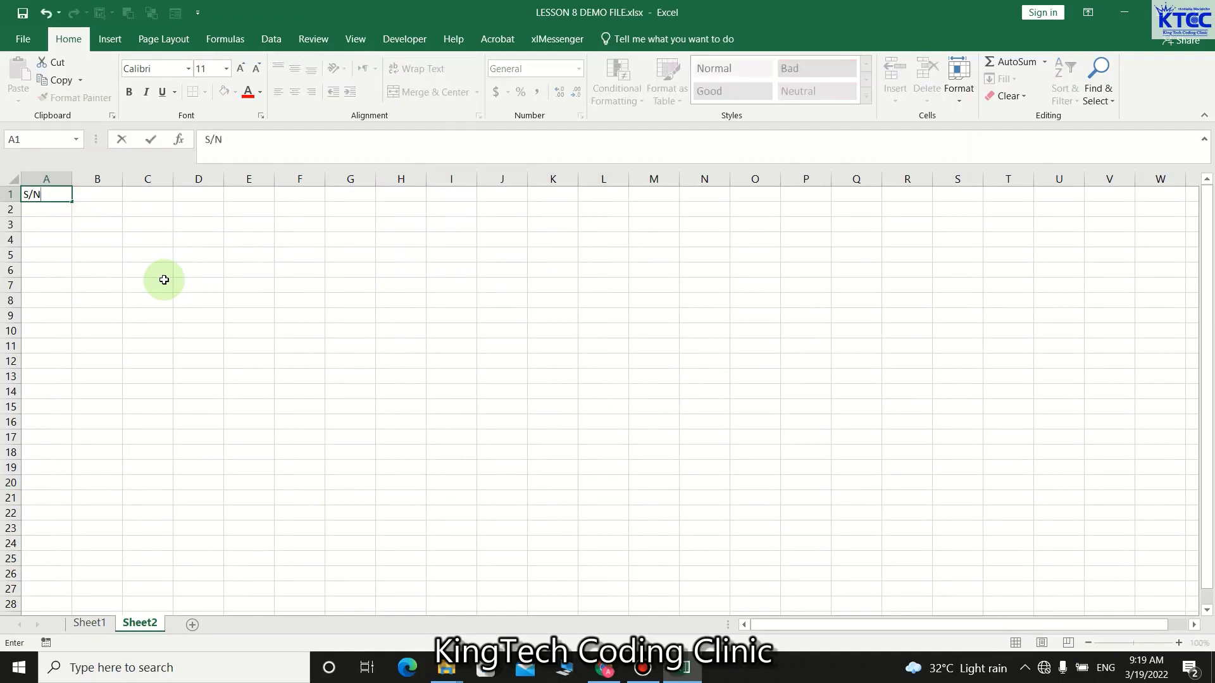
key(Tab)
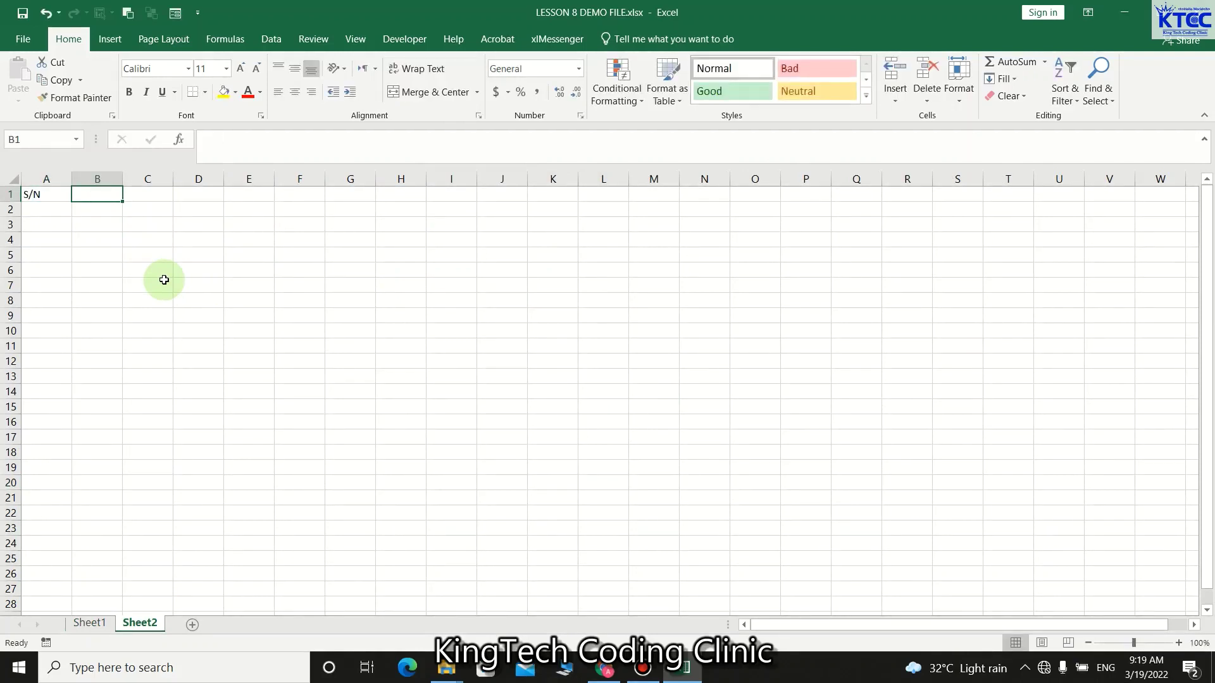
text(NAM)
text(E)
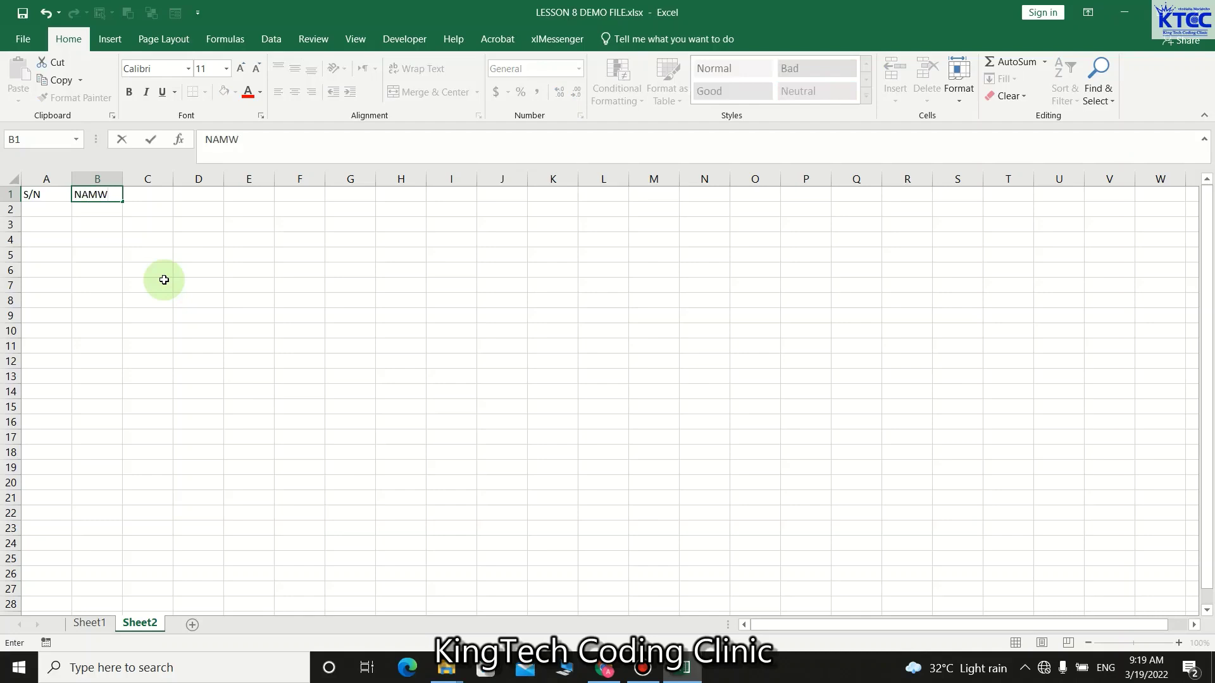
key(Tab)
text(CLASS)
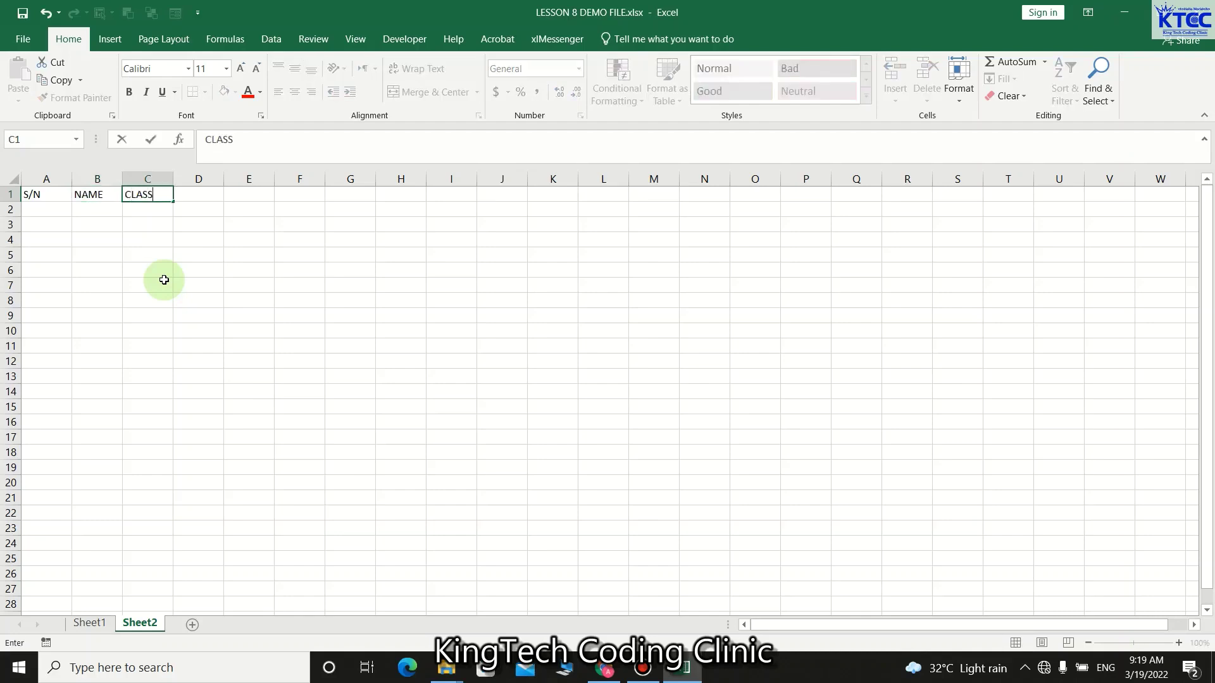
key(Tab)
text(DA)
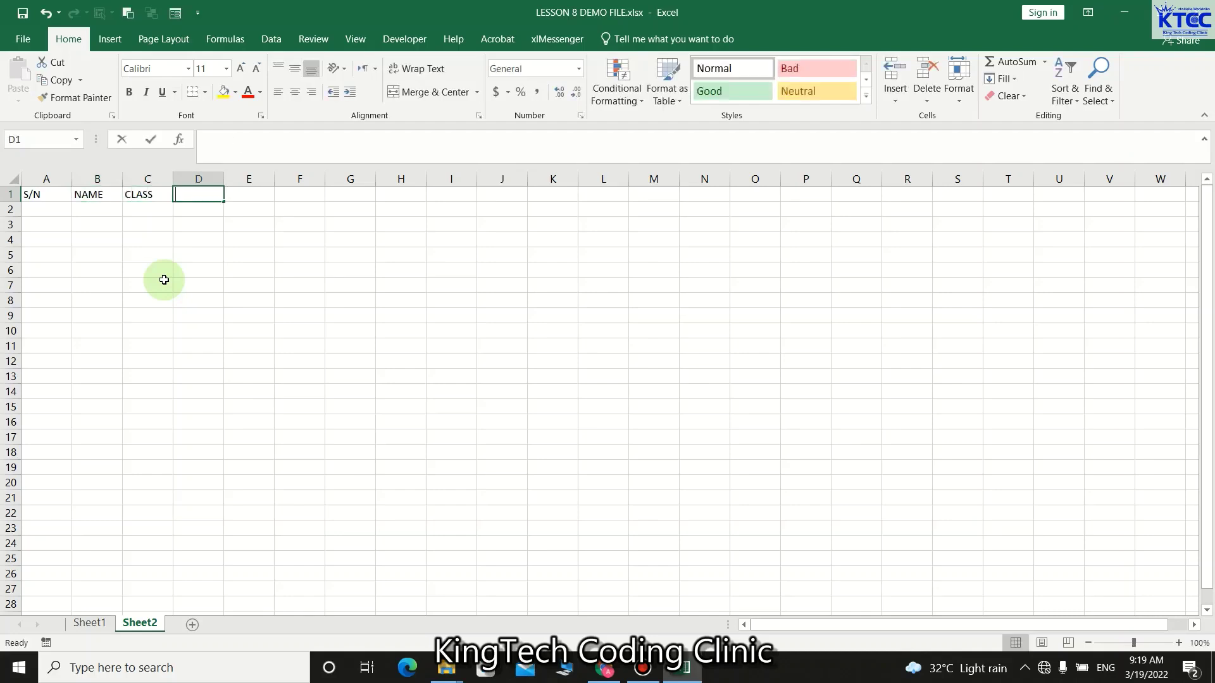
key(BackSpace)
text(OB)
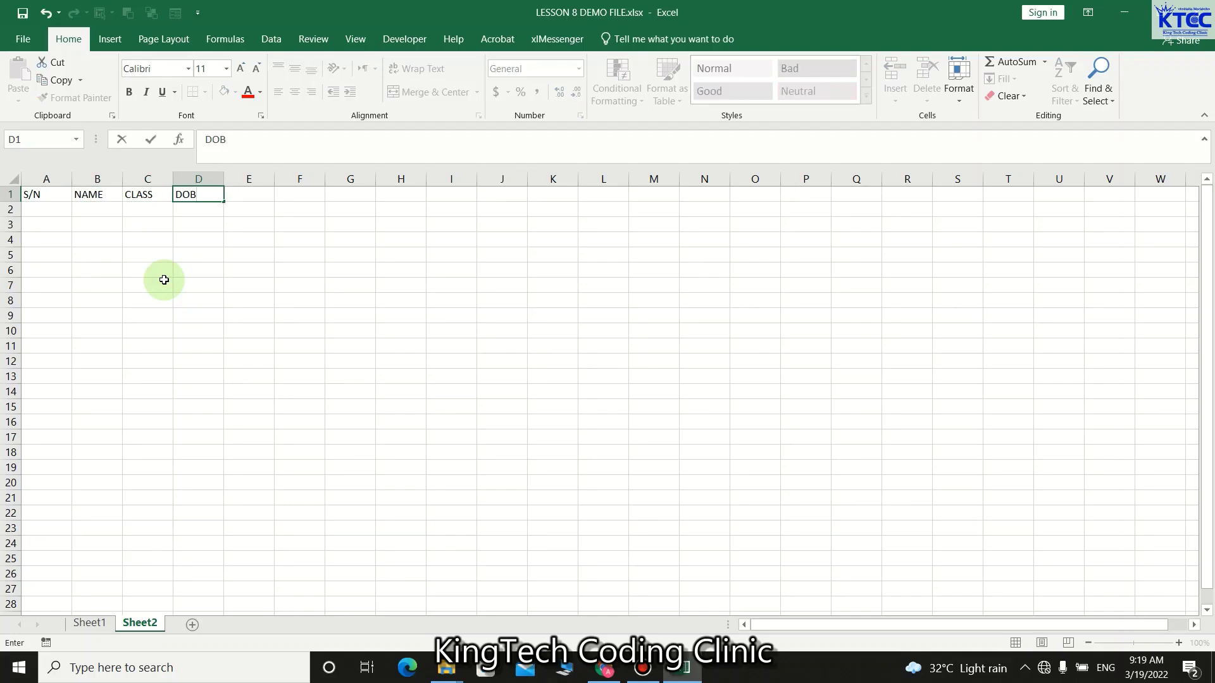
click(164, 280)
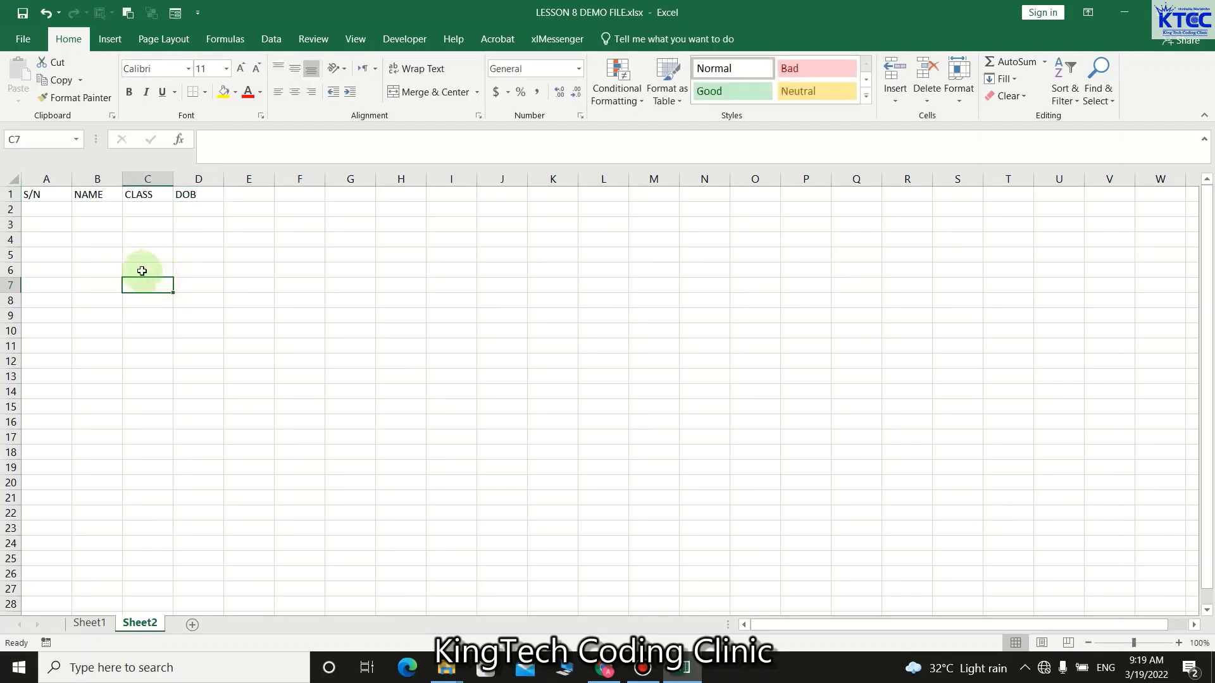
- Enter 1 in A2 and A in B2, then return to Sheet1's student table
click(45, 209)
text(1)
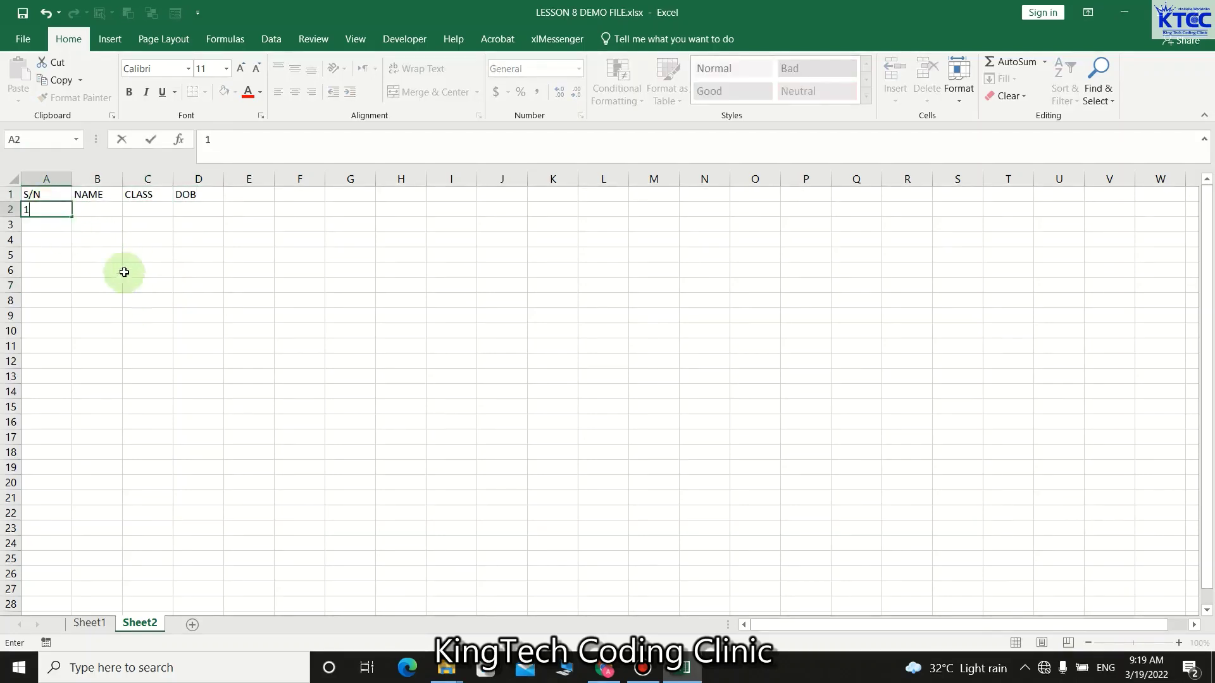
click(99, 214)
text(A)
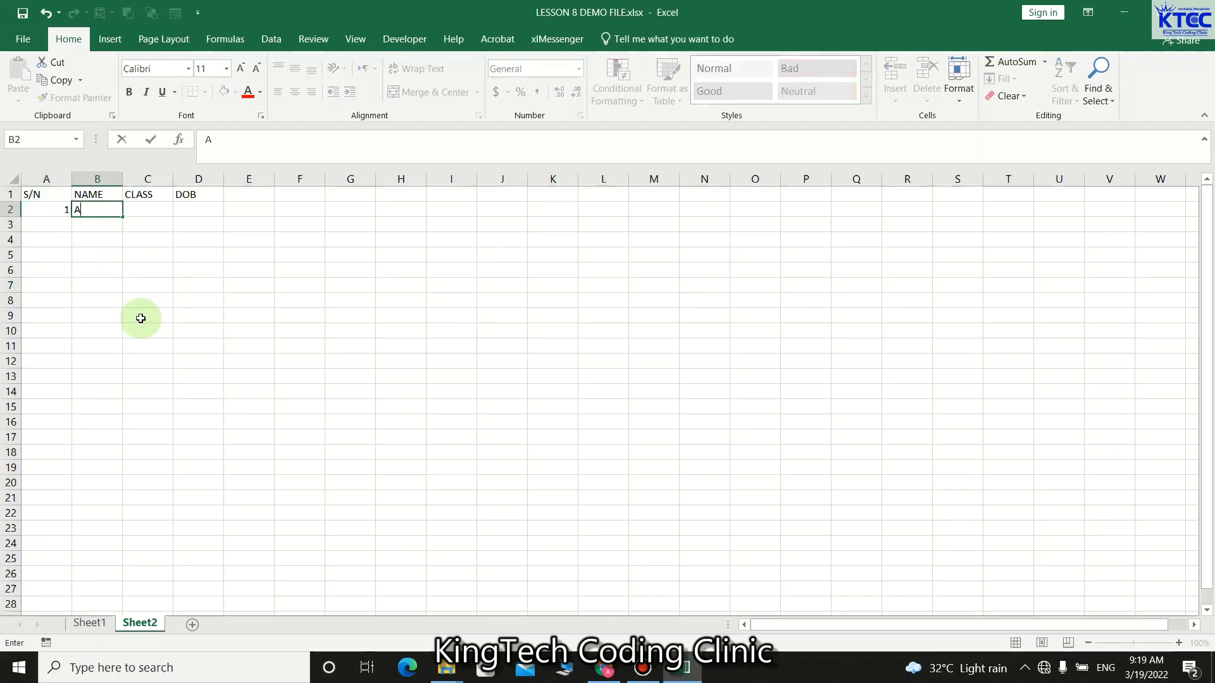
text(BC)
key(BackSpace)
key(BackSpace)
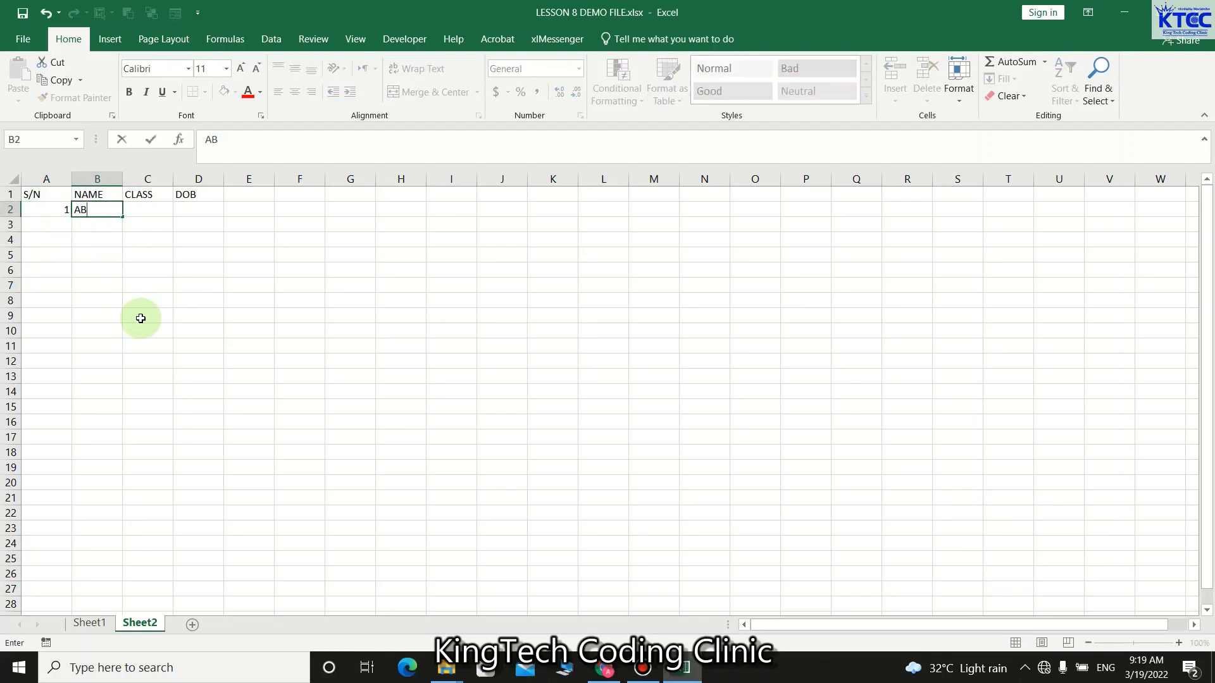
click(143, 213)
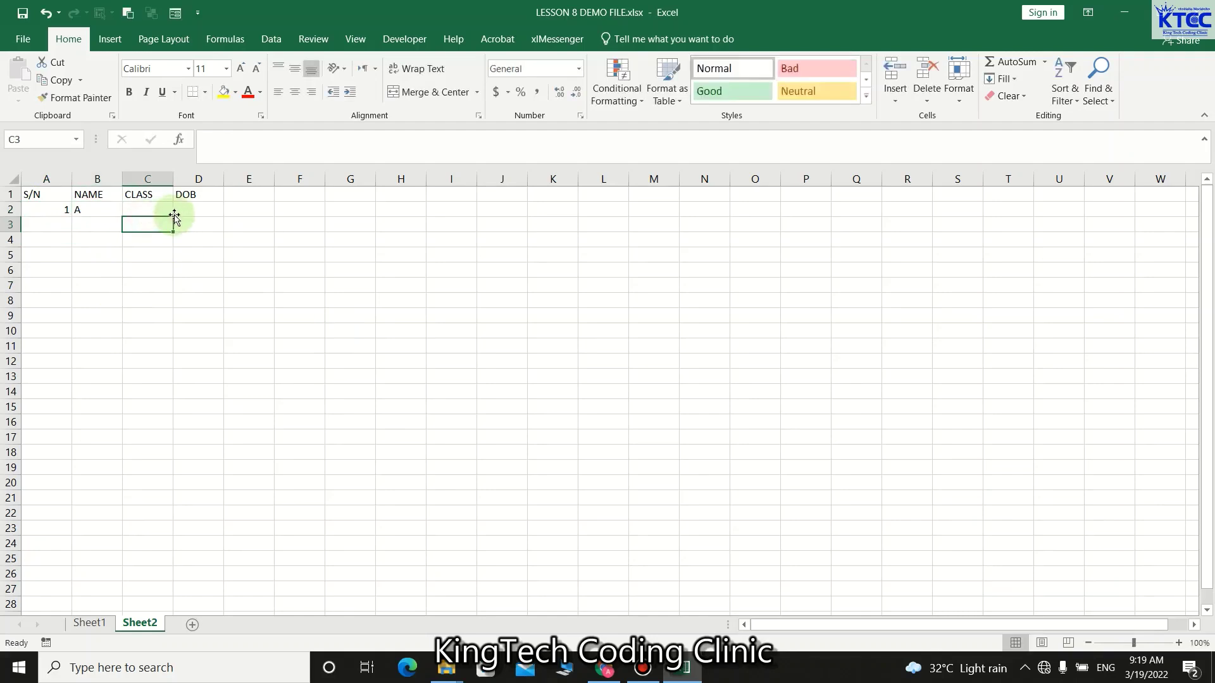
click(186, 210)
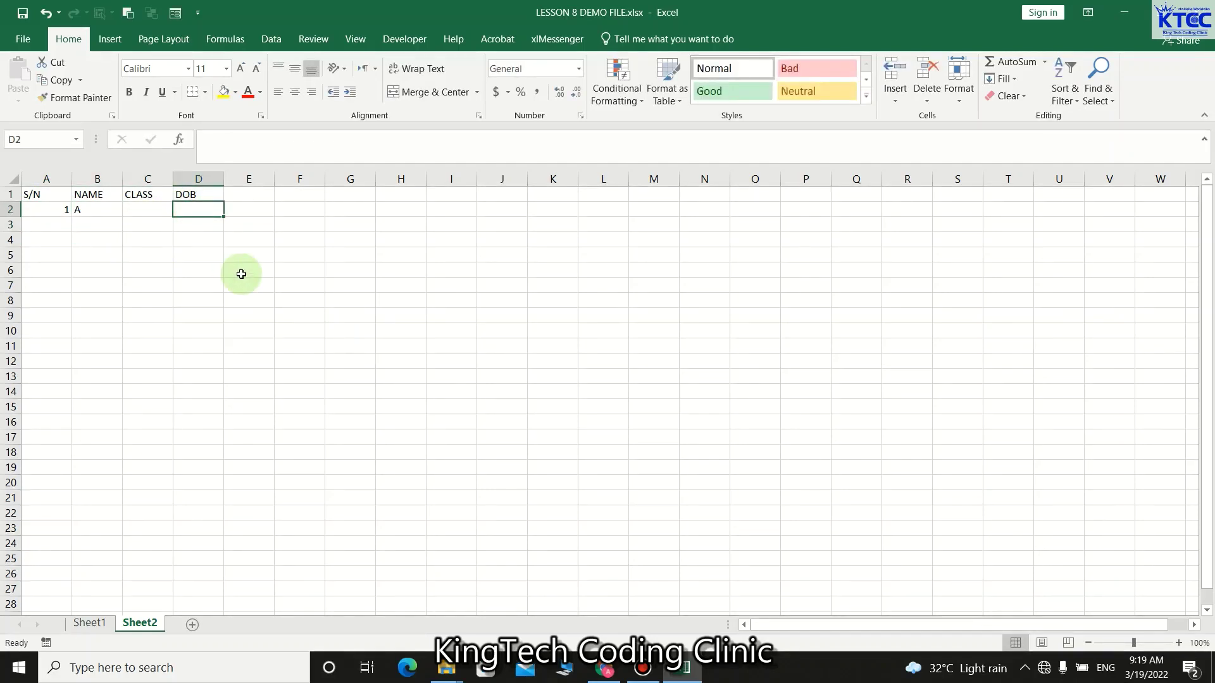
click(103, 210)
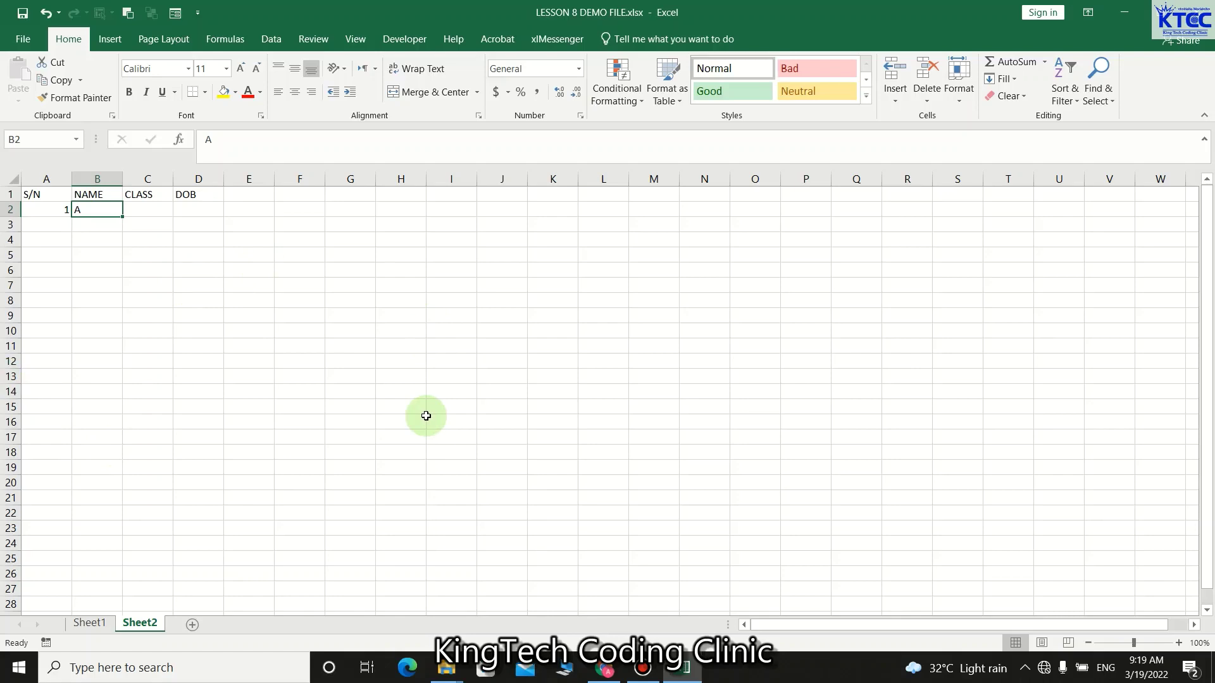
click(84, 624)
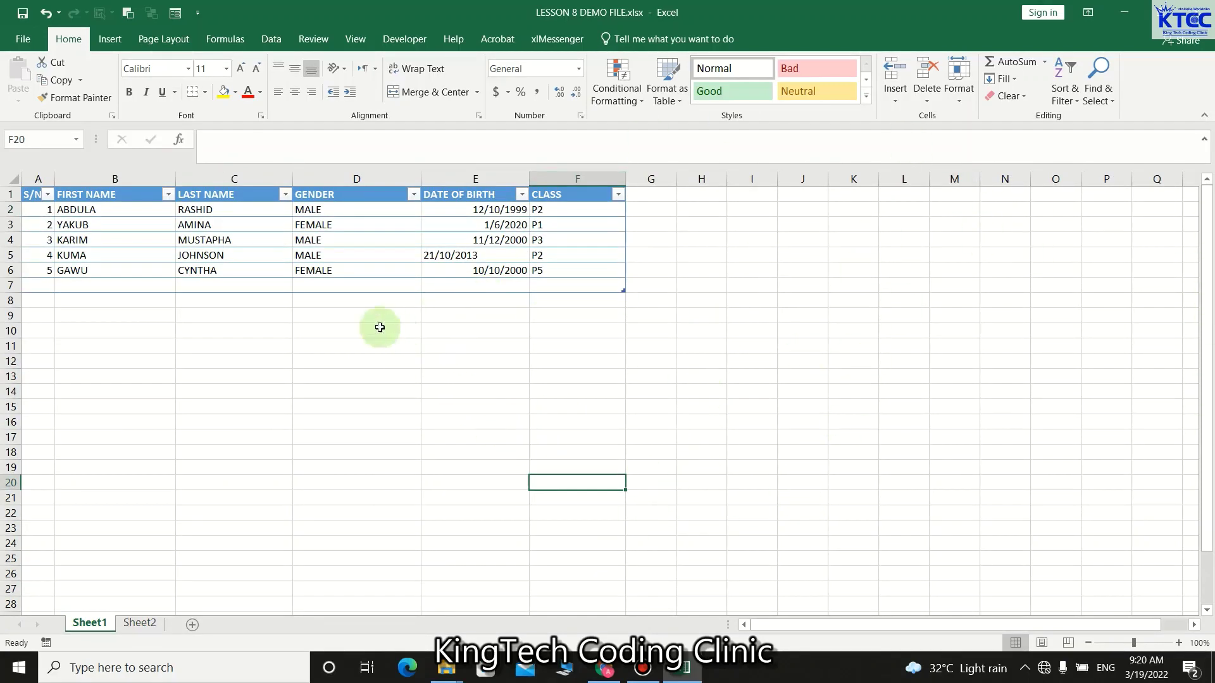
- Open the data-entry Form for the student table and move it aside
click(375, 266)
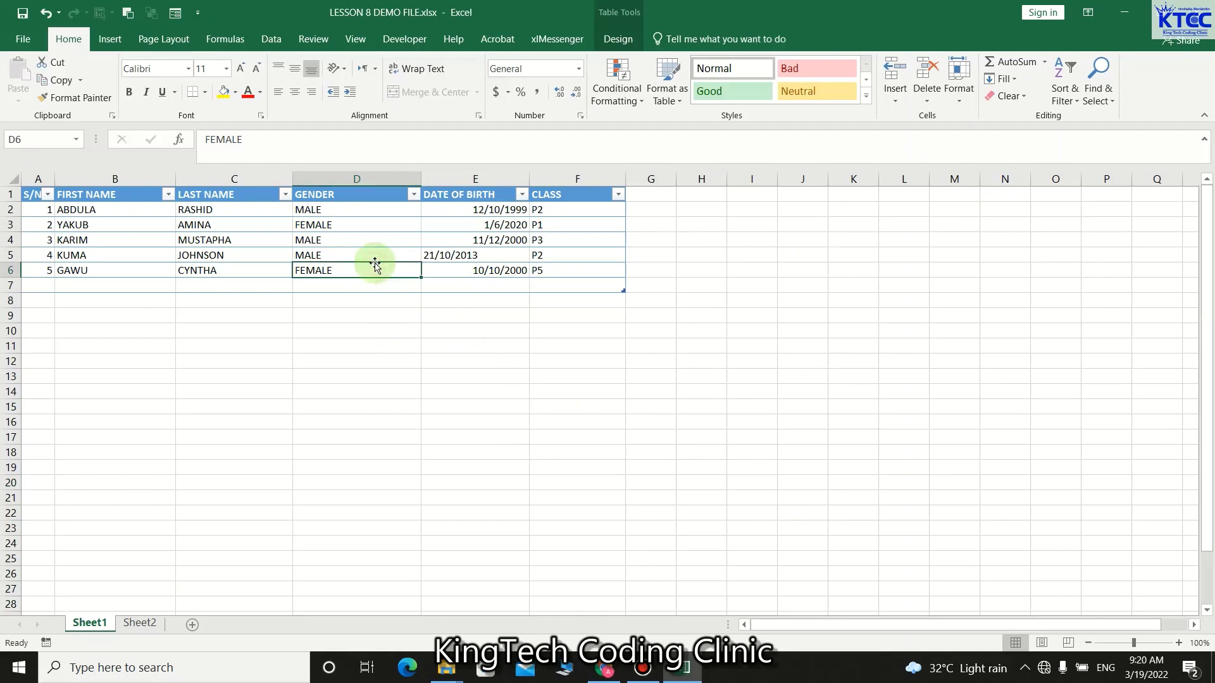
click(176, 13)
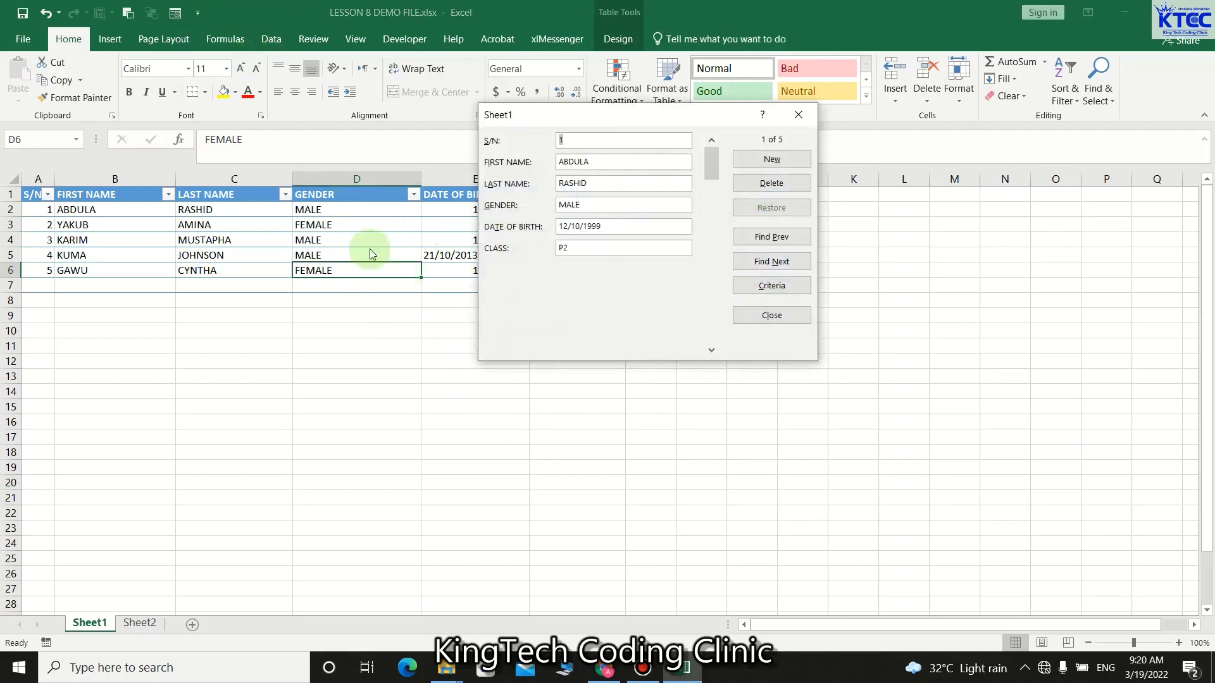
drag(636, 115, 678, 322)
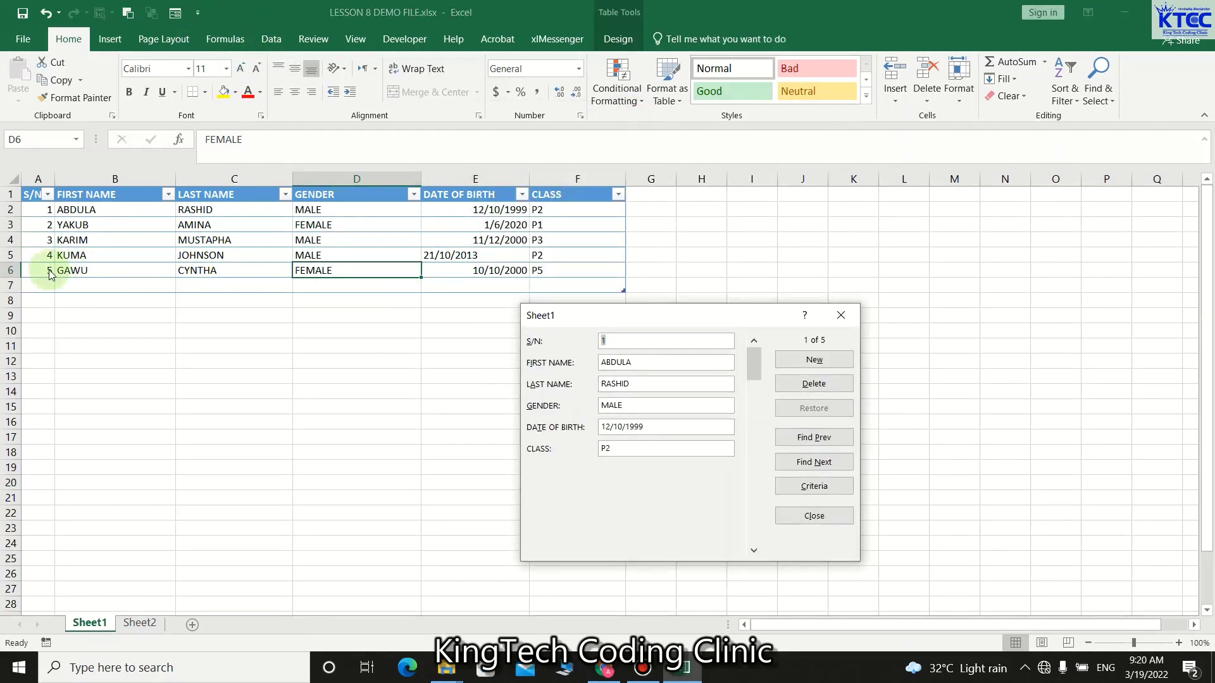
- Add record 6 with the student's first and last name and gender MALE
click(818, 360)
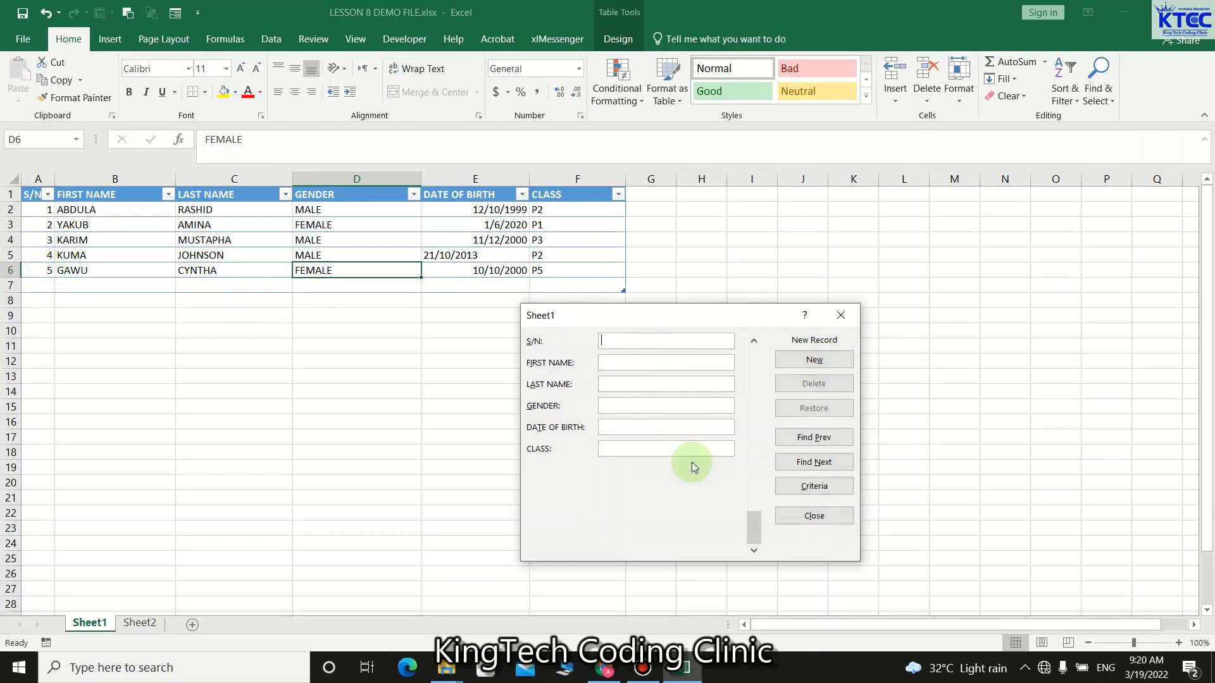
text(6)
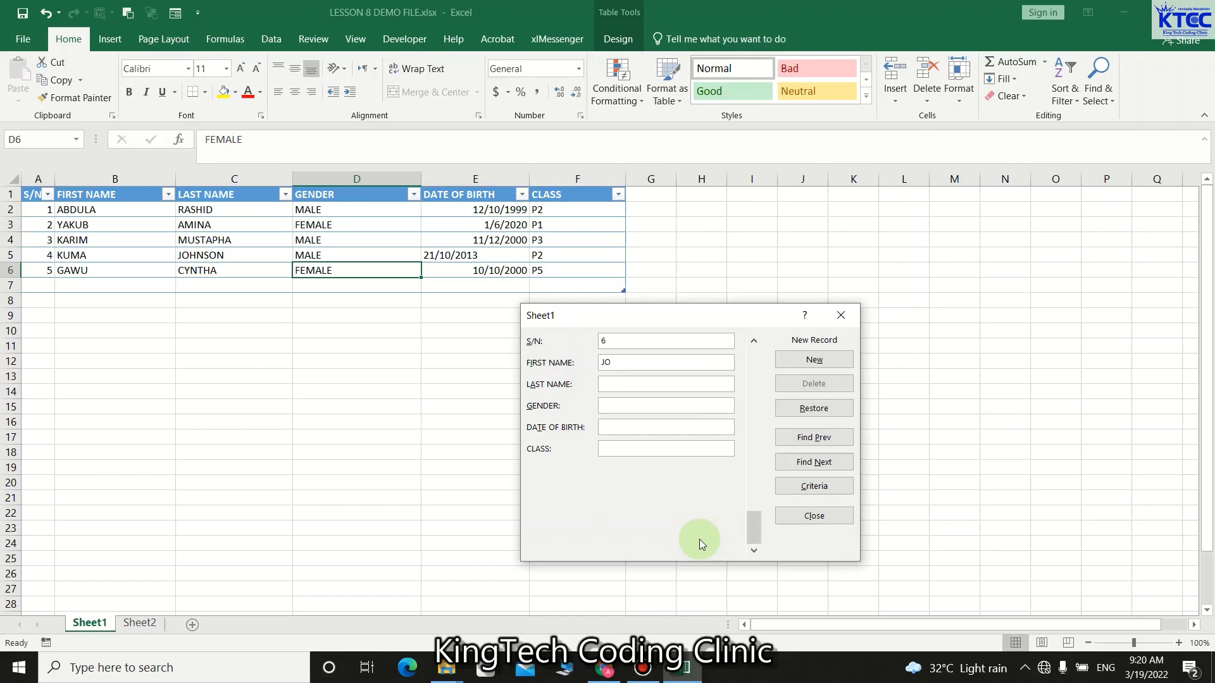
key(Tab)
text(MALE)
key(Return)
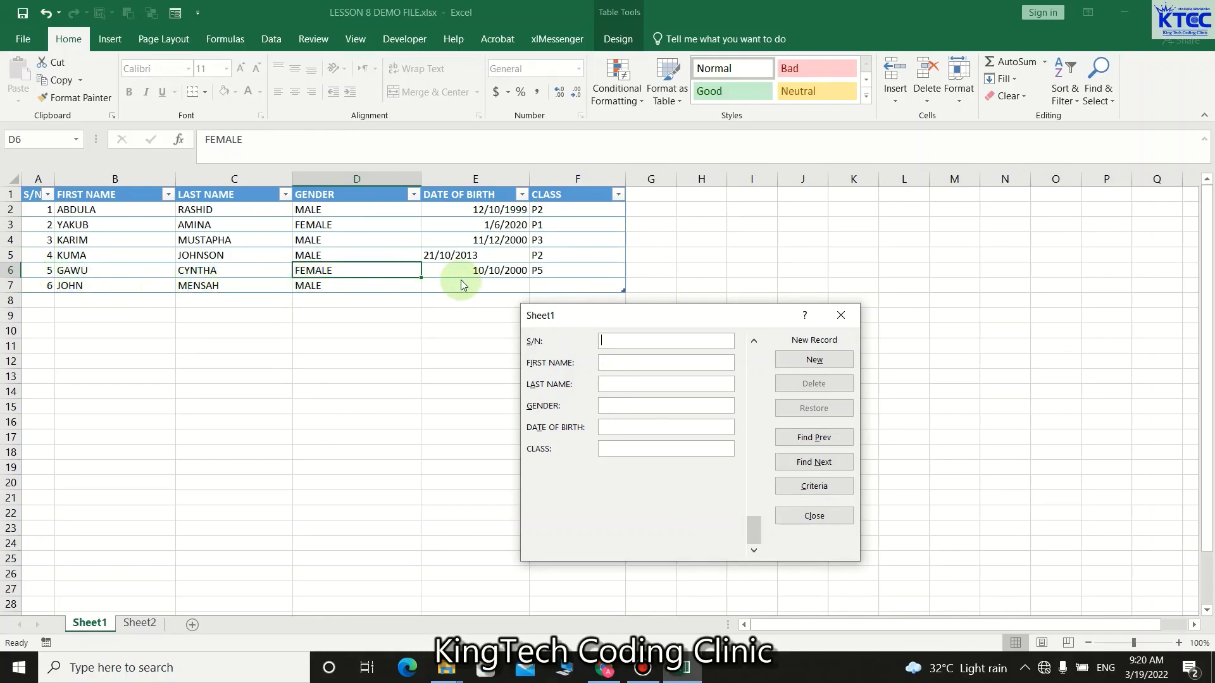
- Add record 7 with the student's names, MALE, 12/10/2000 and class P4
click(624, 339)
text(7)
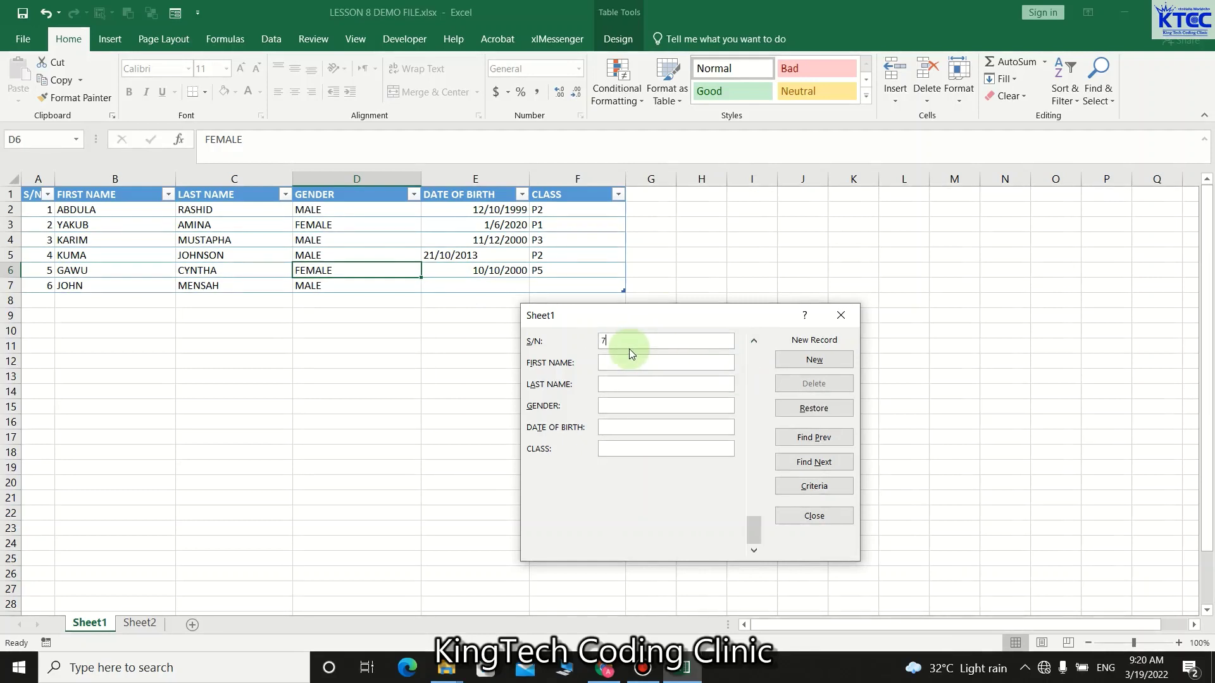
click(622, 360)
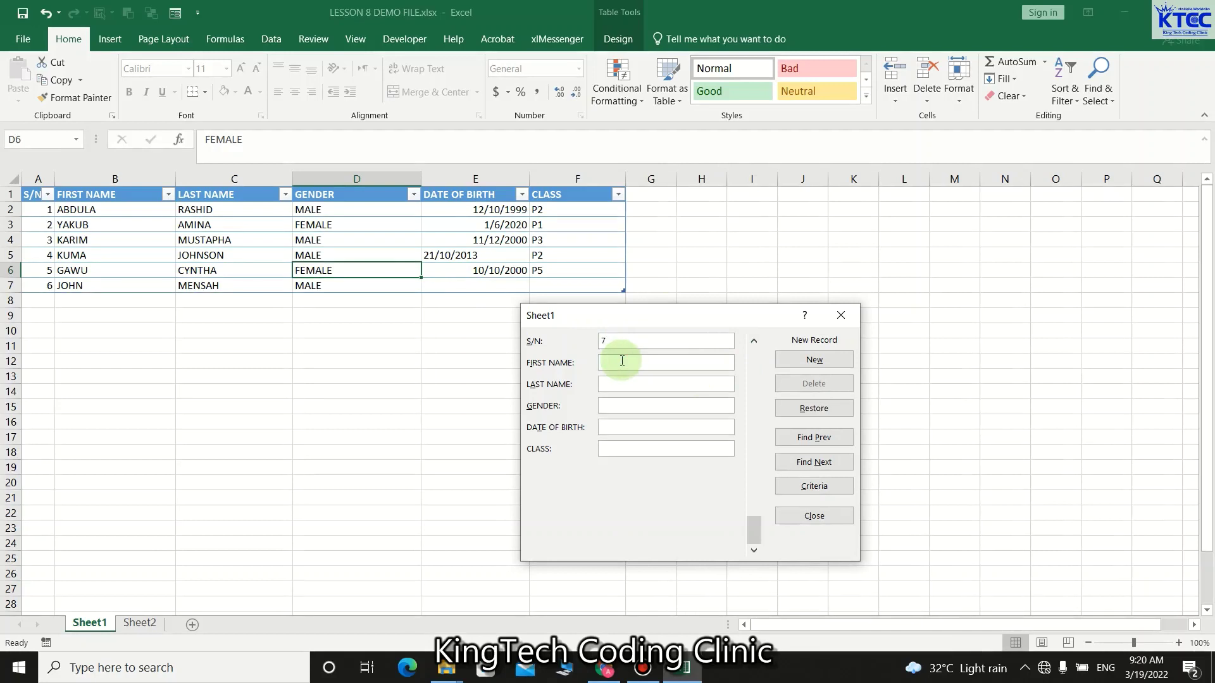
key(Tab)
text(MALE)
key(Tab)
text(12/10/)
text(2000)
text(P4)
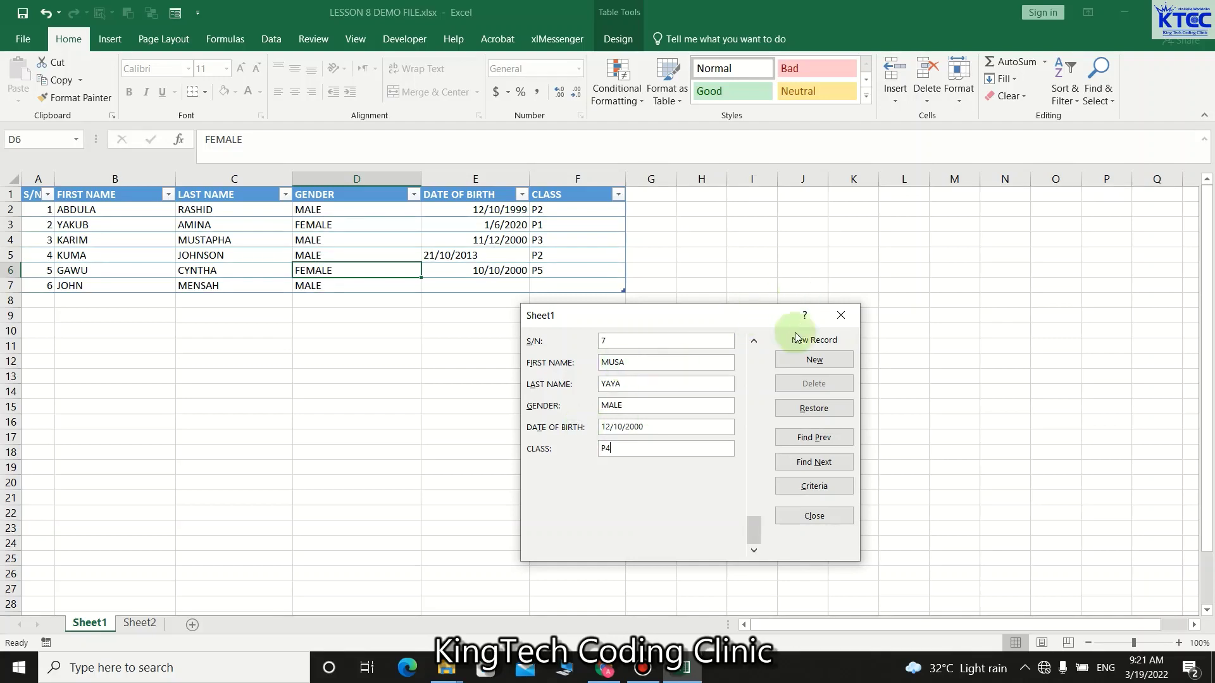
click(792, 358)
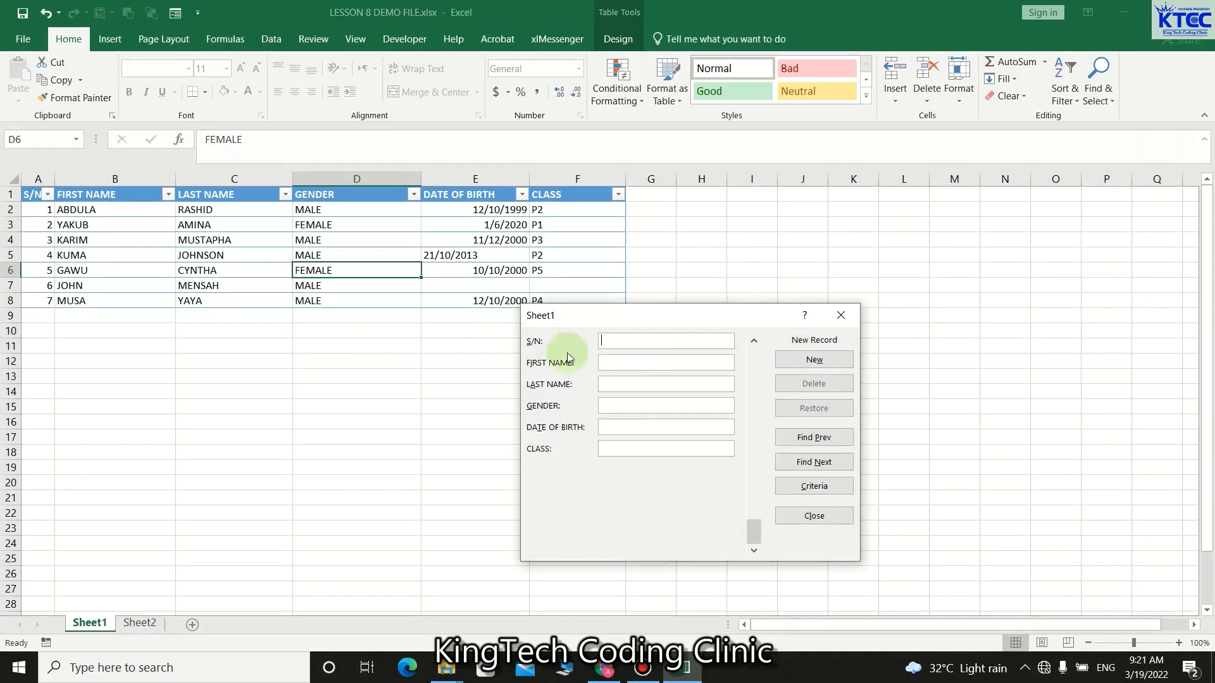
drag(699, 320, 849, 305)
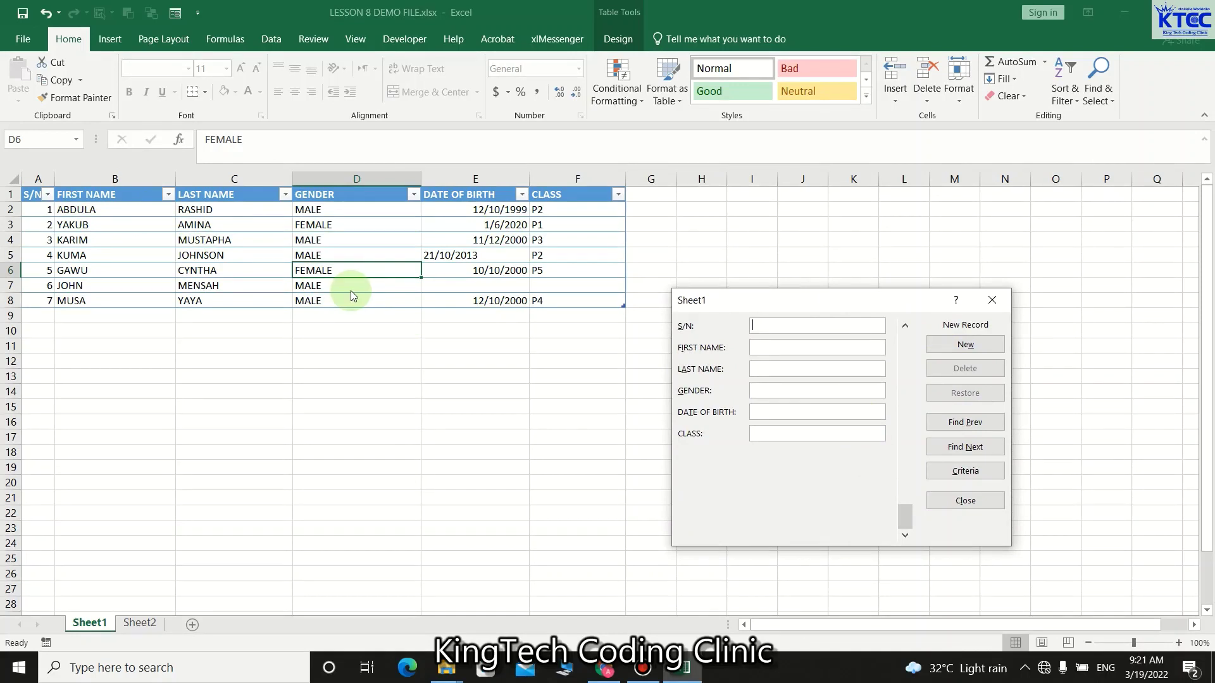
- Close the form and the workbook without saving, then refresh the desktop
click(966, 500)
click(1199, 12)
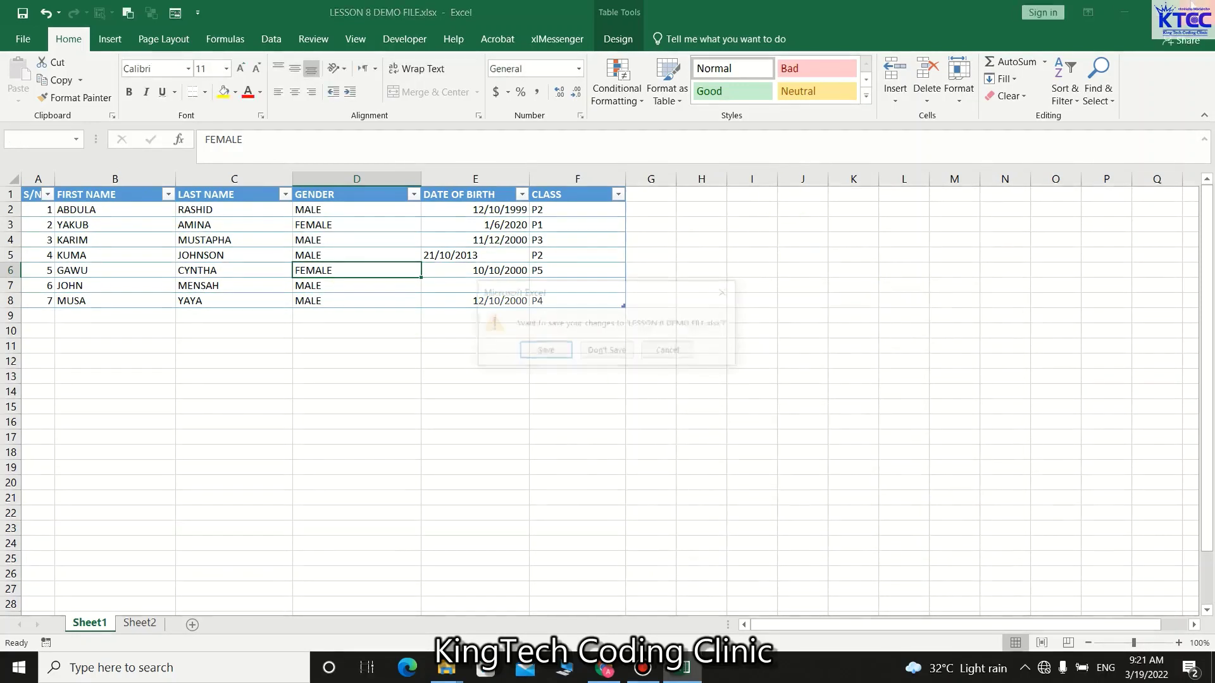
click(614, 357)
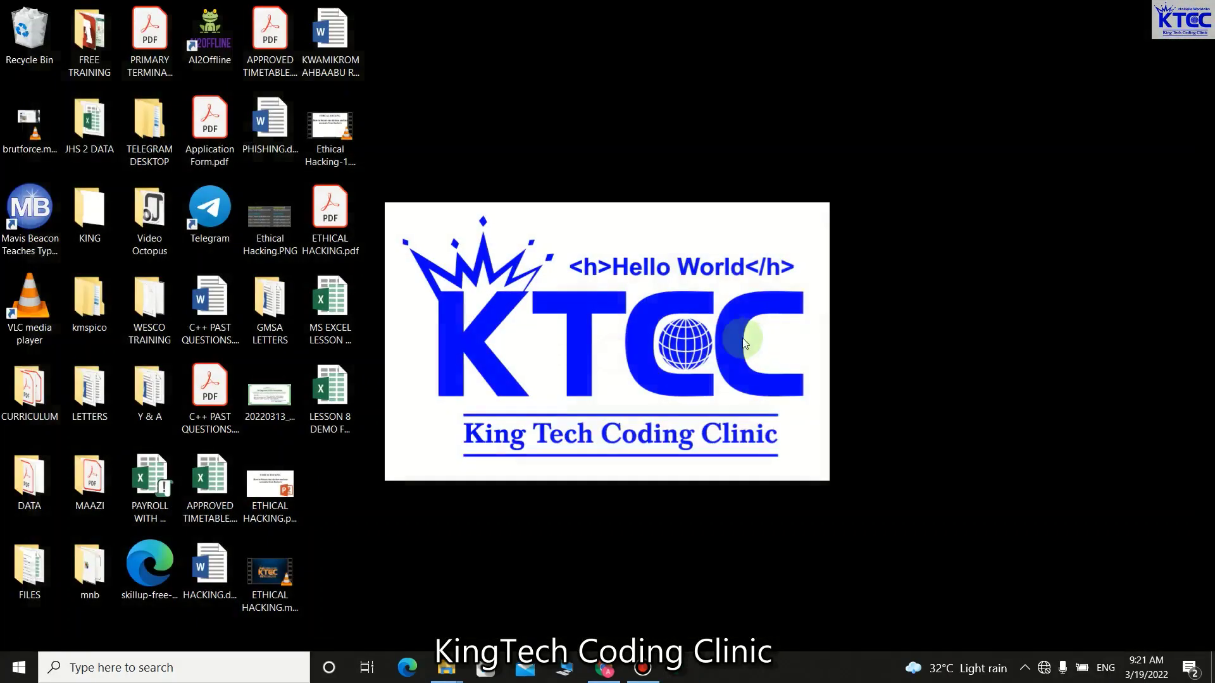
right_click(579, 124)
click(640, 180)
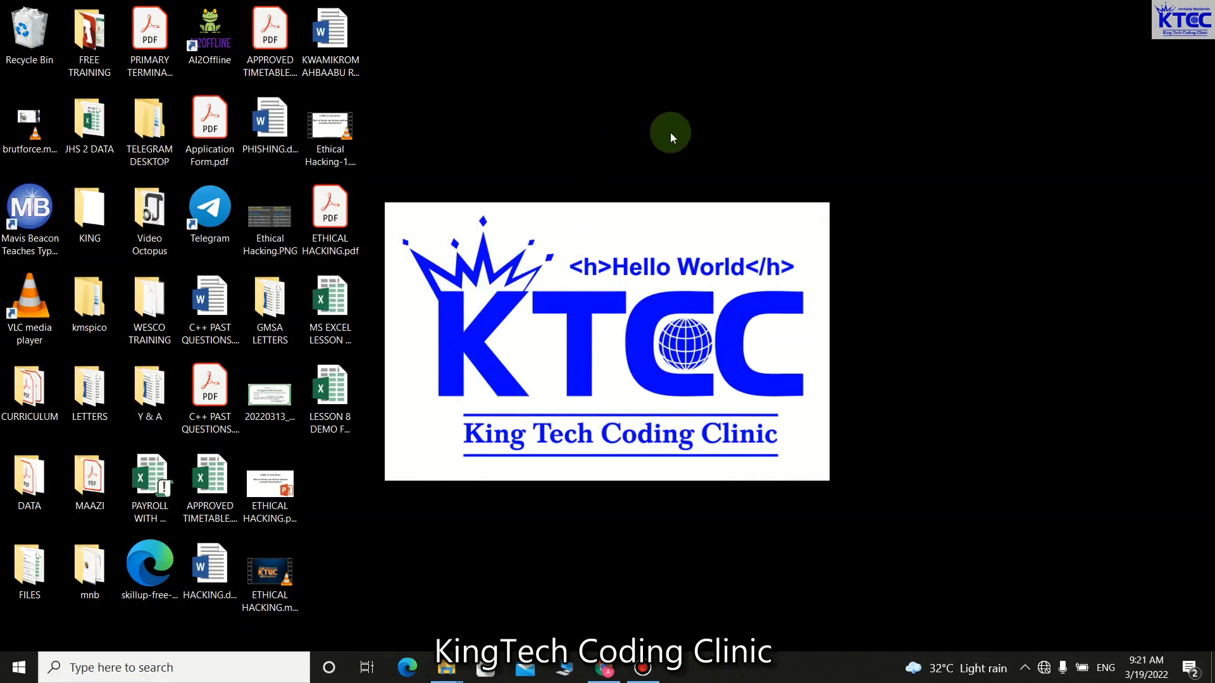
- Create a new Excel worksheet named DATA on the desktop and open it
right_click(625, 103)
mouse_move(740, 316)
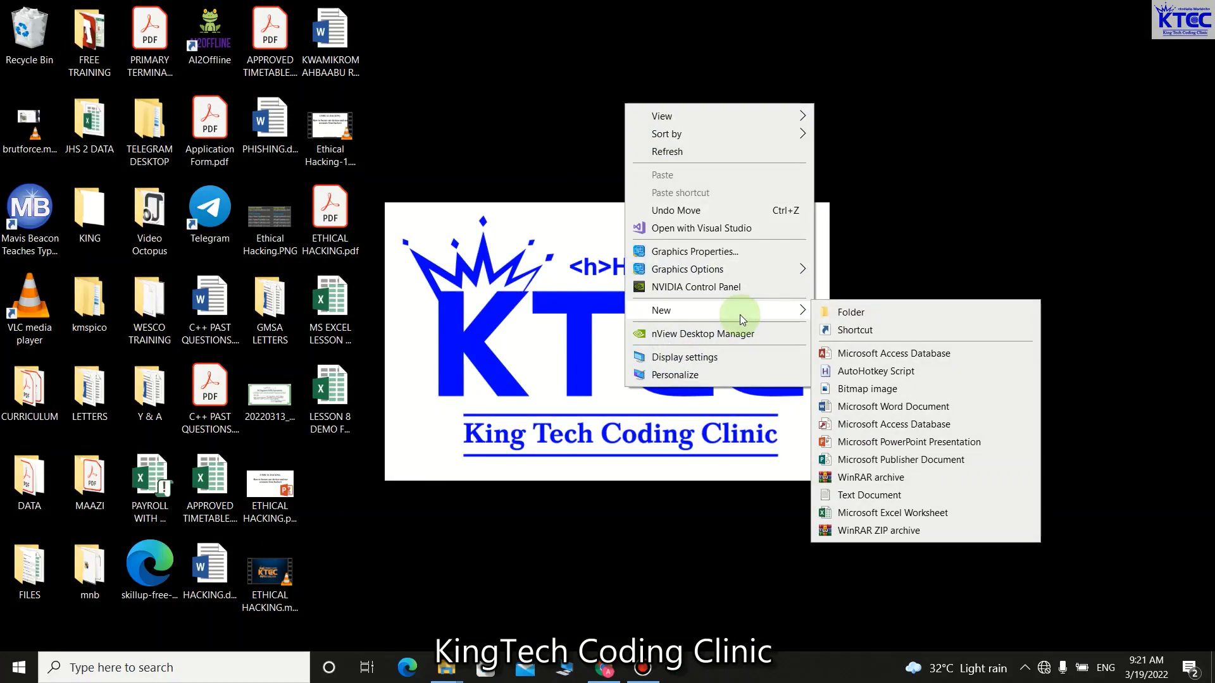
click(876, 512)
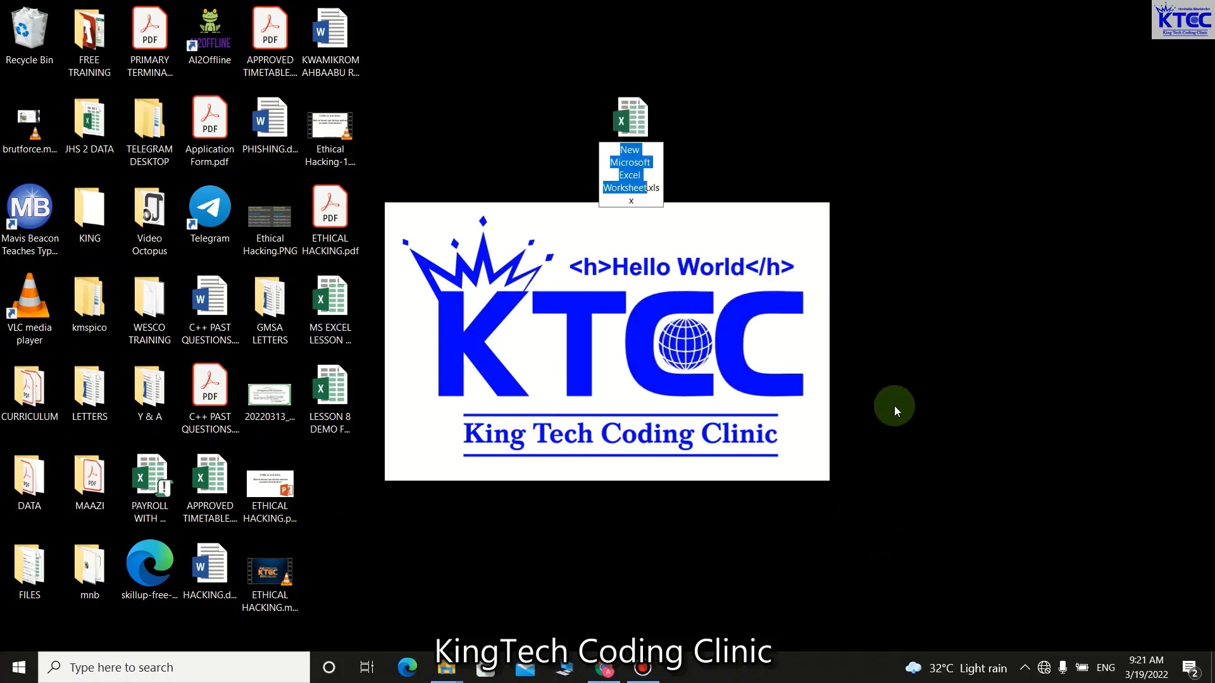
text(DATA)
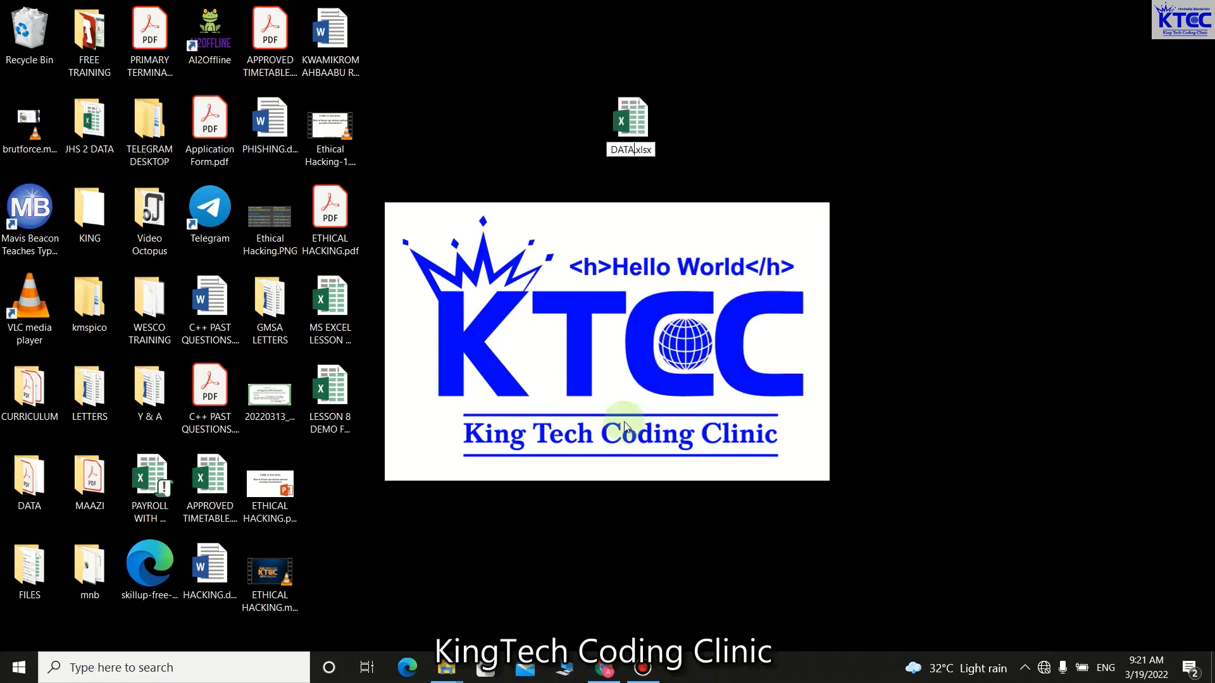
key(Return)
key(Return)
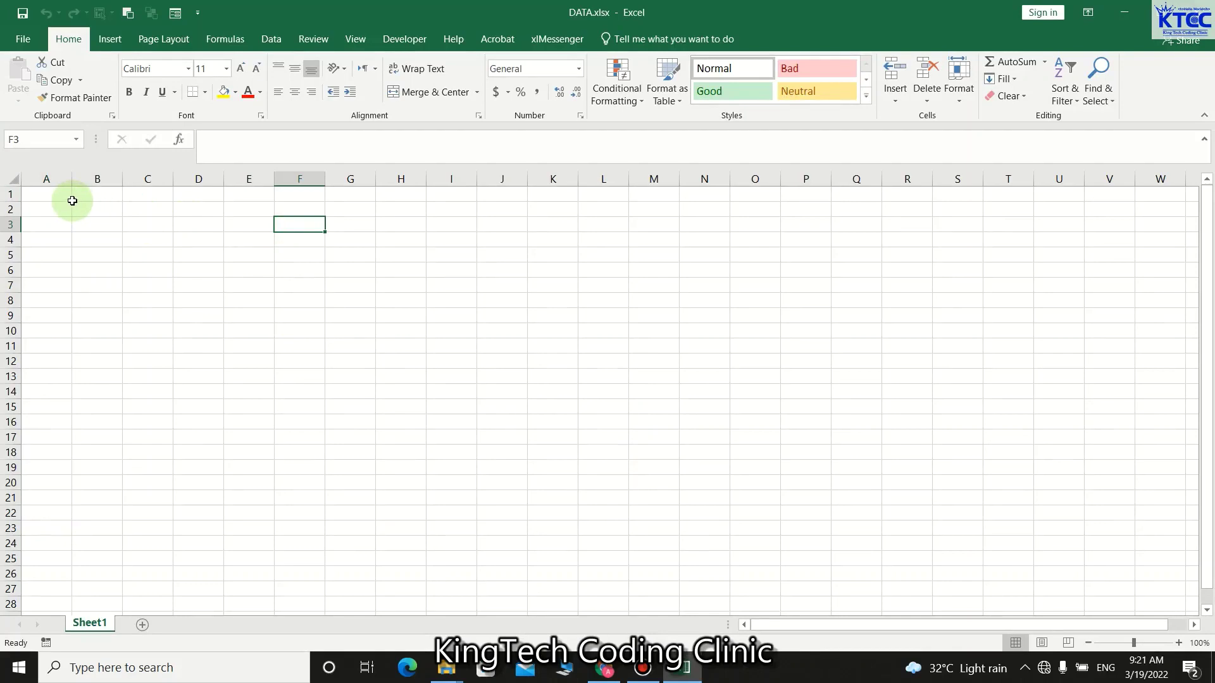
click(65, 195)
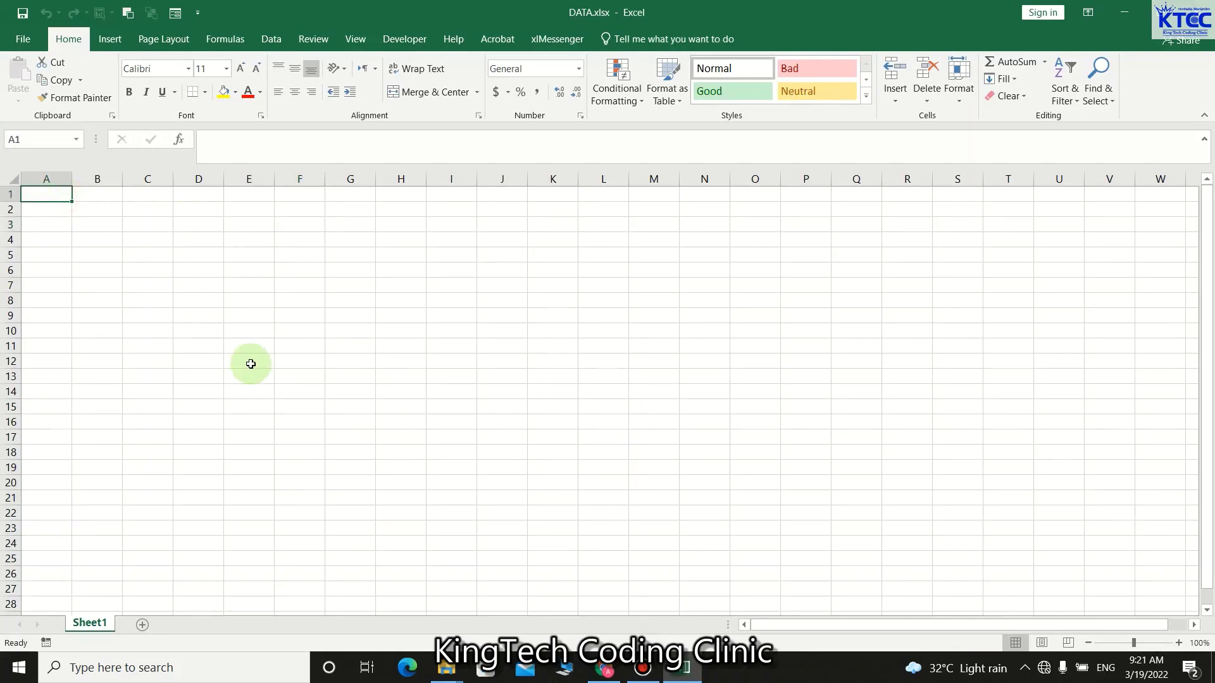
- Type headers S/N, FIRST NAME, LAST NAME, GENDER, DATE OF BIRTH and CLASS in A1:F1
text(S/N)
key(Tab)
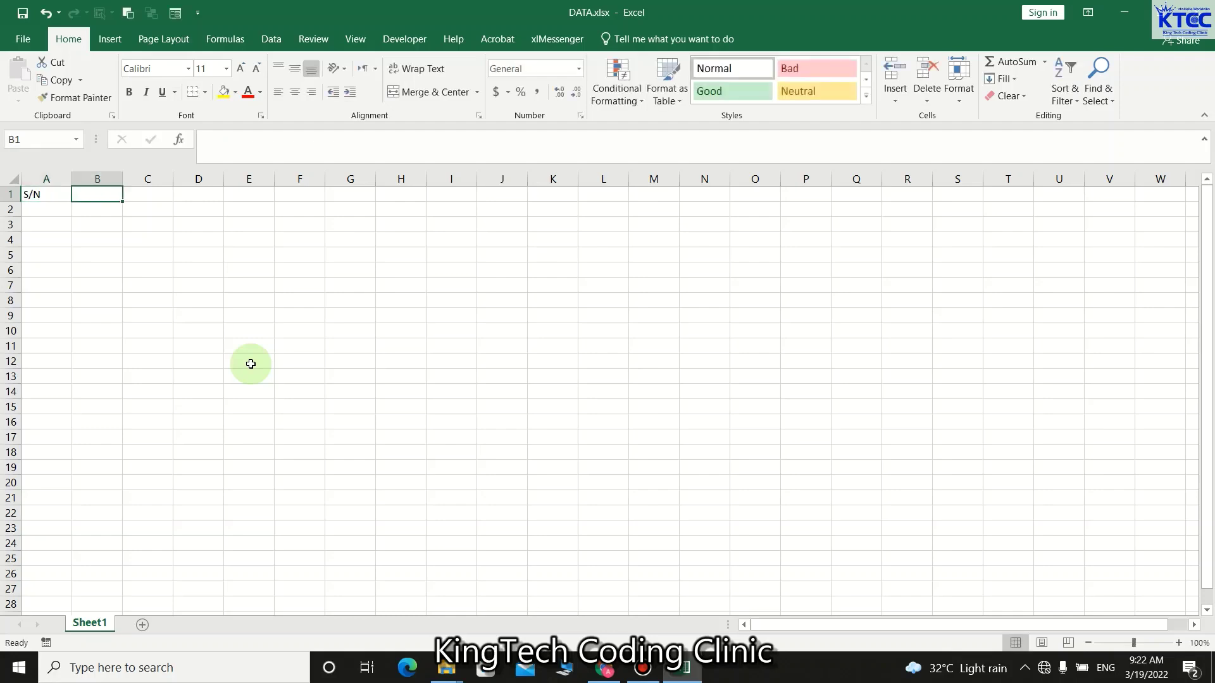
text(FIRS)
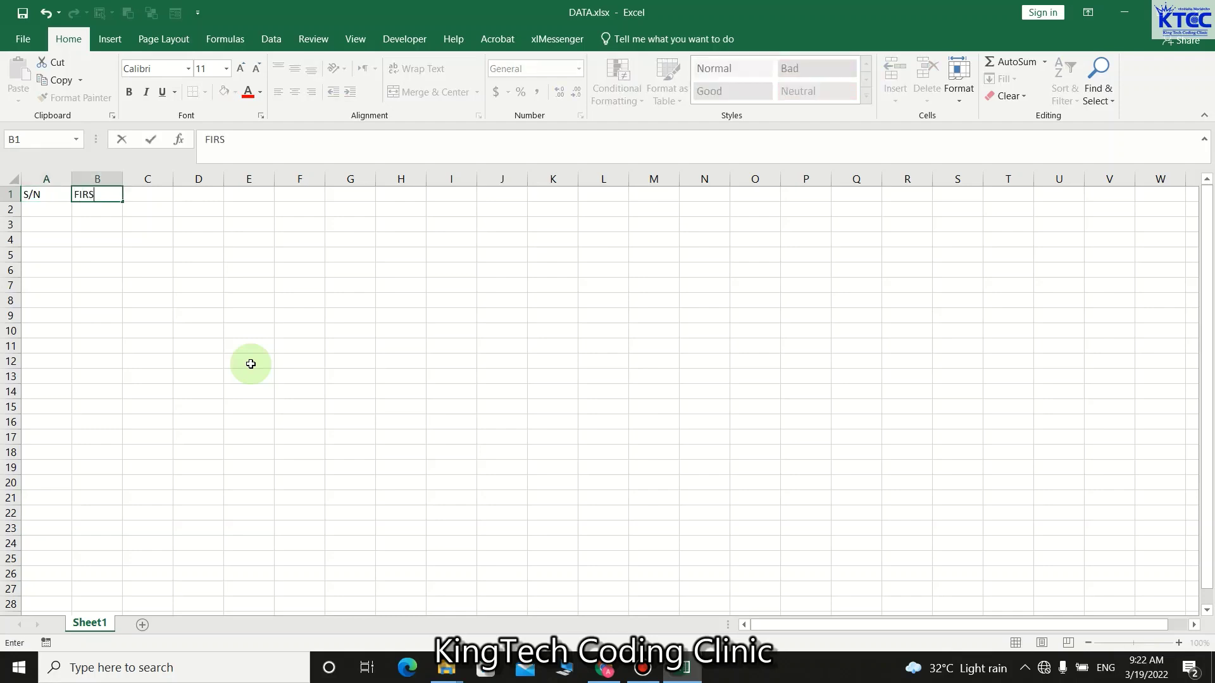
text(T NAME)
key(Tab)
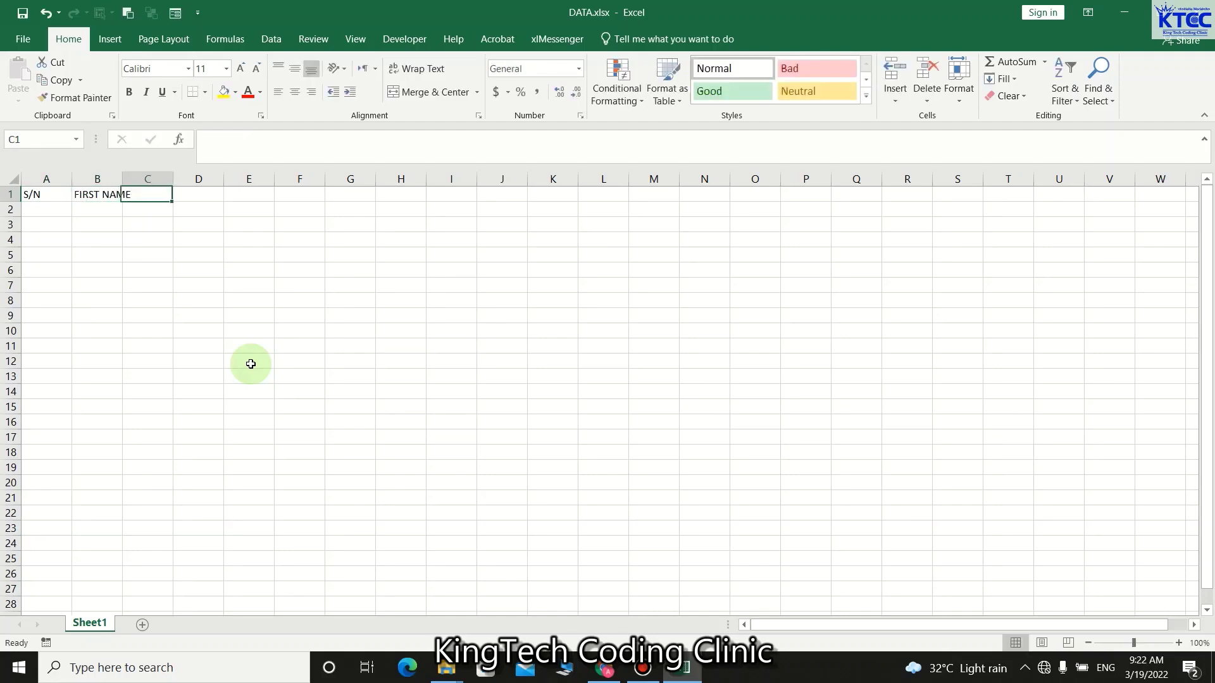
text(LAST NAME)
key(Tab)
text(GENDER)
key(Tab)
text(DATE)
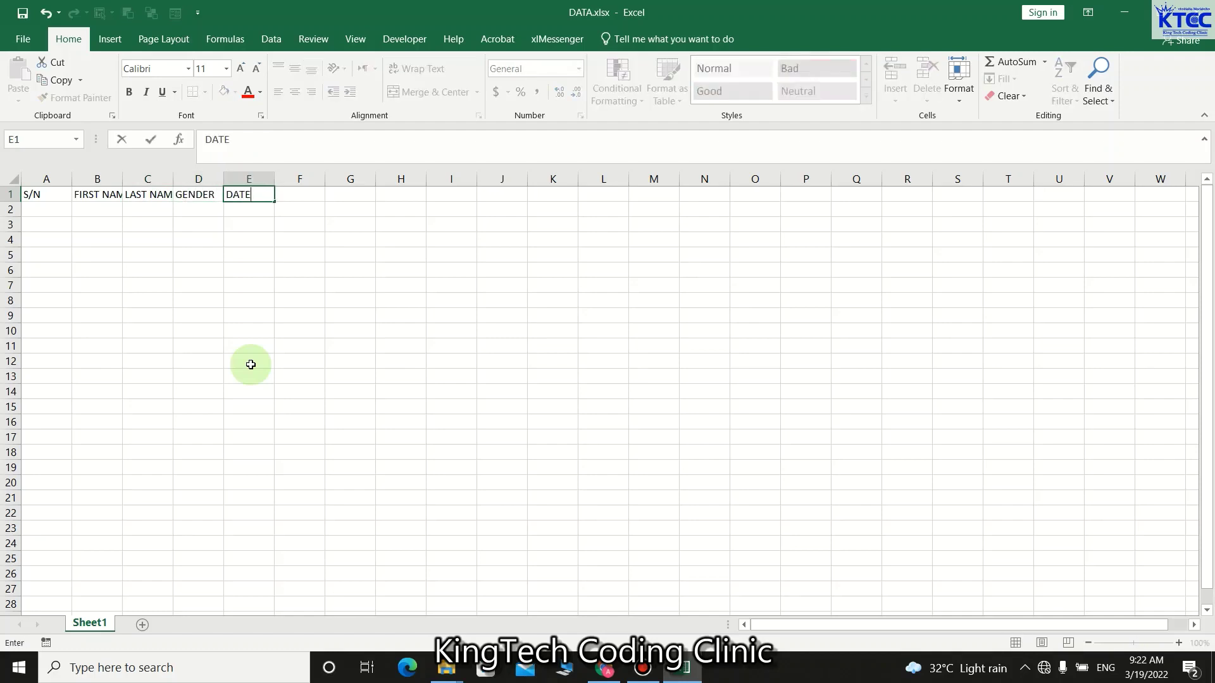
text( OF BIRTH)
key(Tab)
text(CLASS)
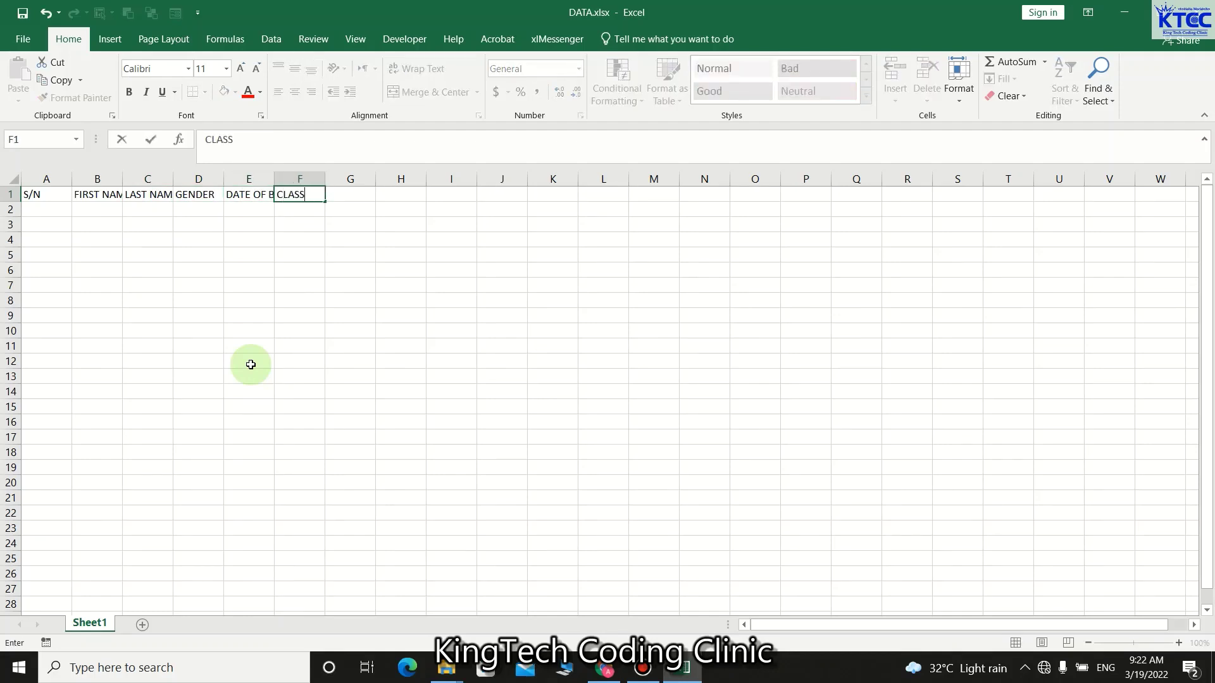
click(250, 365)
- Widen columns B to F to fit the headings, then select A1:F16
drag(119, 178, 685, 170)
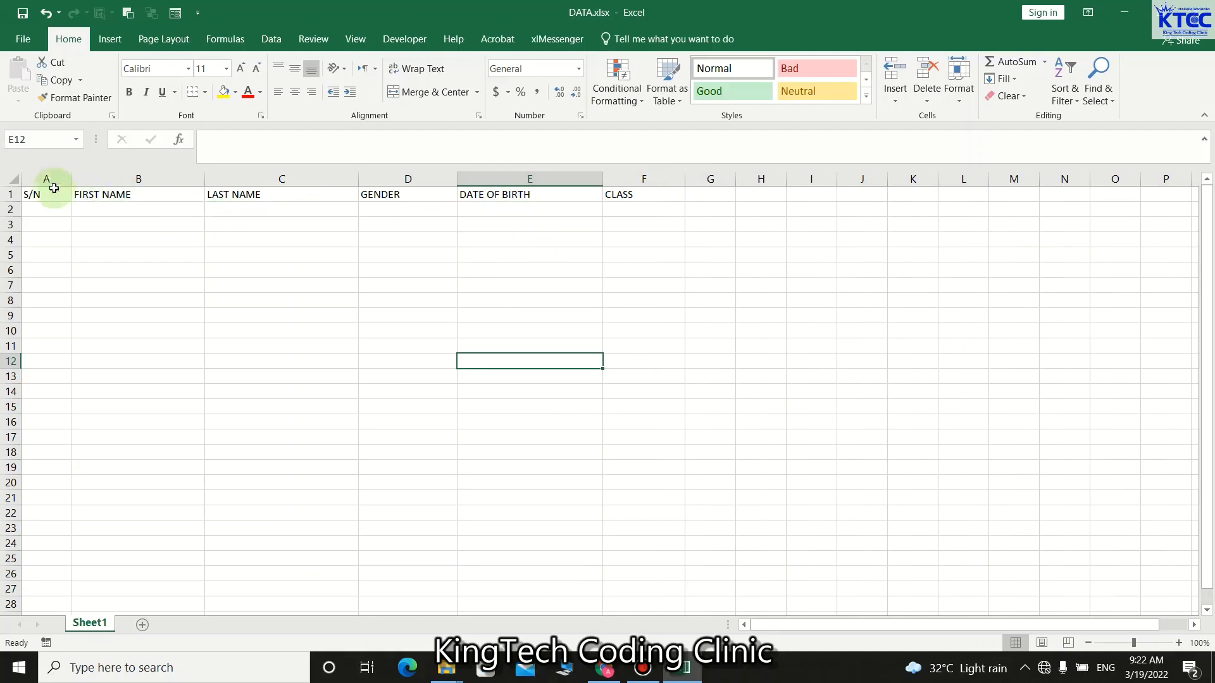
click(30, 195)
drag(41, 224, 617, 425)
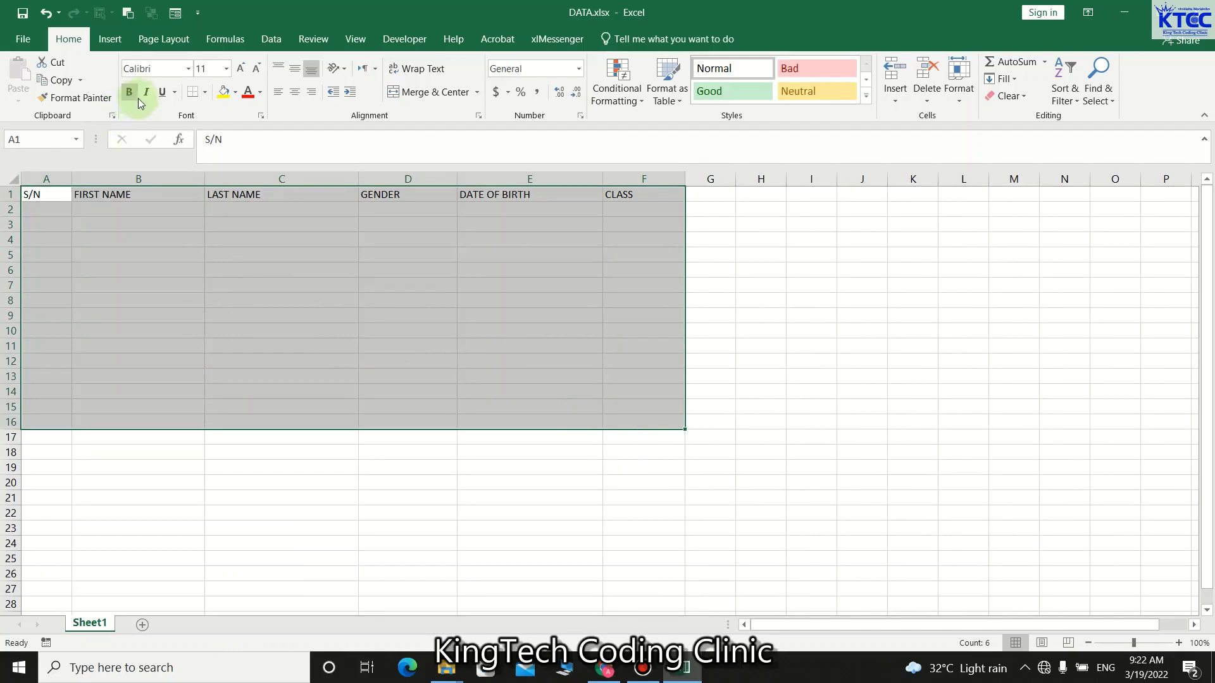
- Apply the Times New Roman font to the A1:F16 range
click(155, 66)
text(Tim)
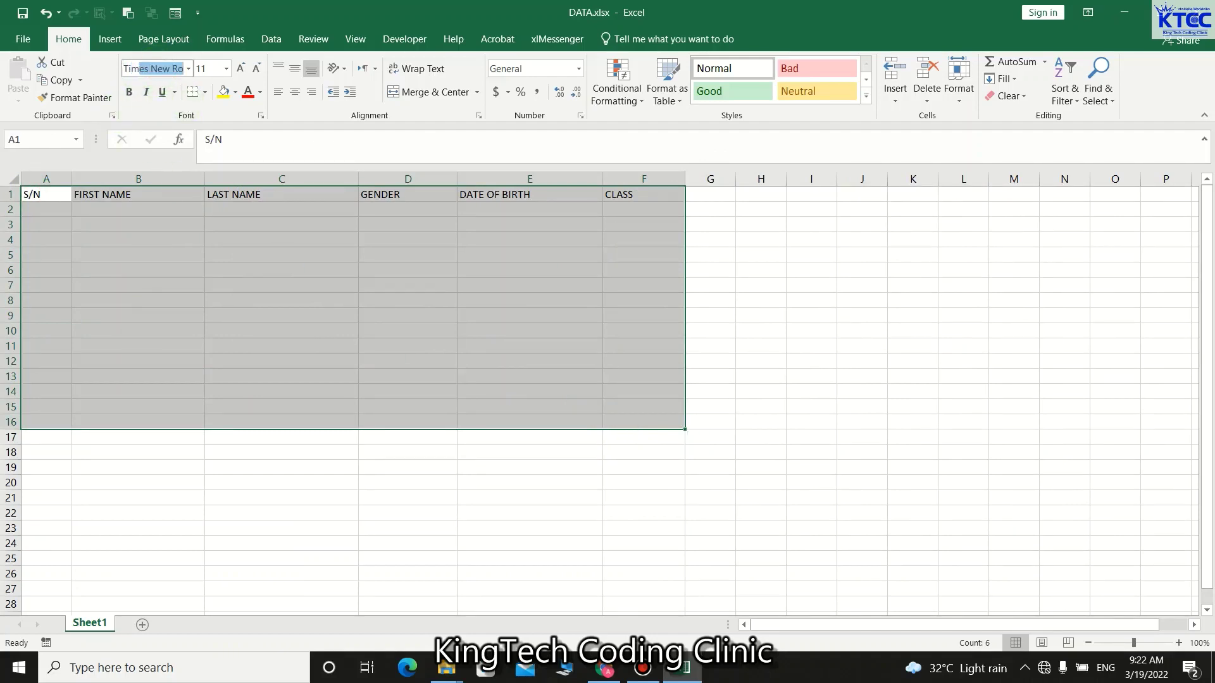
key(BackSpace)
key(BackSpace)
click(189, 70)
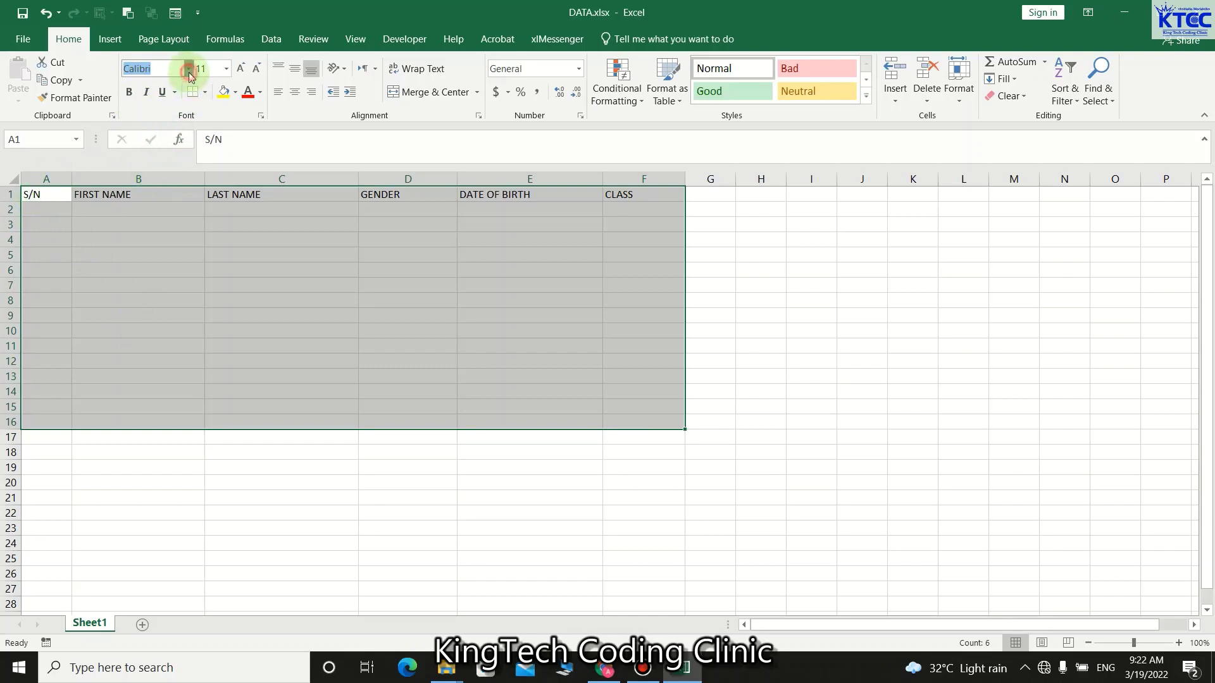
scroll(196, 289, down, 20)
scroll(196, 290, down, 20)
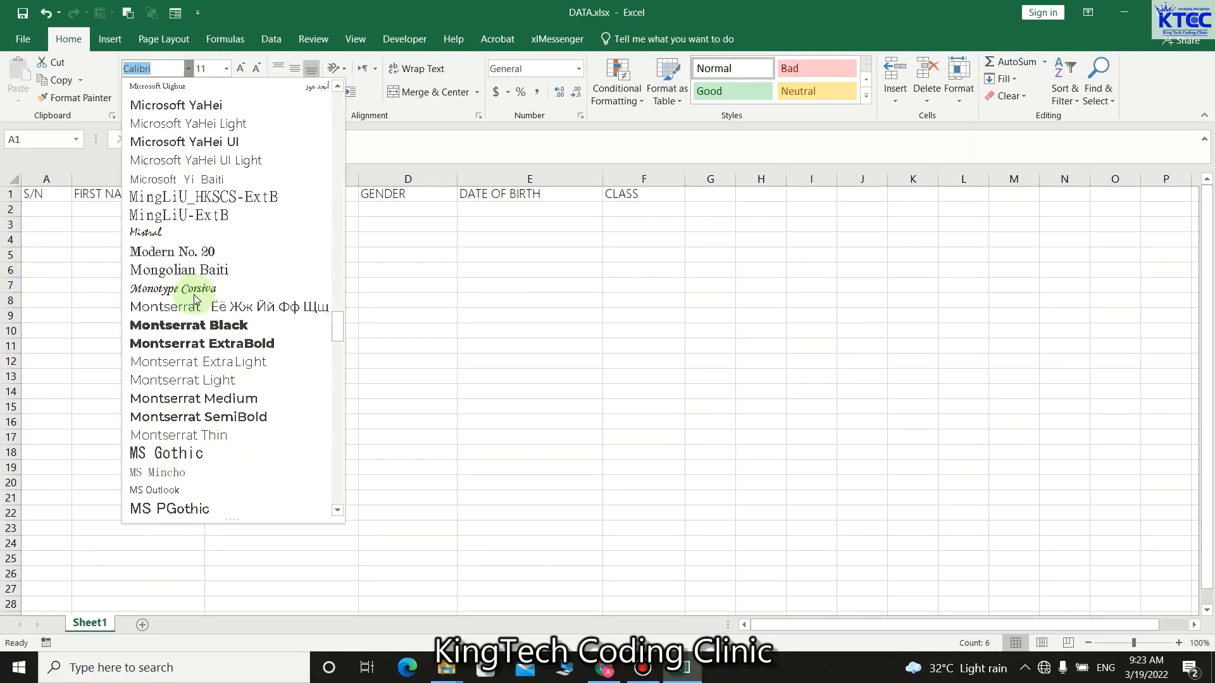
scroll(196, 303, down, 9)
scroll(196, 303, down, 9)
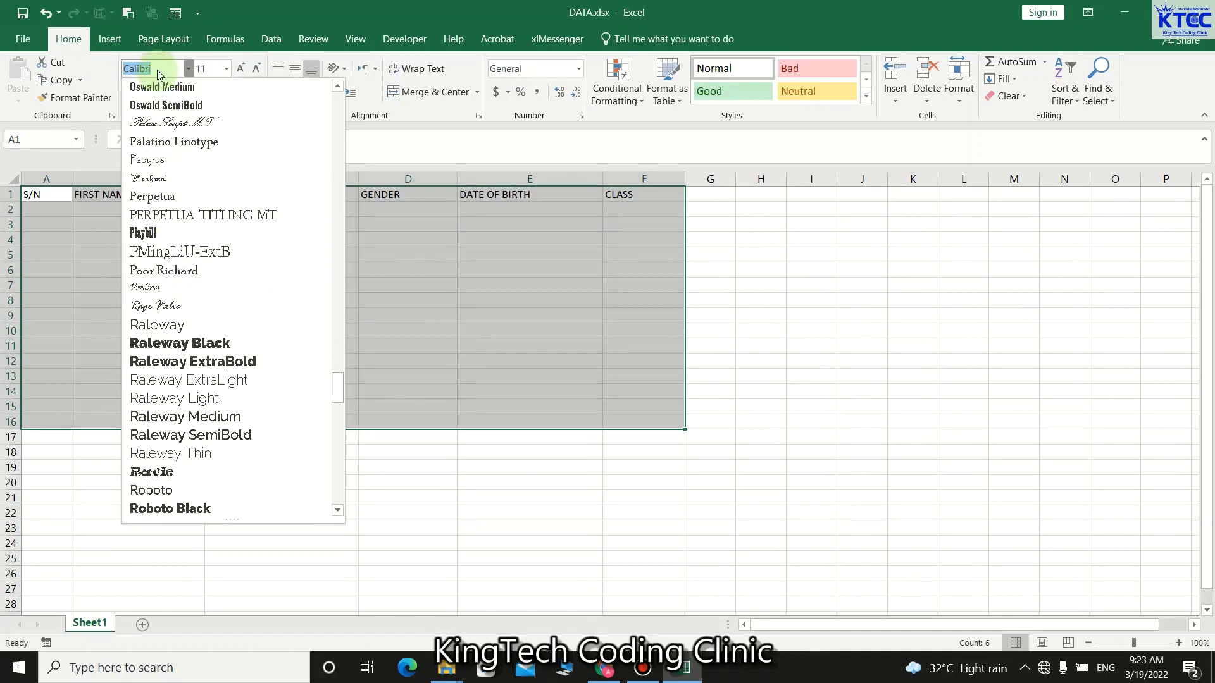
text(Times New Ro)
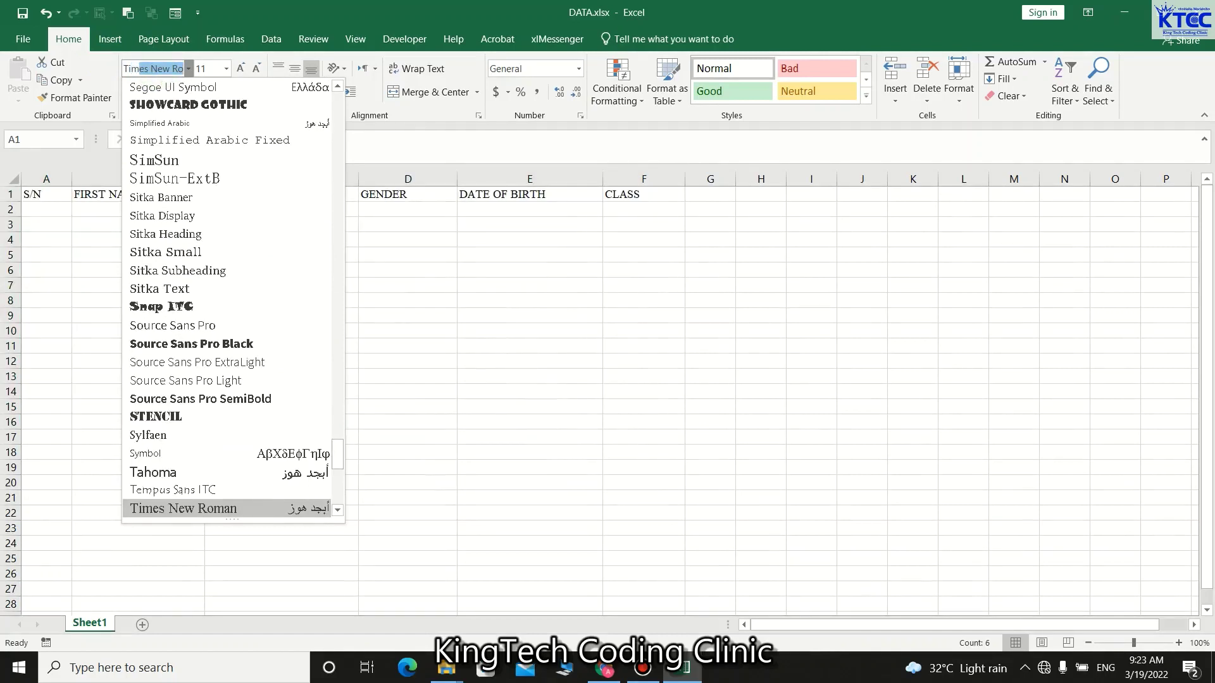
key(Return)
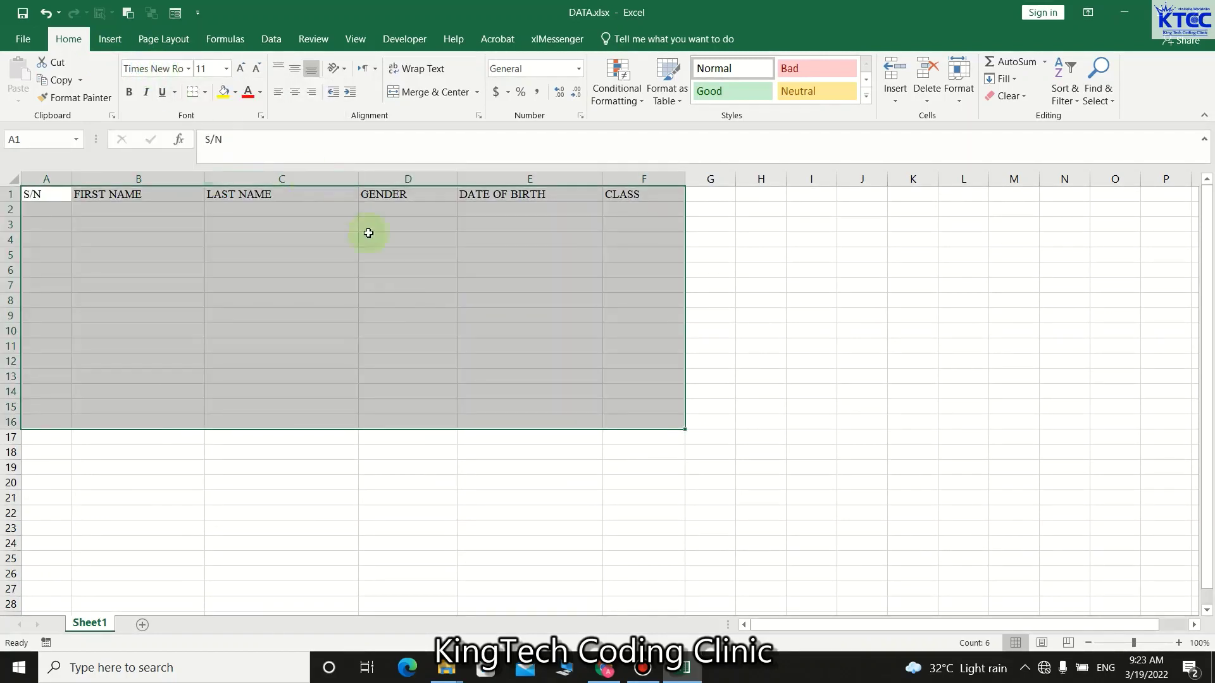
click(424, 316)
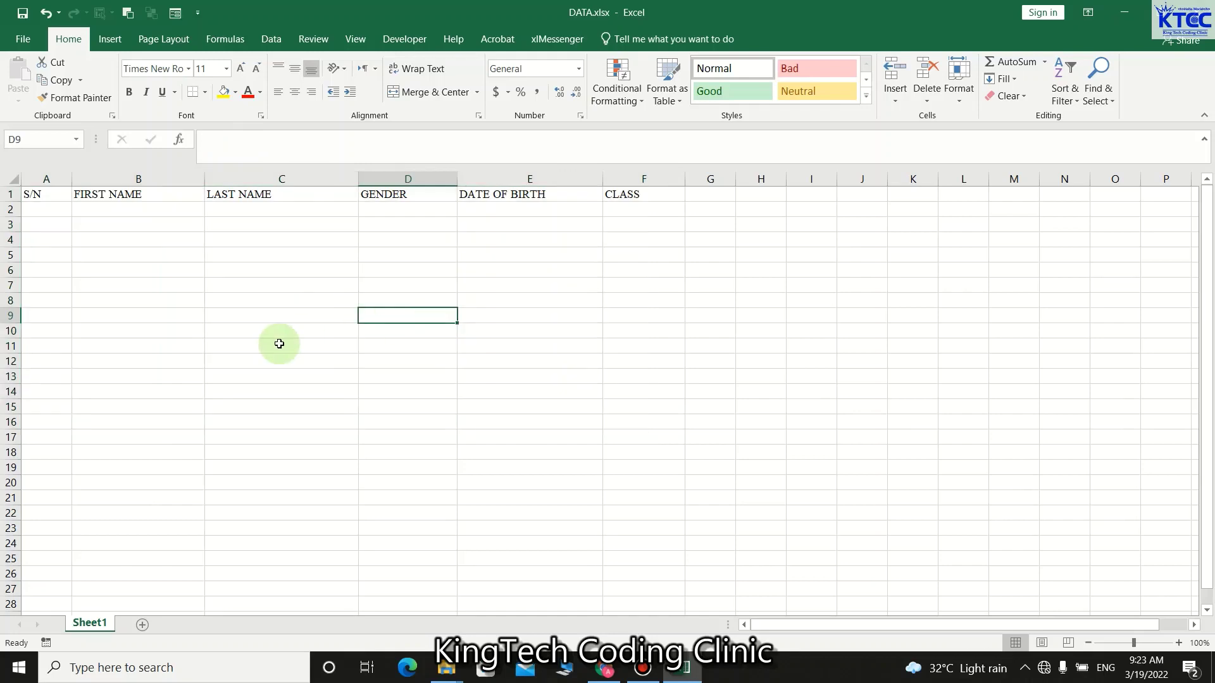
drag(512, 209, 545, 512)
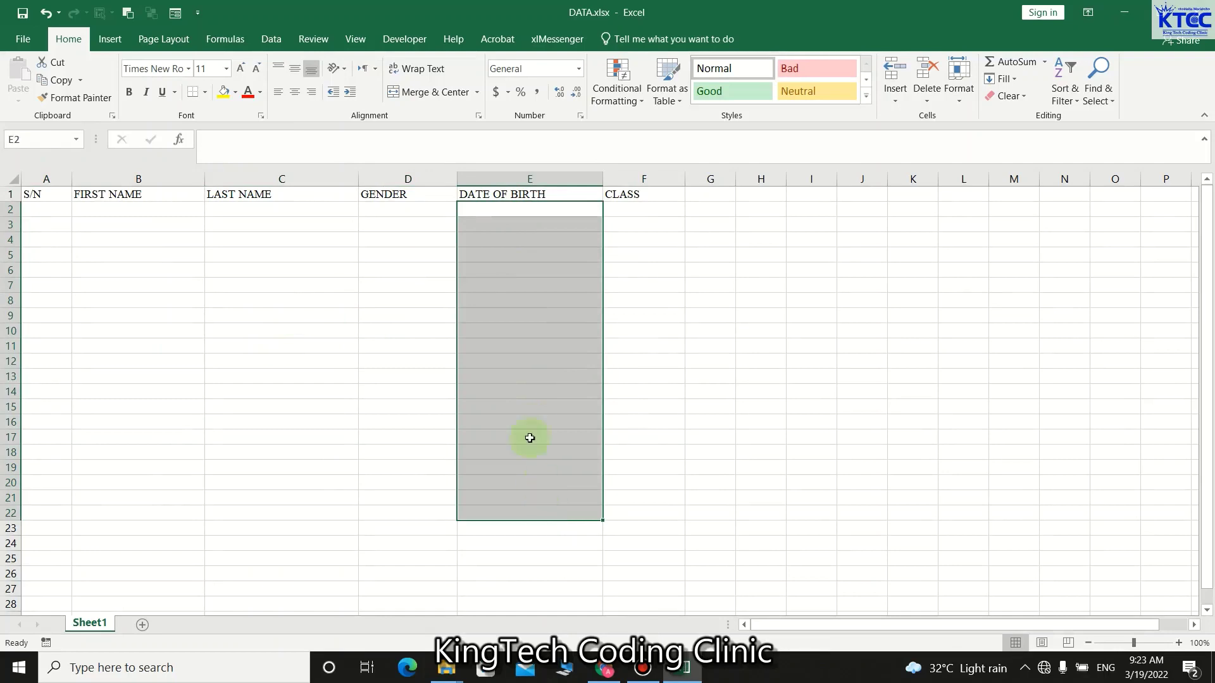
click(578, 68)
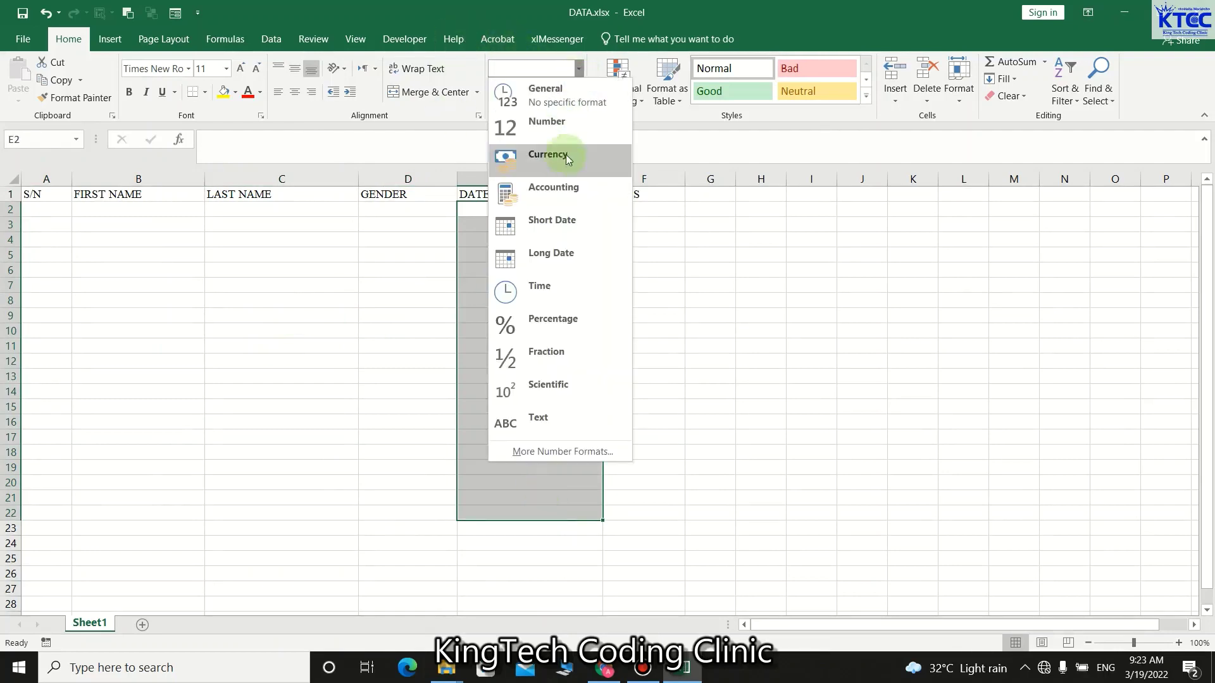
click(553, 225)
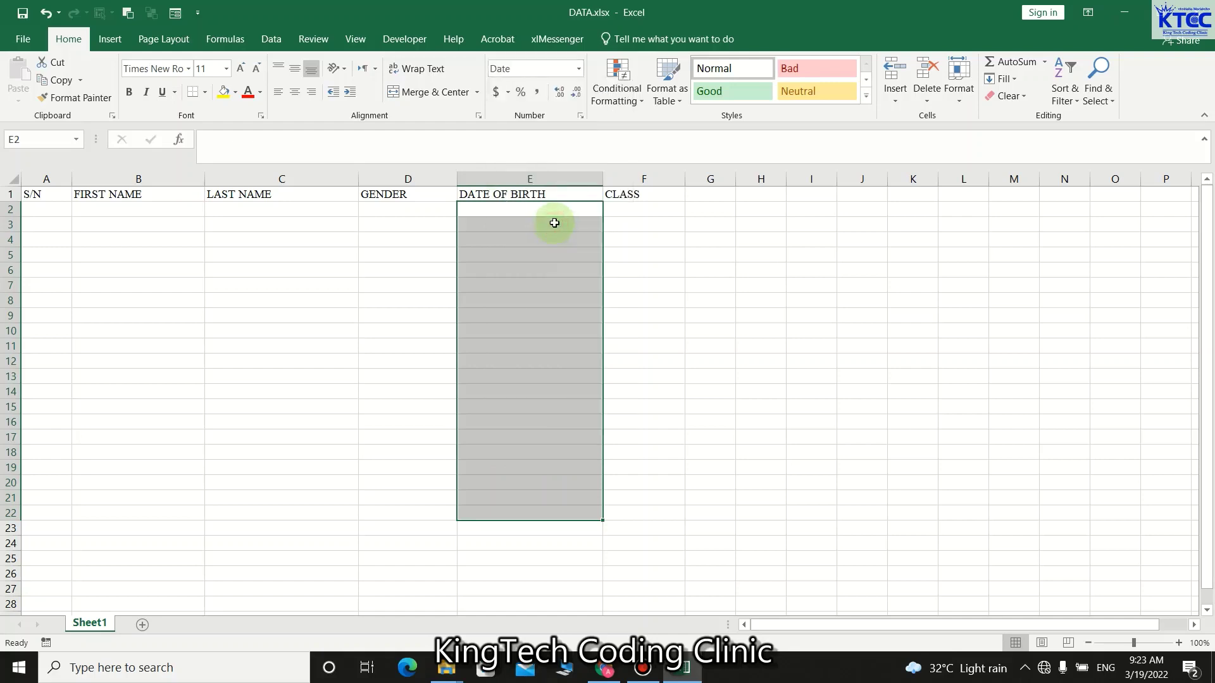
click(680, 271)
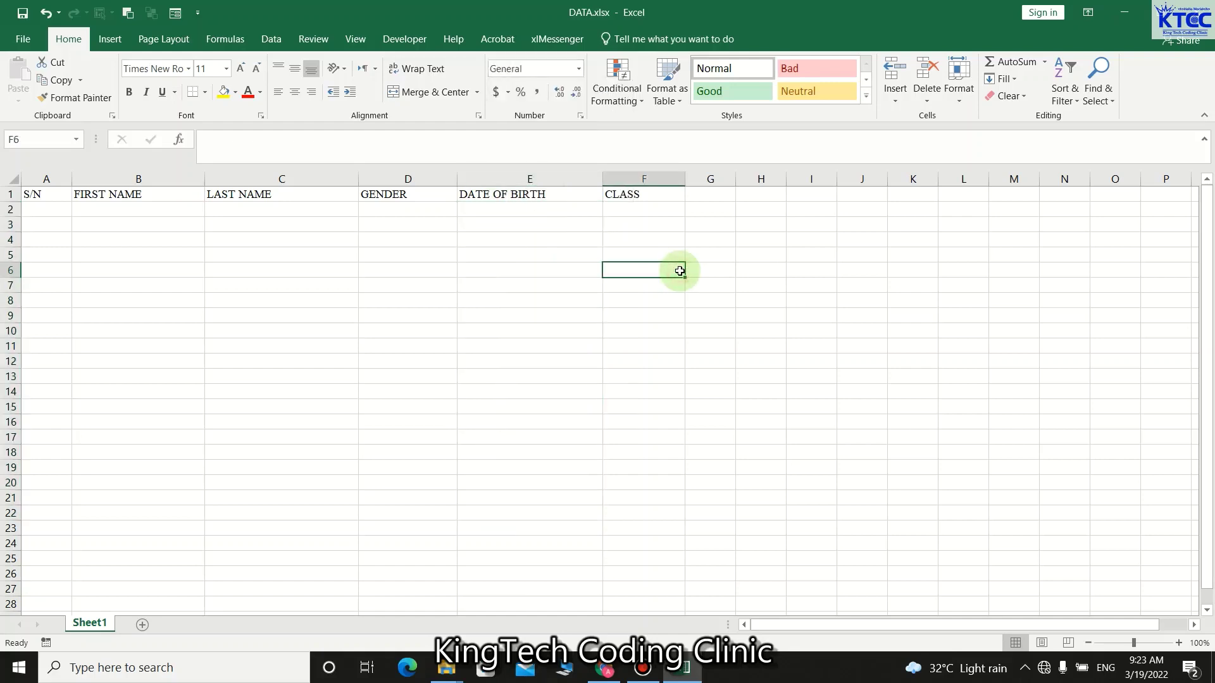
click(176, 14)
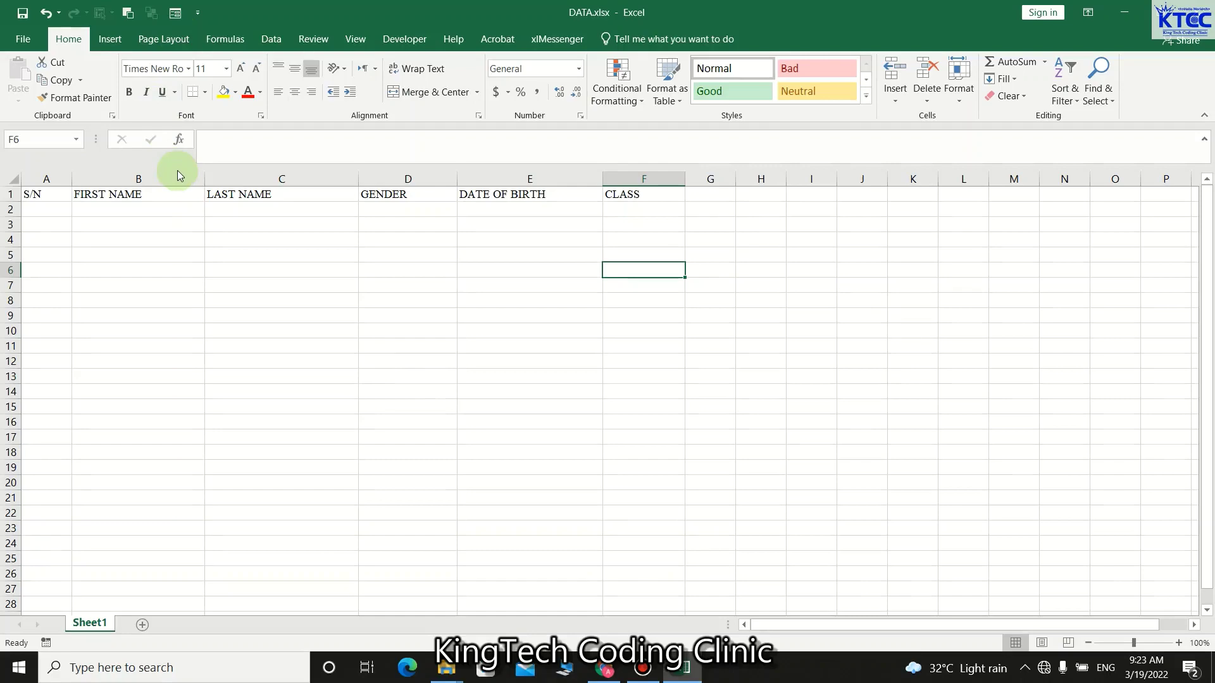
click(196, 13)
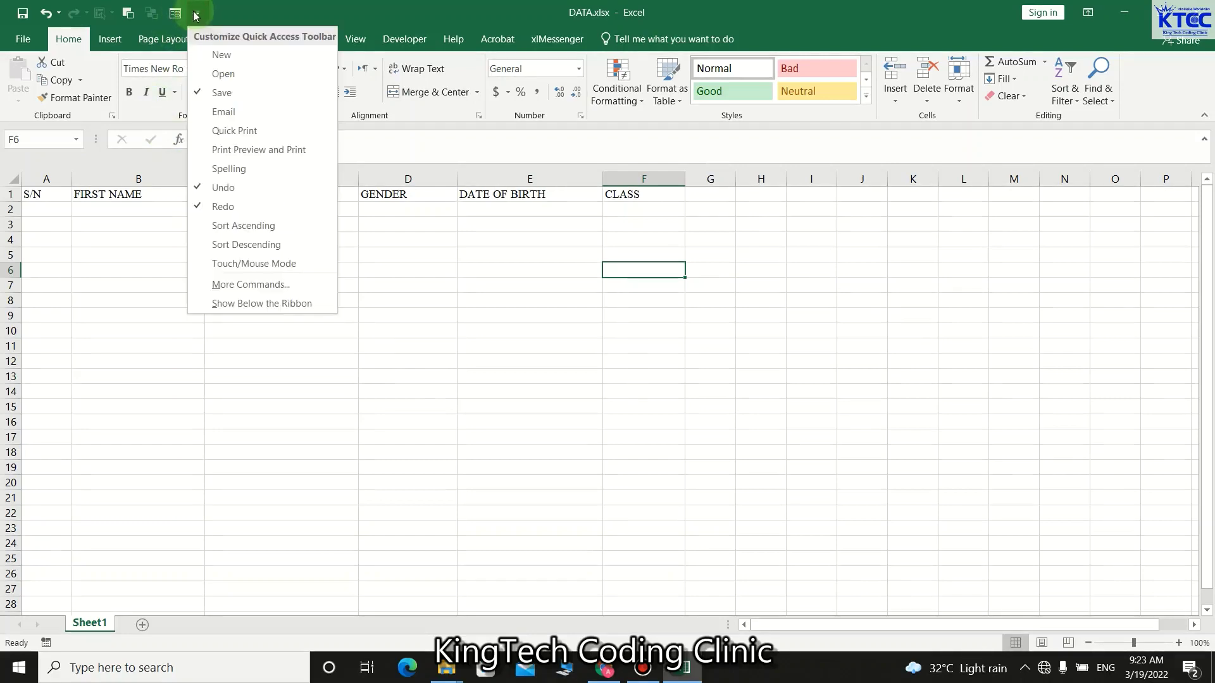
click(266, 282)
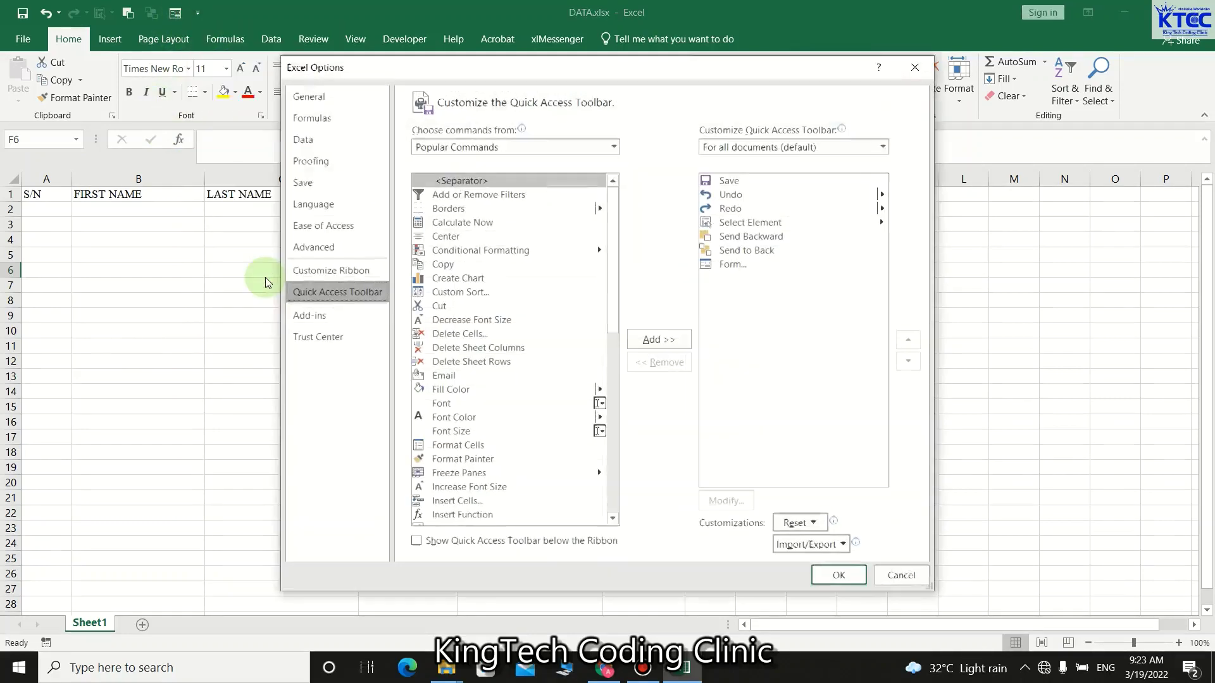
click(616, 147)
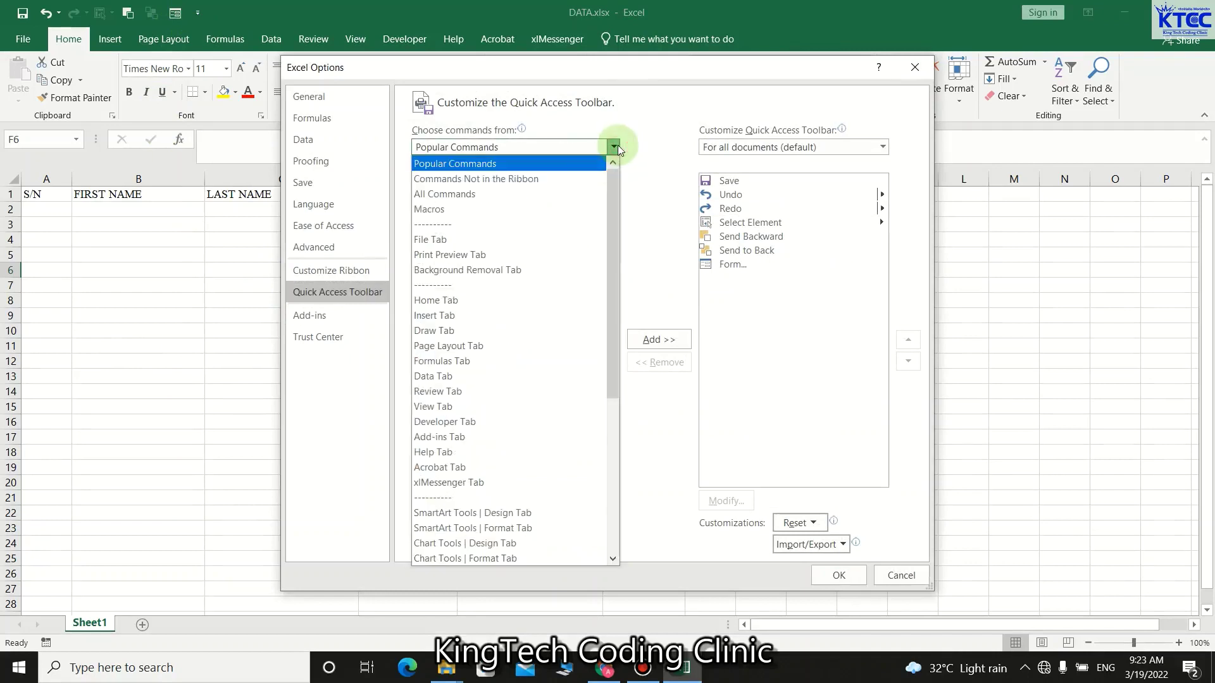
click(499, 179)
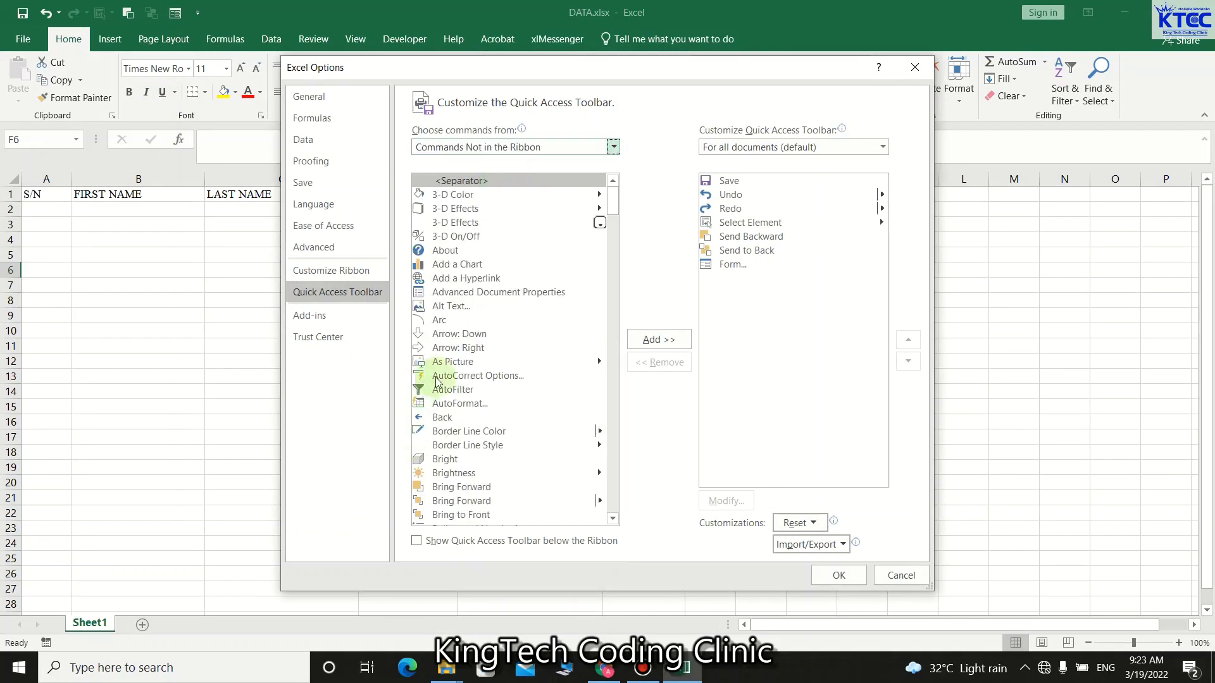
scroll(445, 373, down, 5)
scroll(444, 372, down, 7)
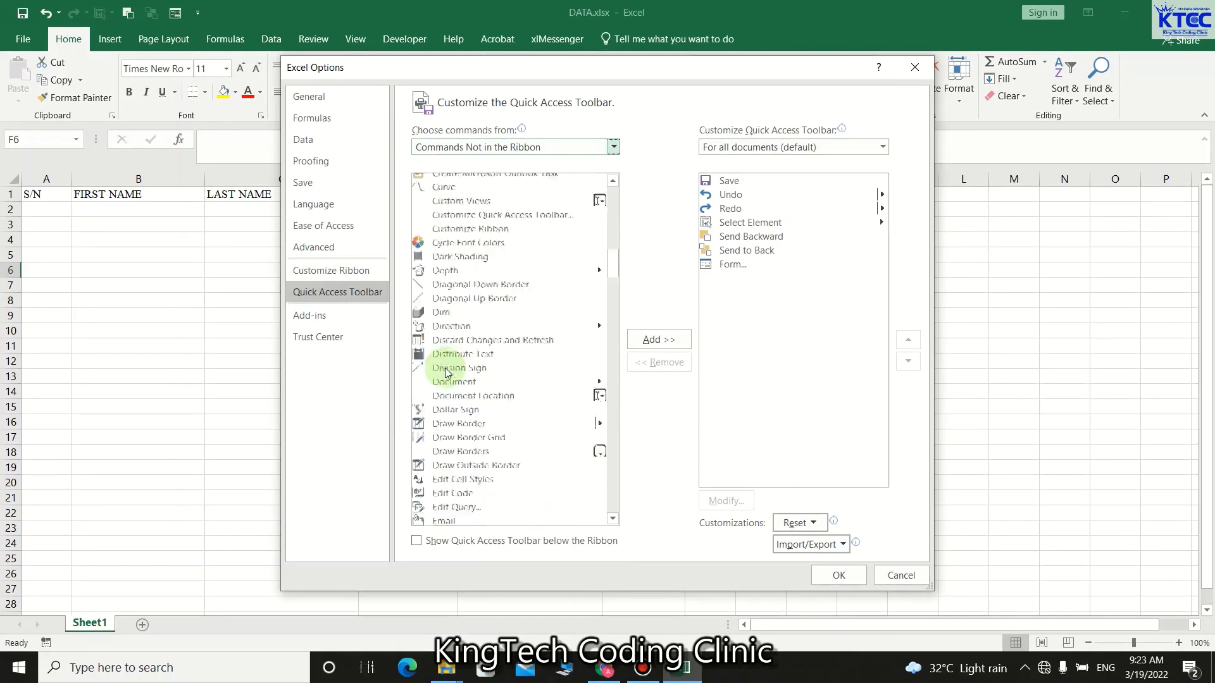
scroll(445, 372, down, 10)
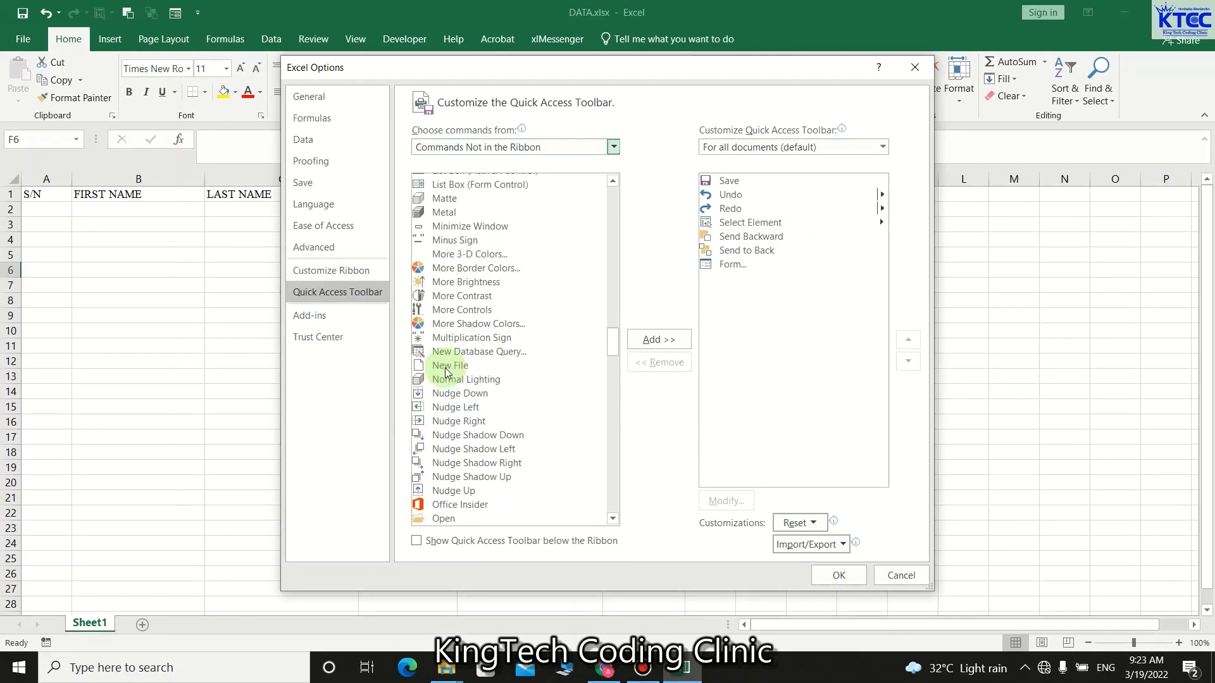
scroll(445, 372, down, 7)
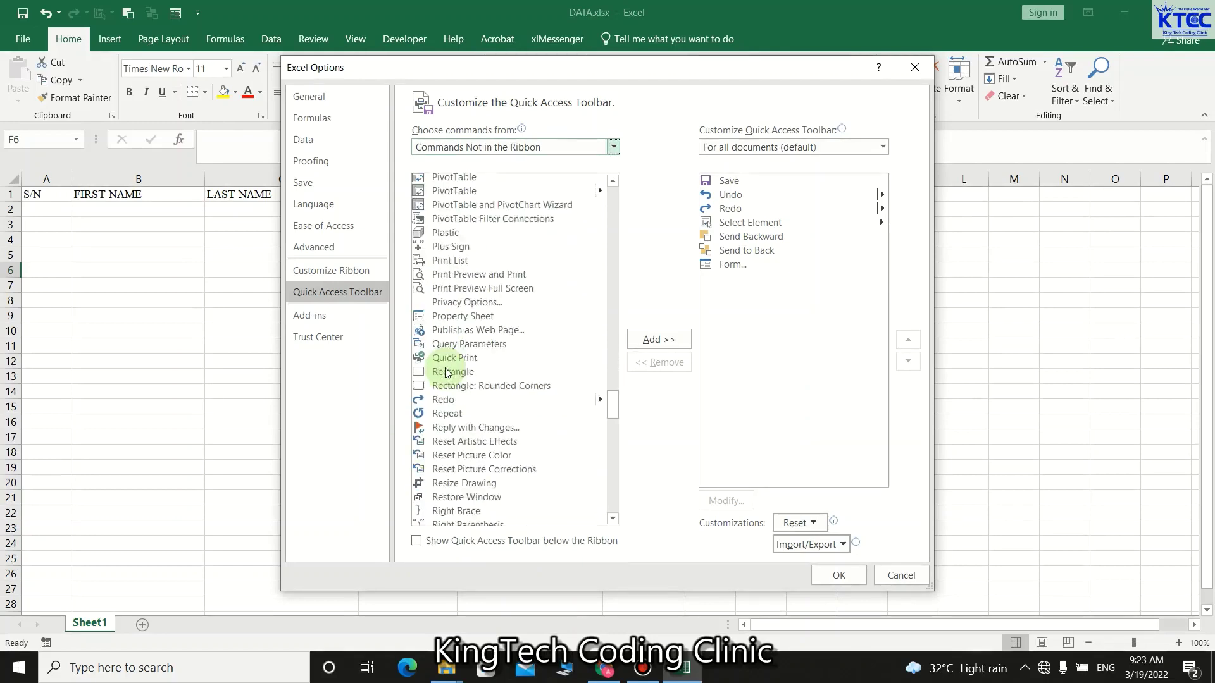
scroll(445, 372, up, 12)
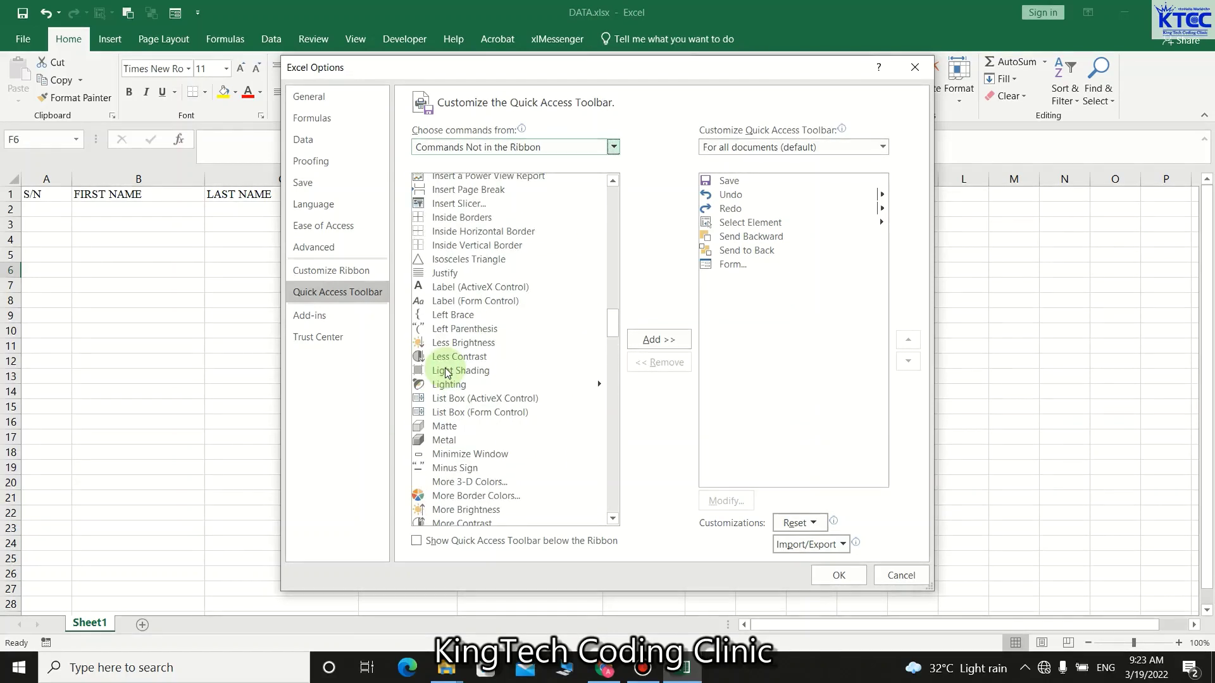
scroll(510, 345, up, 1)
scroll(496, 298, up, 3)
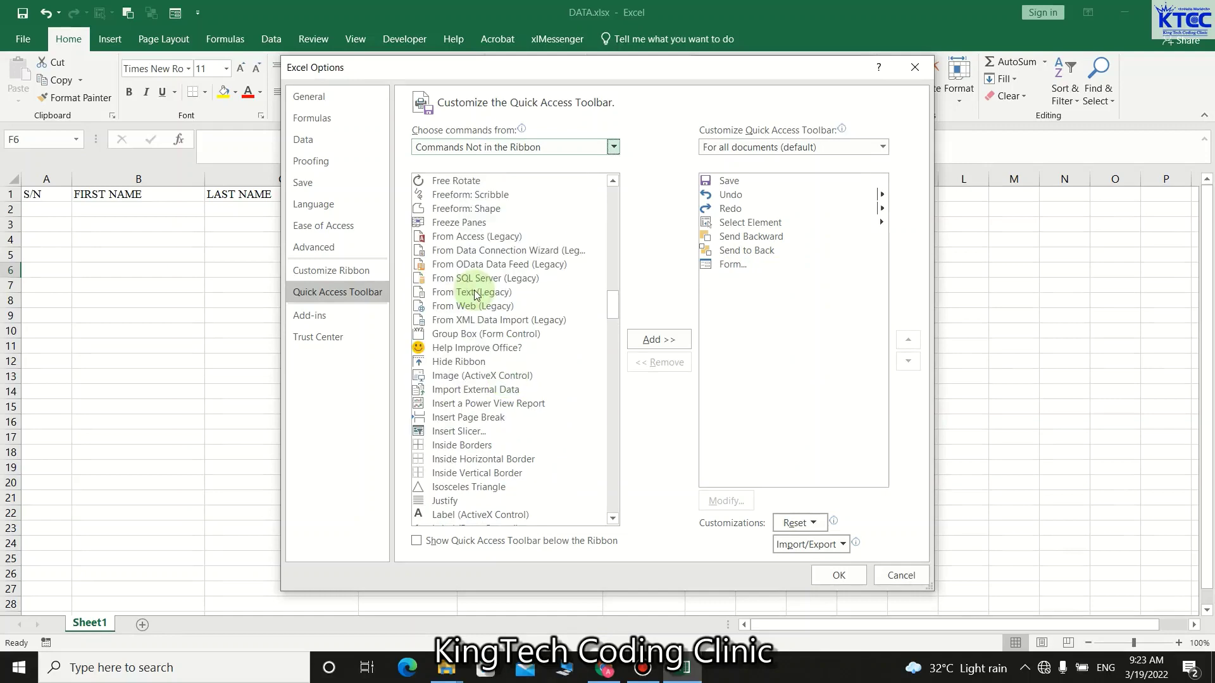
scroll(476, 295, up, 1)
click(449, 228)
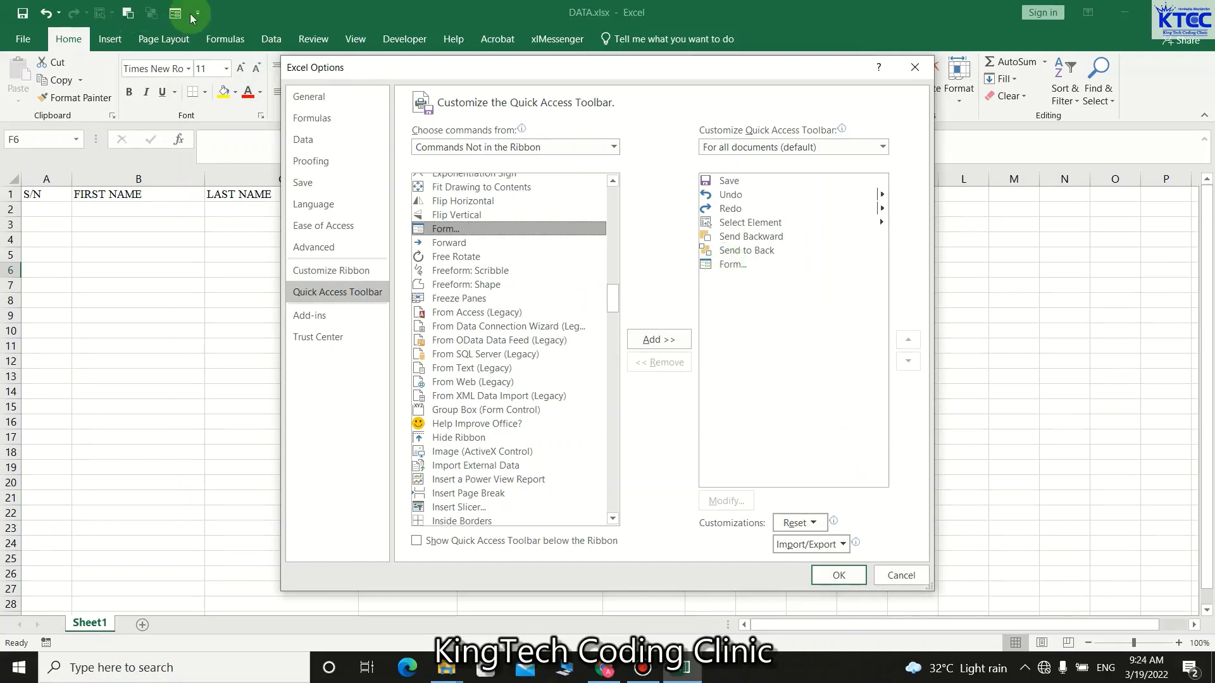
click(901, 573)
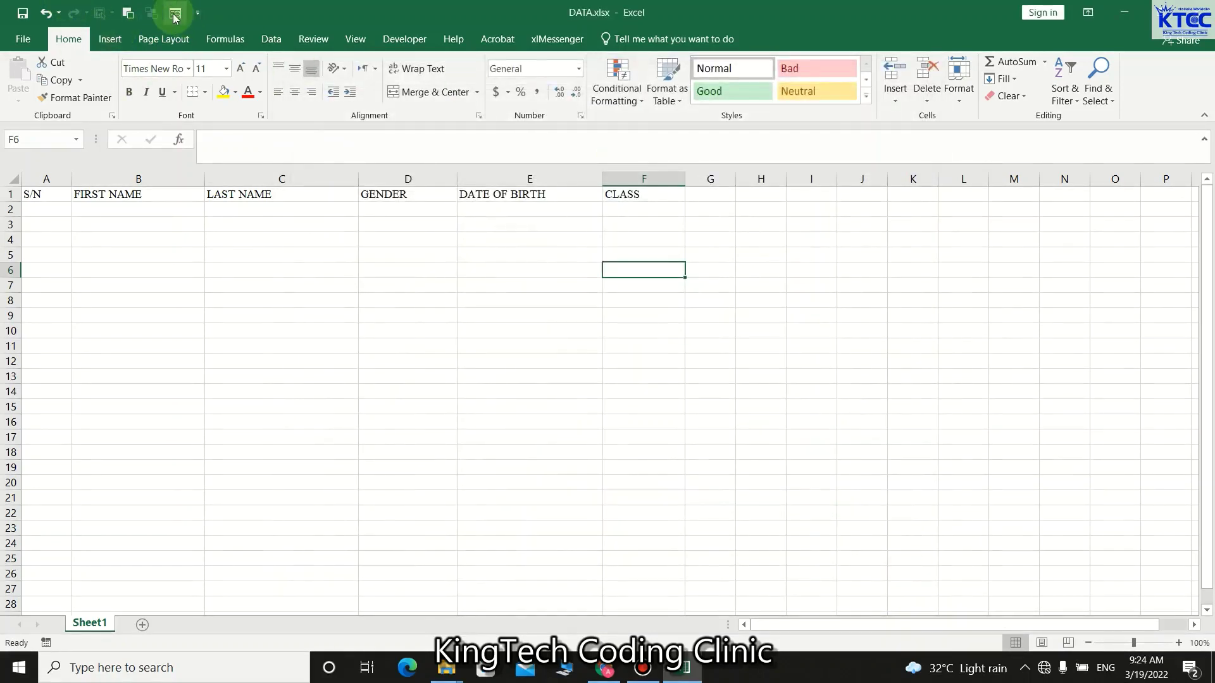
- Narrow column A, enter serial numbers 1 and 2 in A2:A3, and begin a first name in B2
click(555, 316)
click(558, 335)
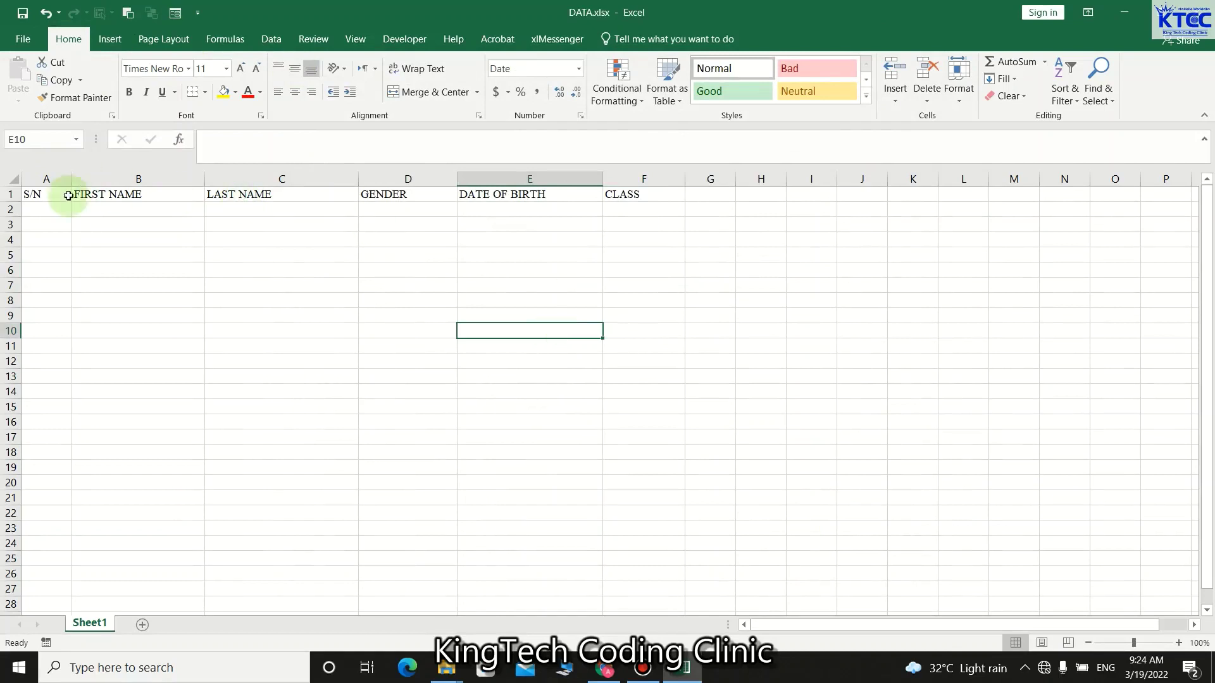
mouse_move(74, 179)
mouse_down()
mouse_move(36, 179)
mouse_move(52, 179)
mouse_up()
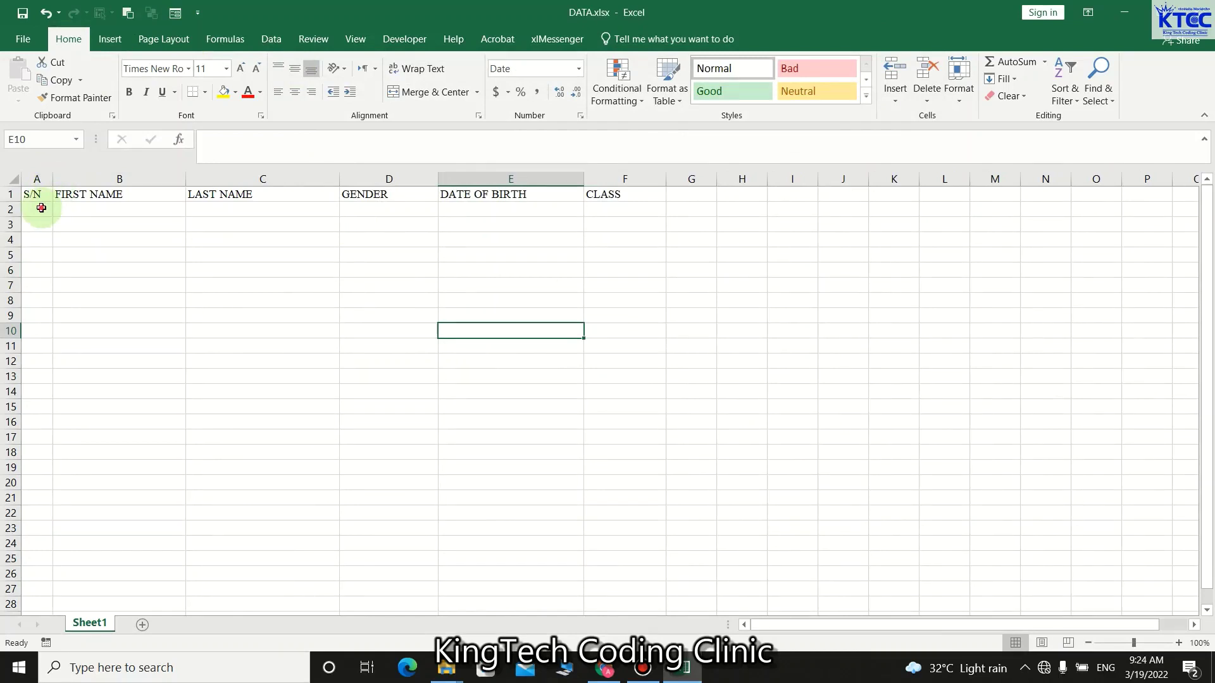
click(41, 208)
text(1)
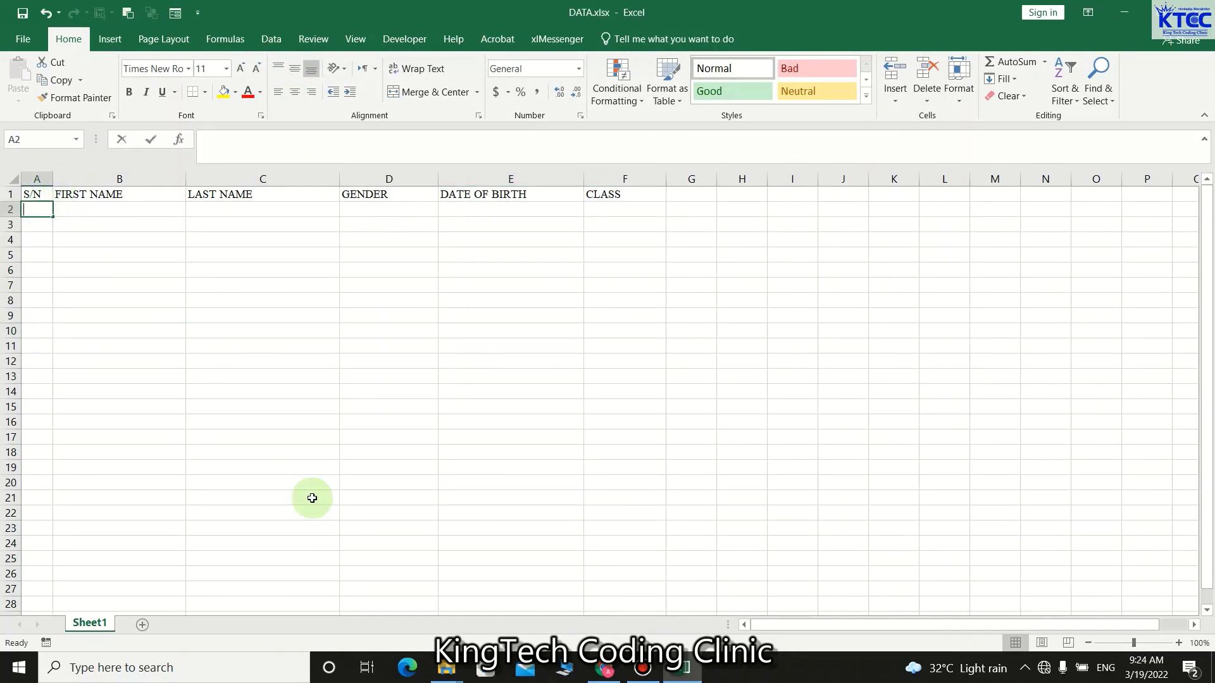
key(Return)
text(2)
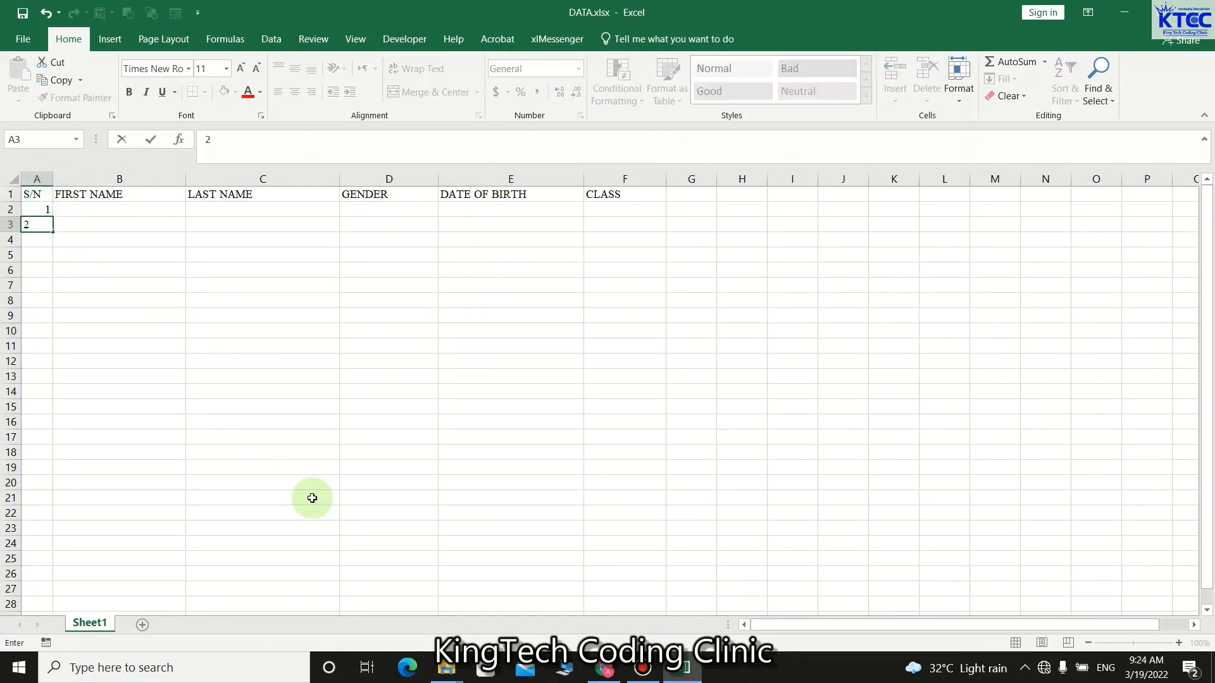
click(312, 498)
click(108, 212)
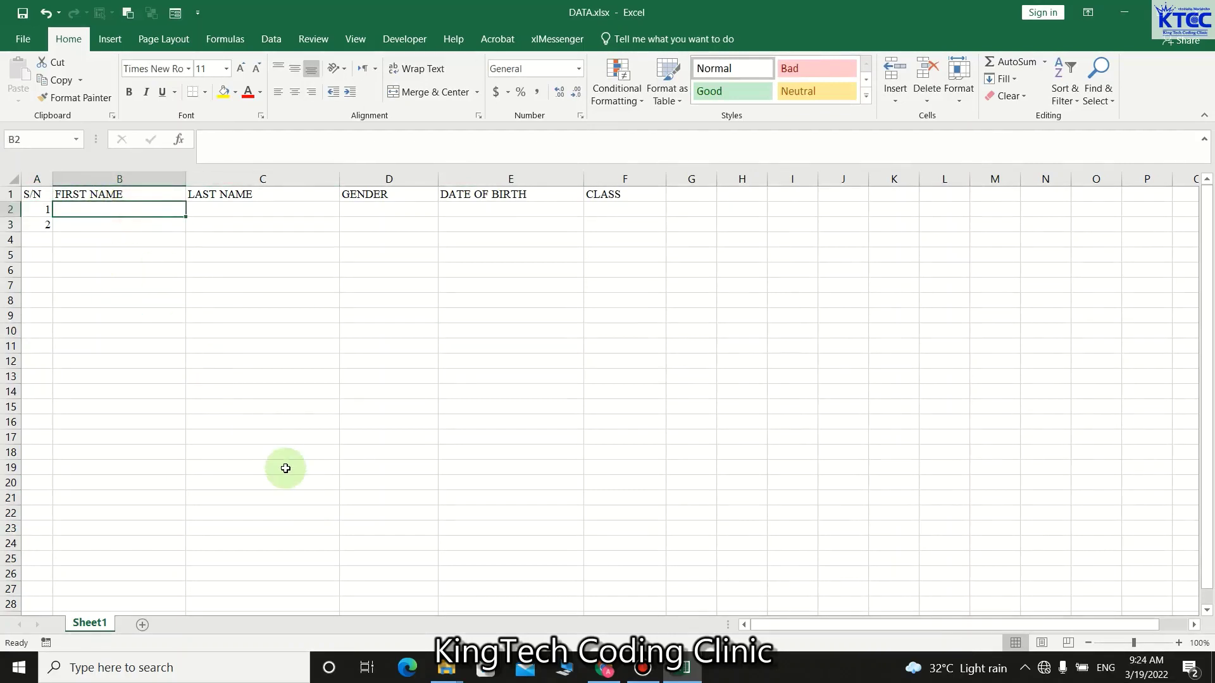
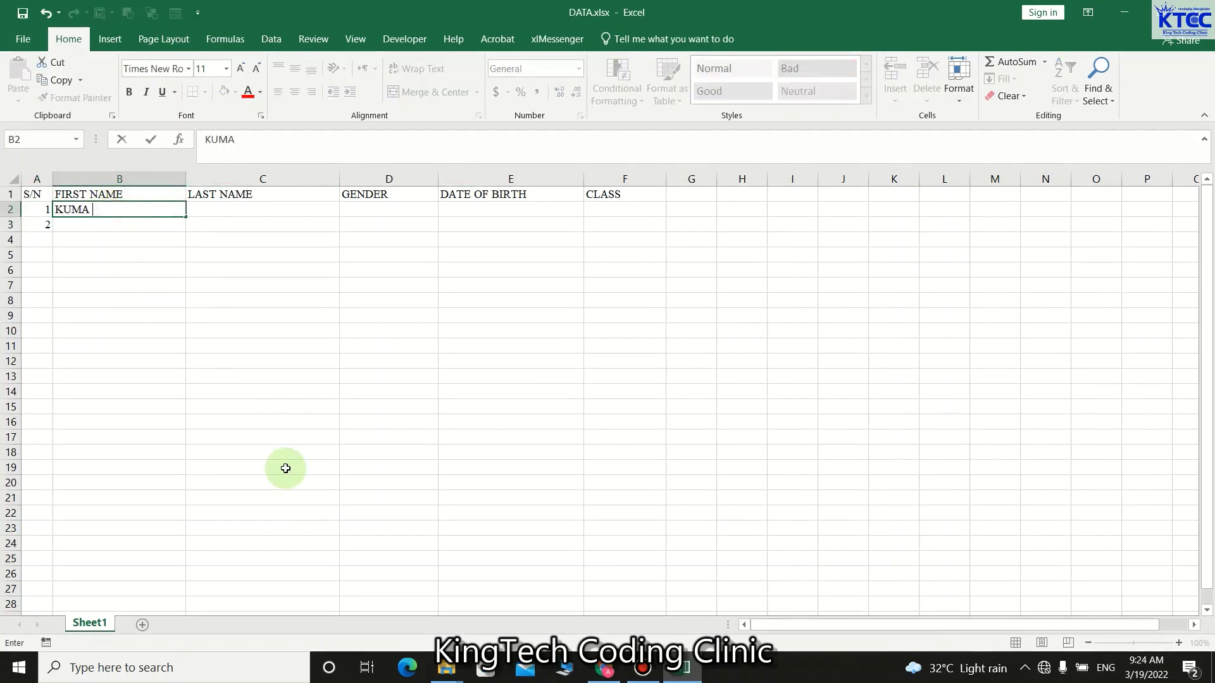
- Complete the first student's row: last name, MALE, birth date 10/06/1987 and class P2
key(Tab)
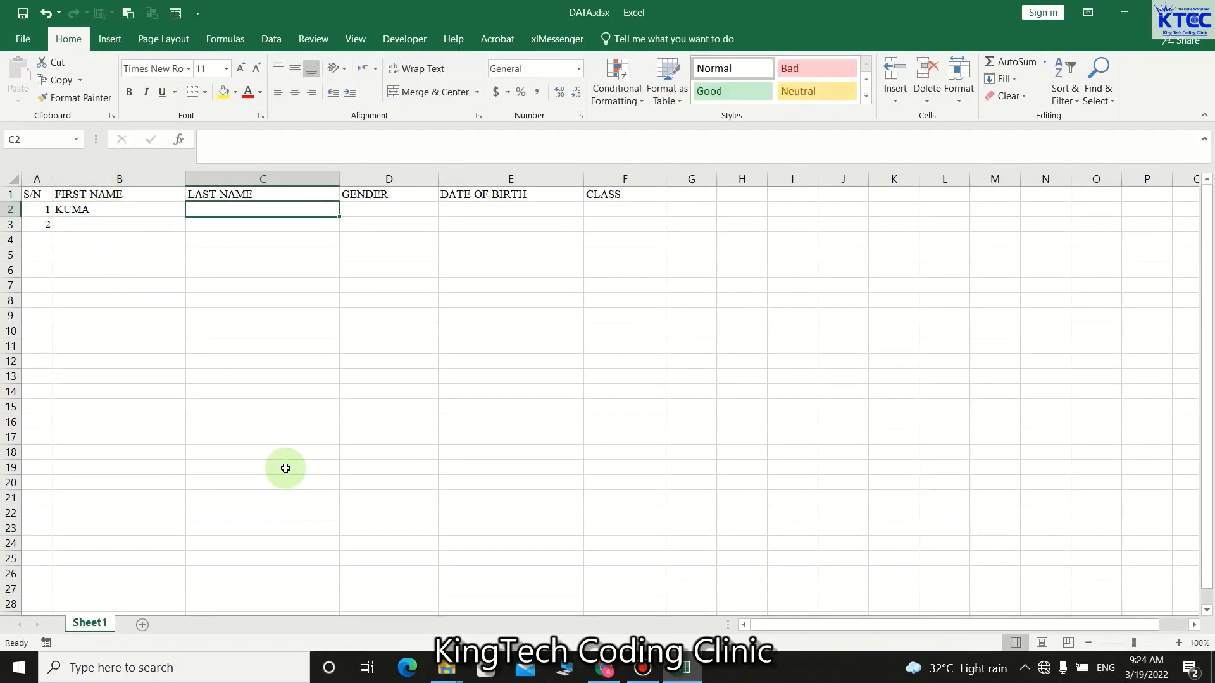
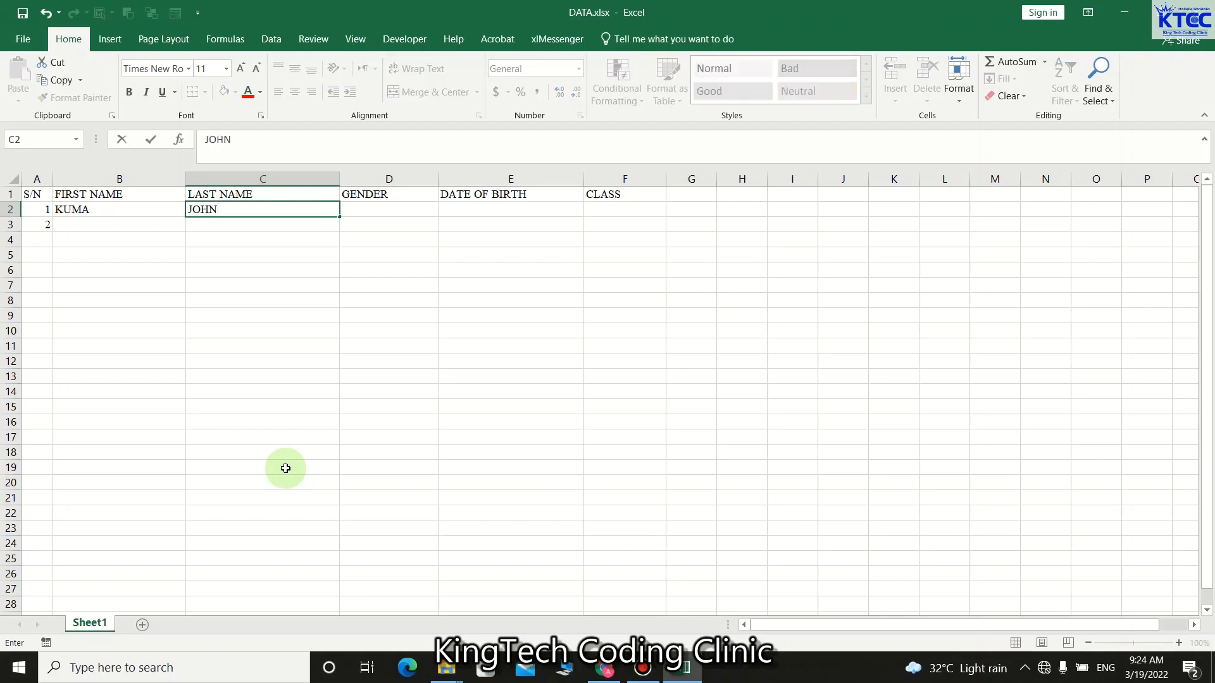
key(Tab)
text(MALE)
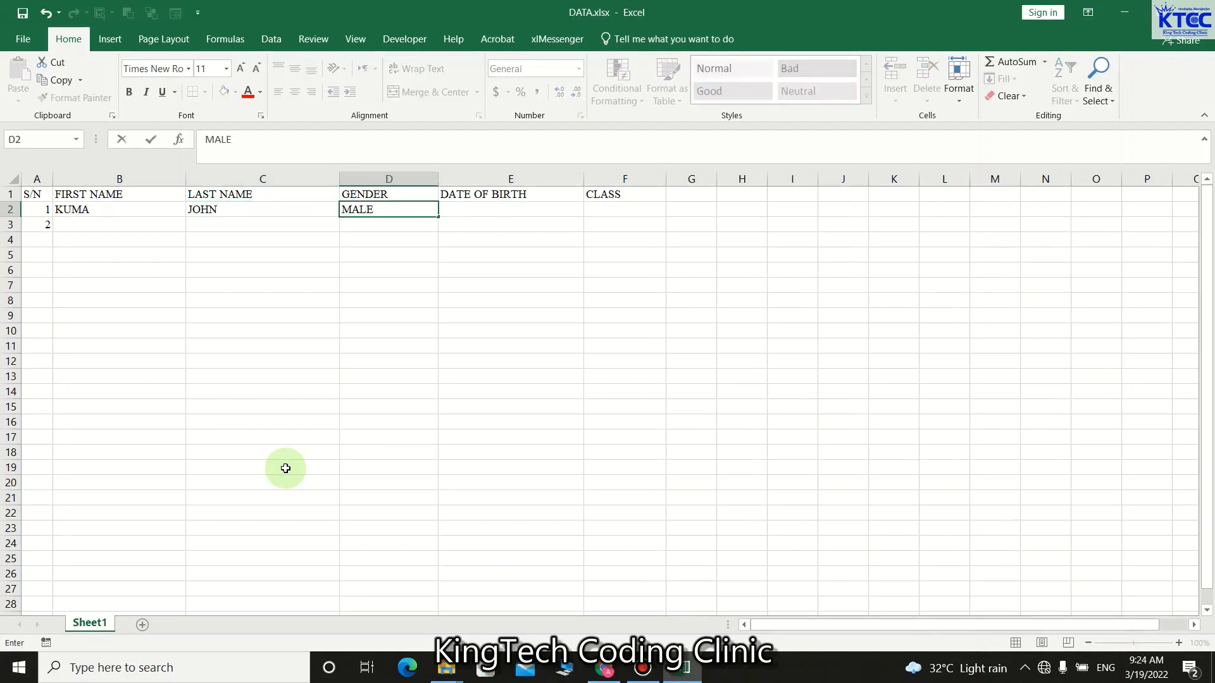
key(Tab)
text(10/0)
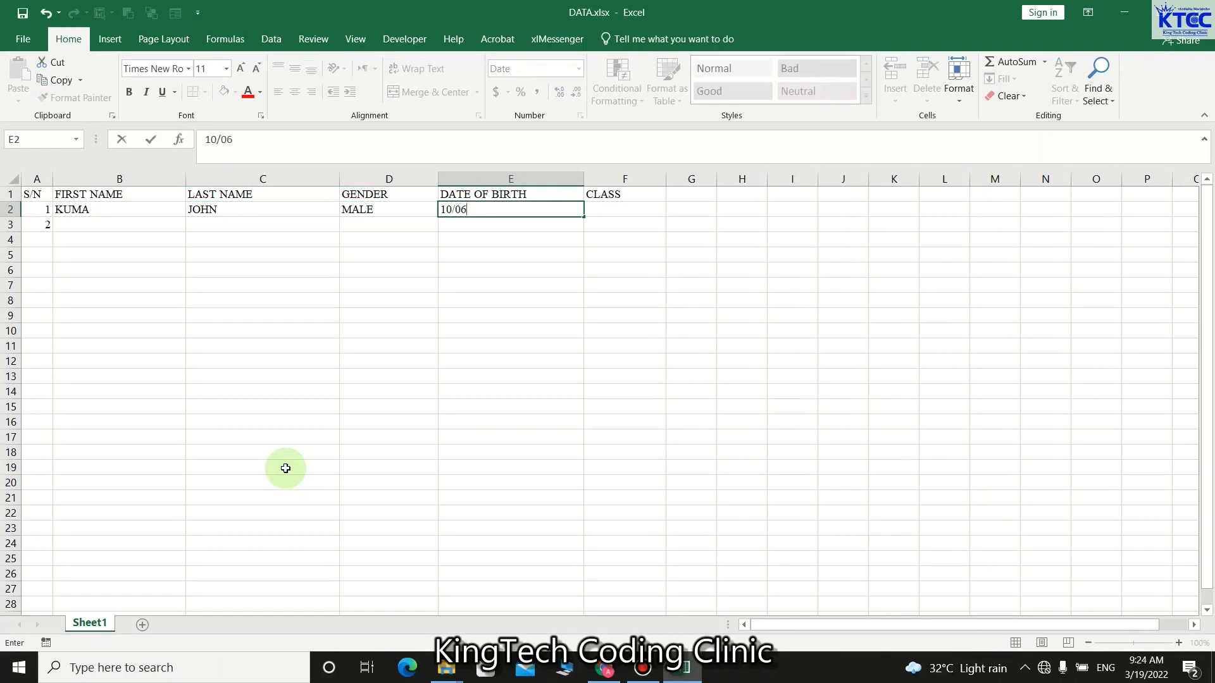
text(6/19)
key(BackSpace)
key(Tab)
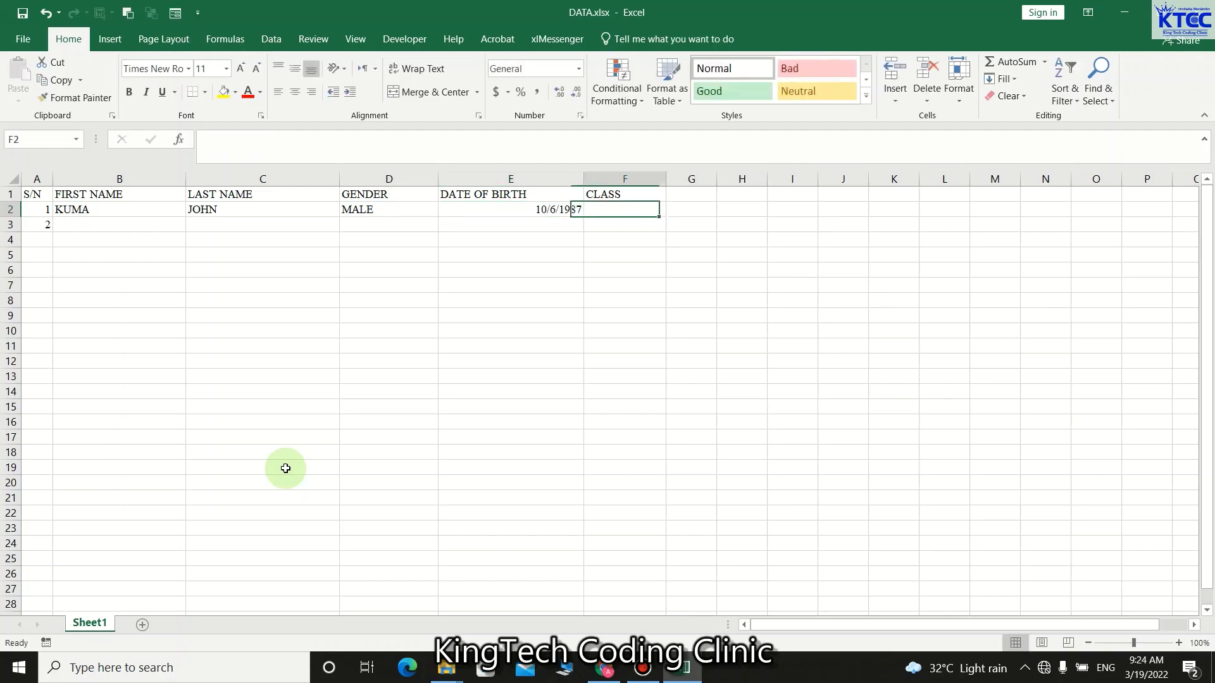
text(P2)
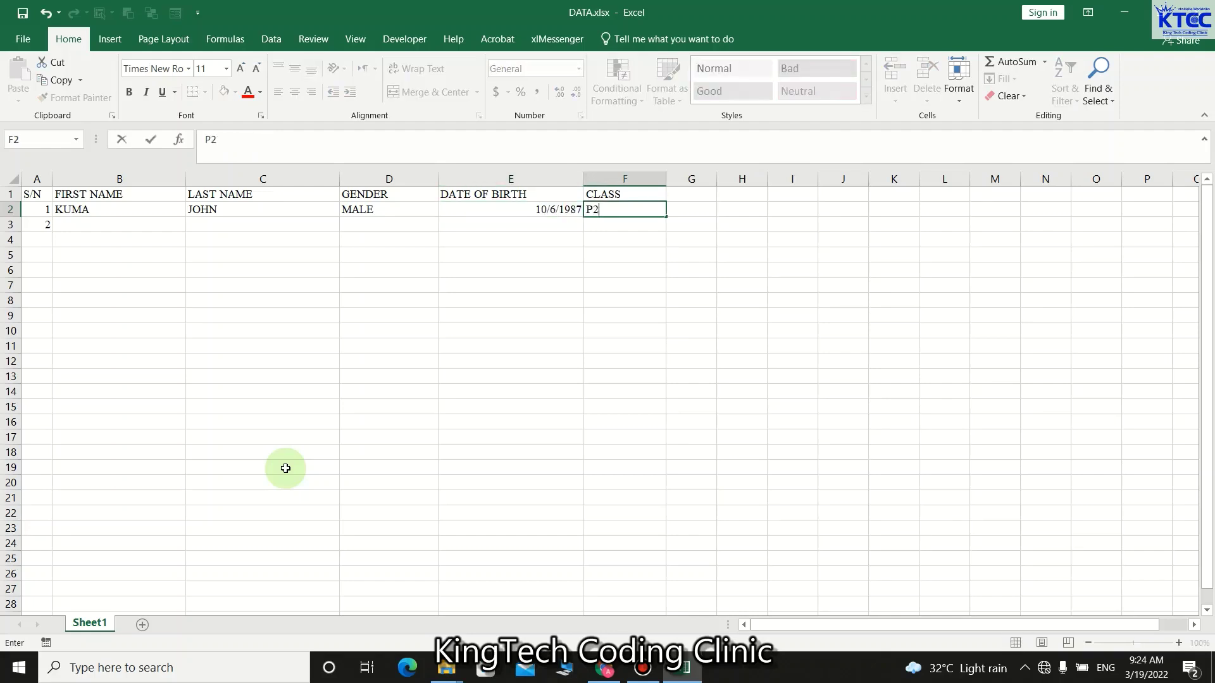
click(95, 229)
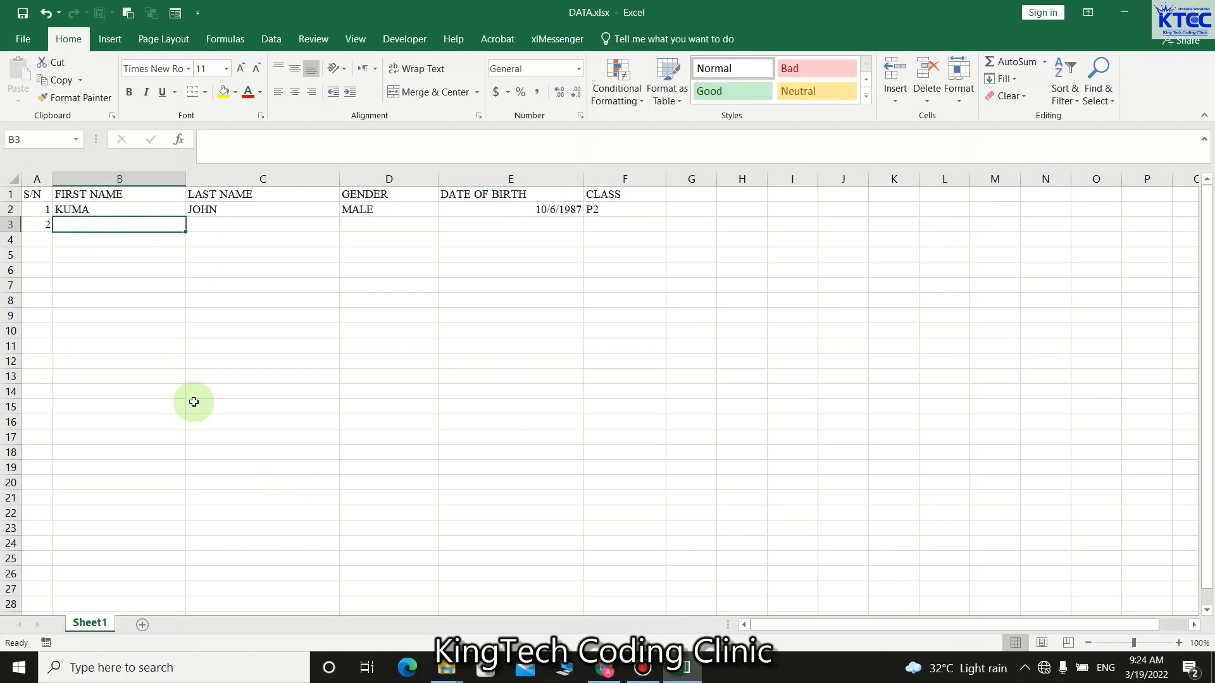
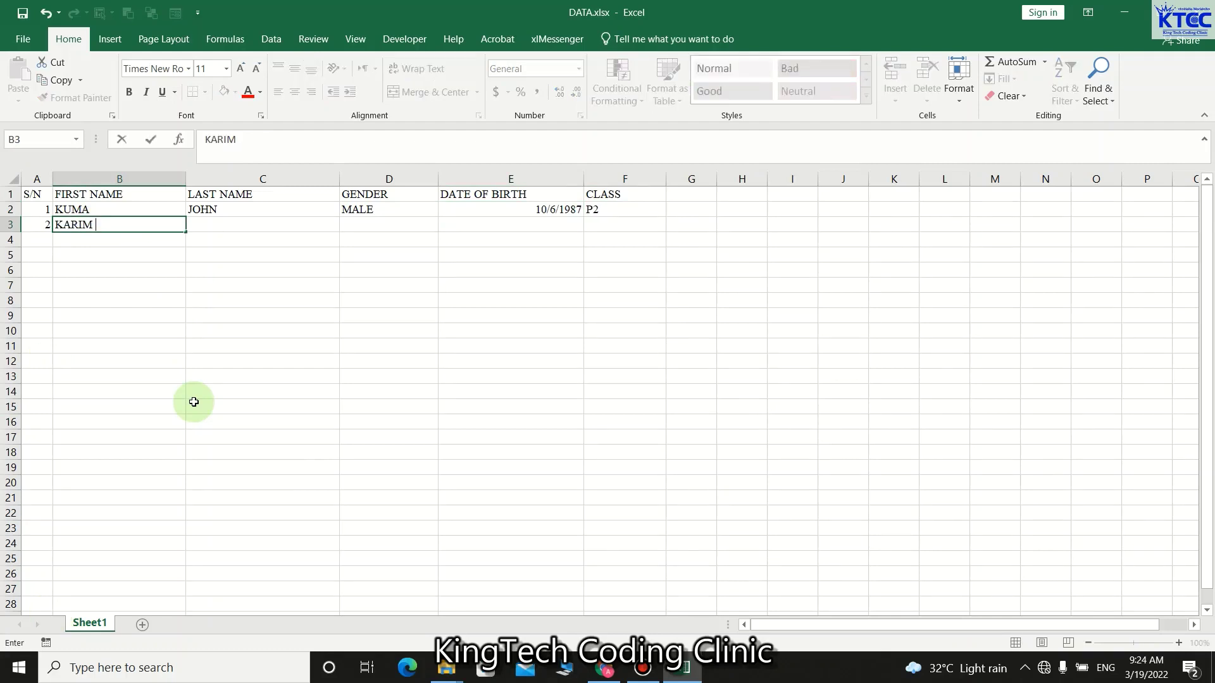
key(Tab)
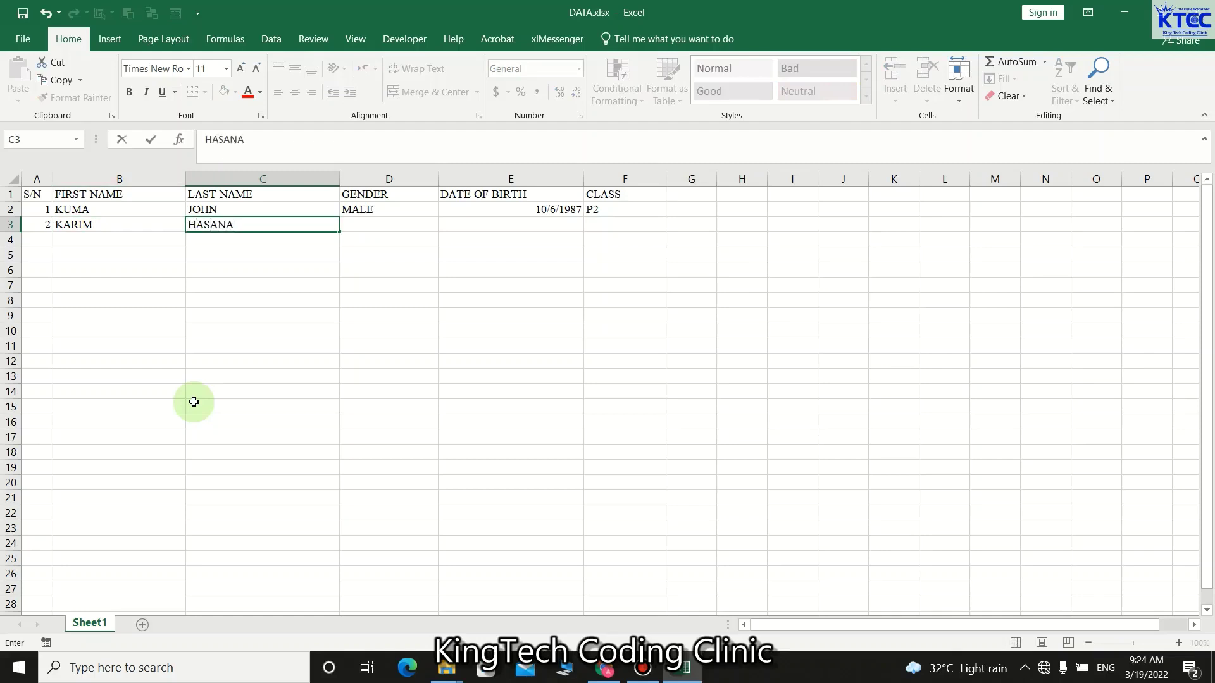
key(Tab)
text(FEMA)
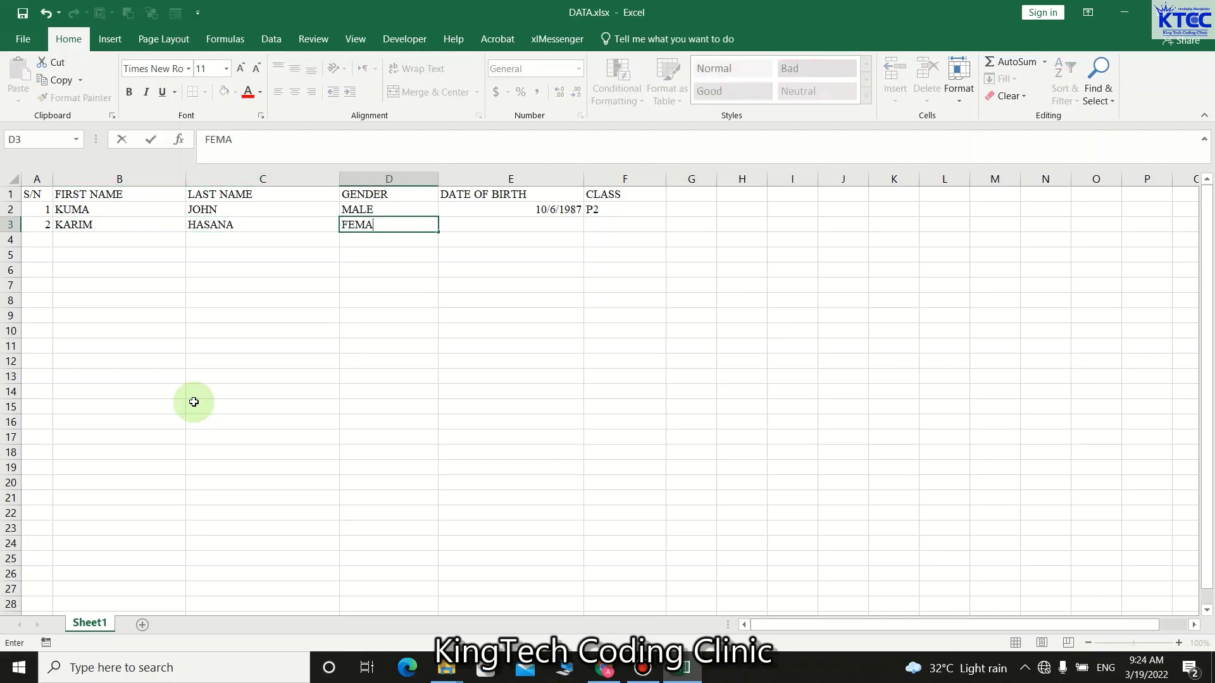
key(Tab)
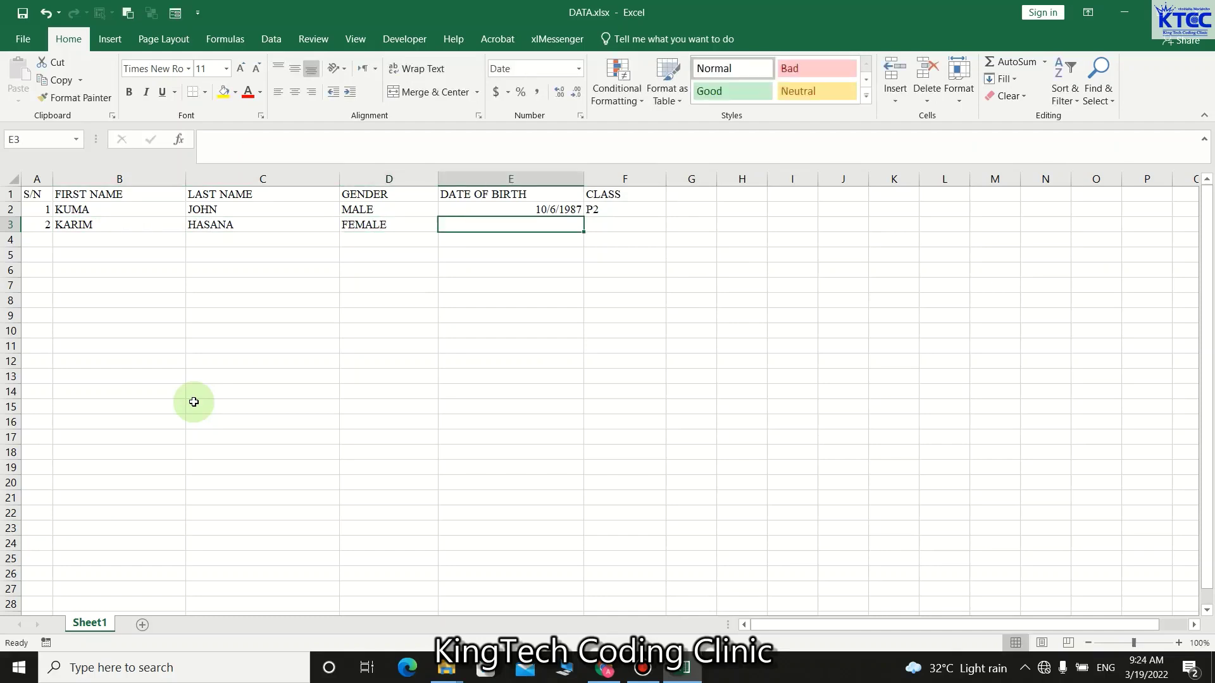
text(12/09)
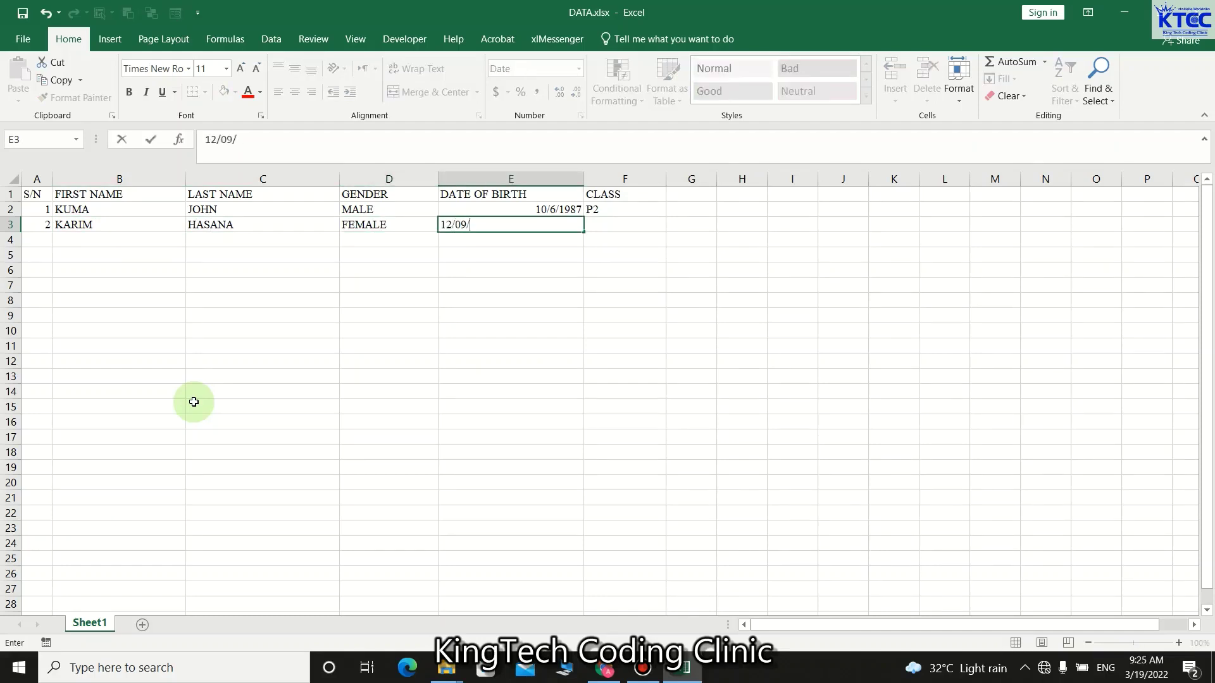
text(/1990)
key(Tab)
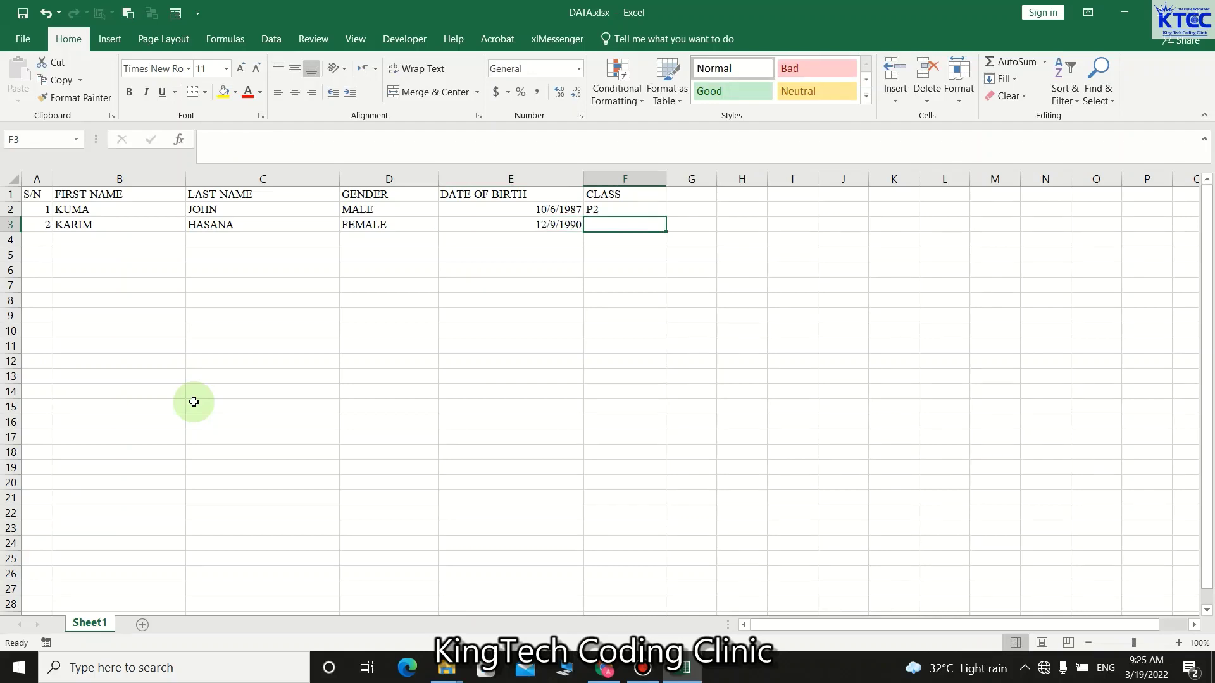
- Enter class P2 for the second student, then center the header labels in A1:F1
text(P2)
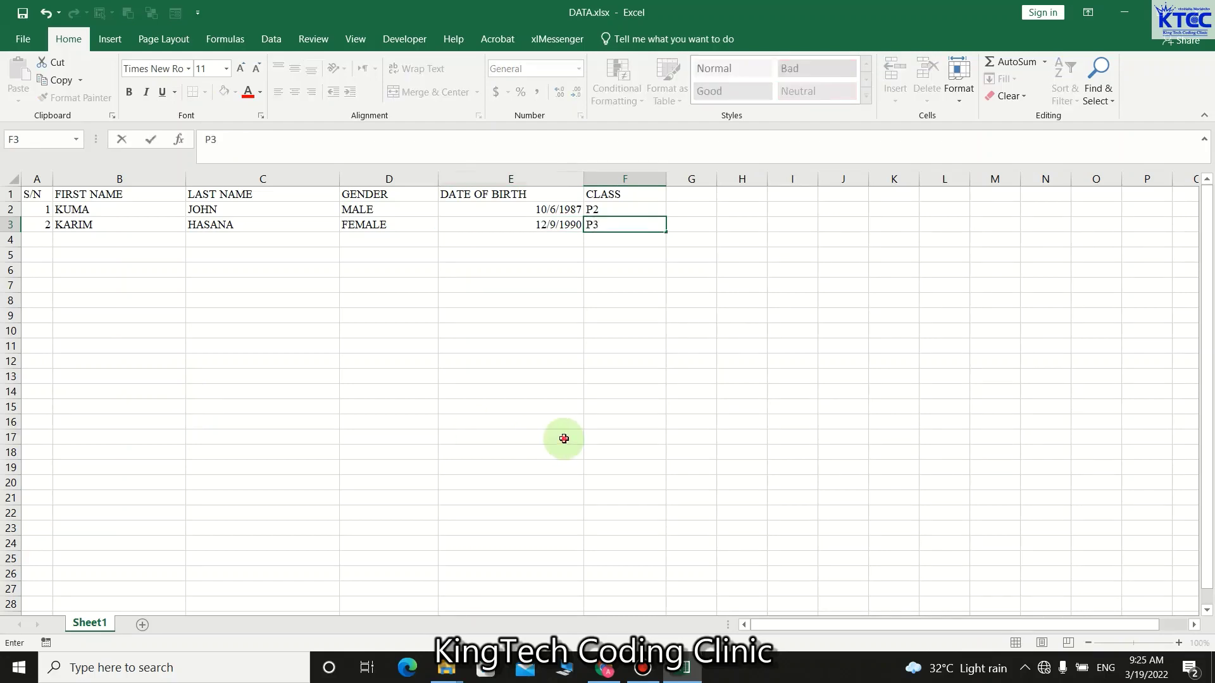
click(564, 436)
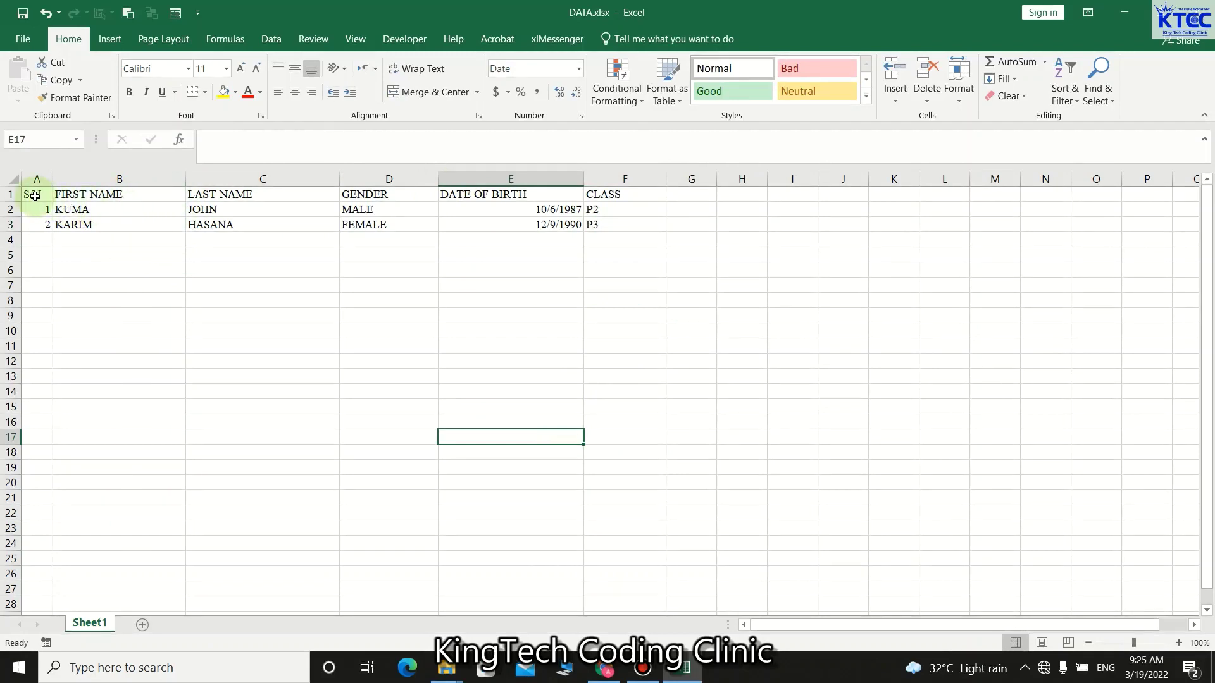
drag(35, 196, 612, 182)
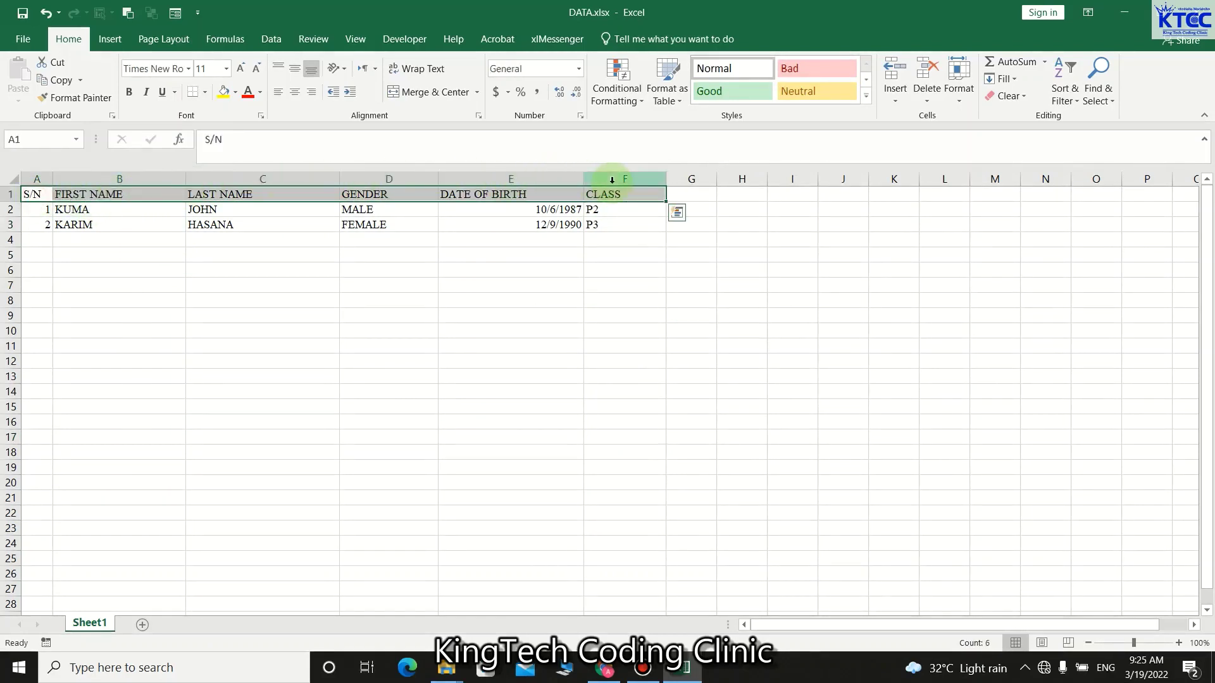
click(299, 95)
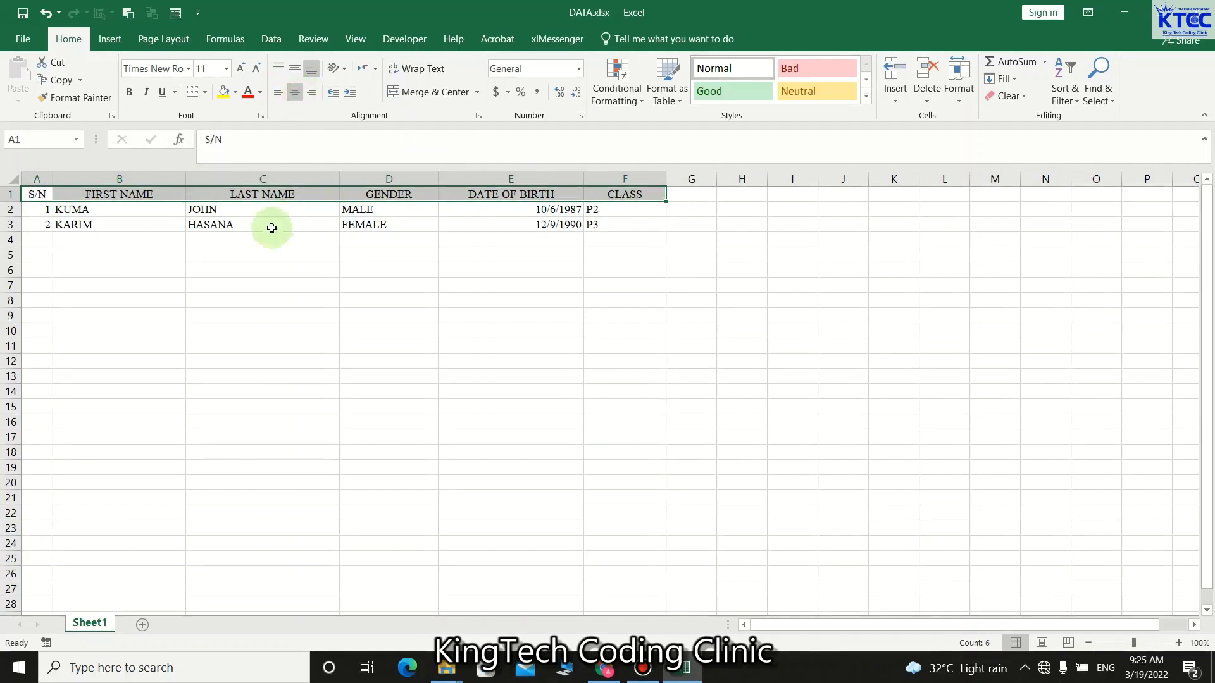
click(274, 271)
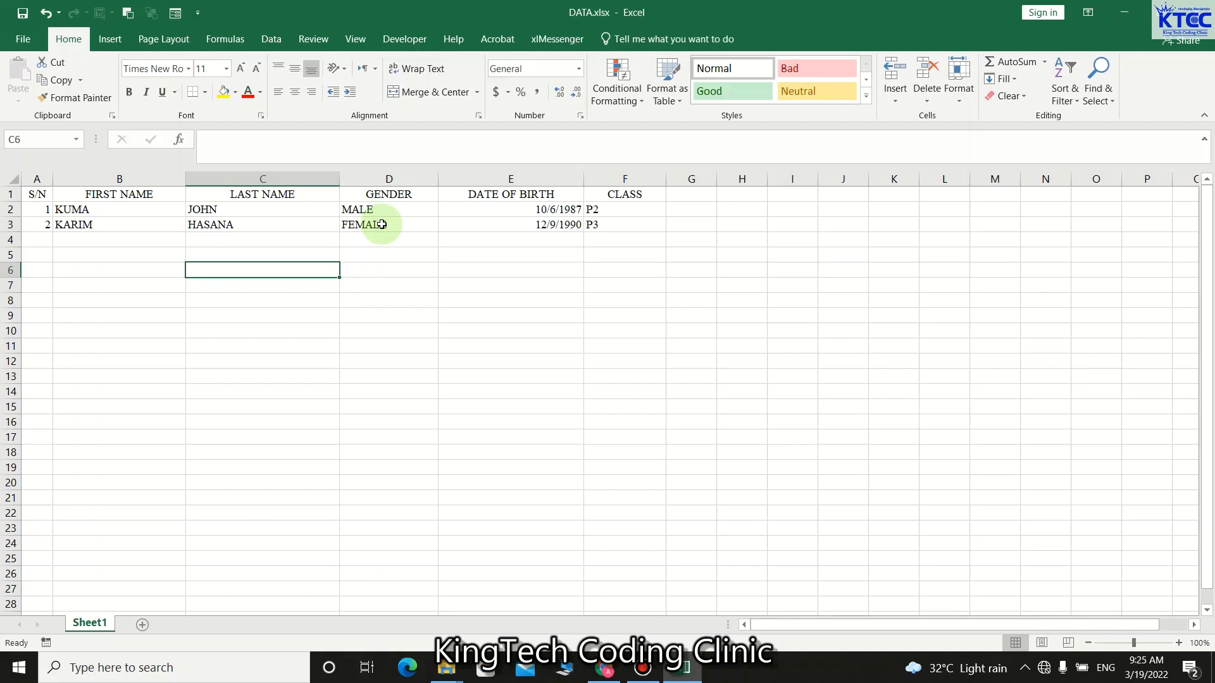
click(336, 219)
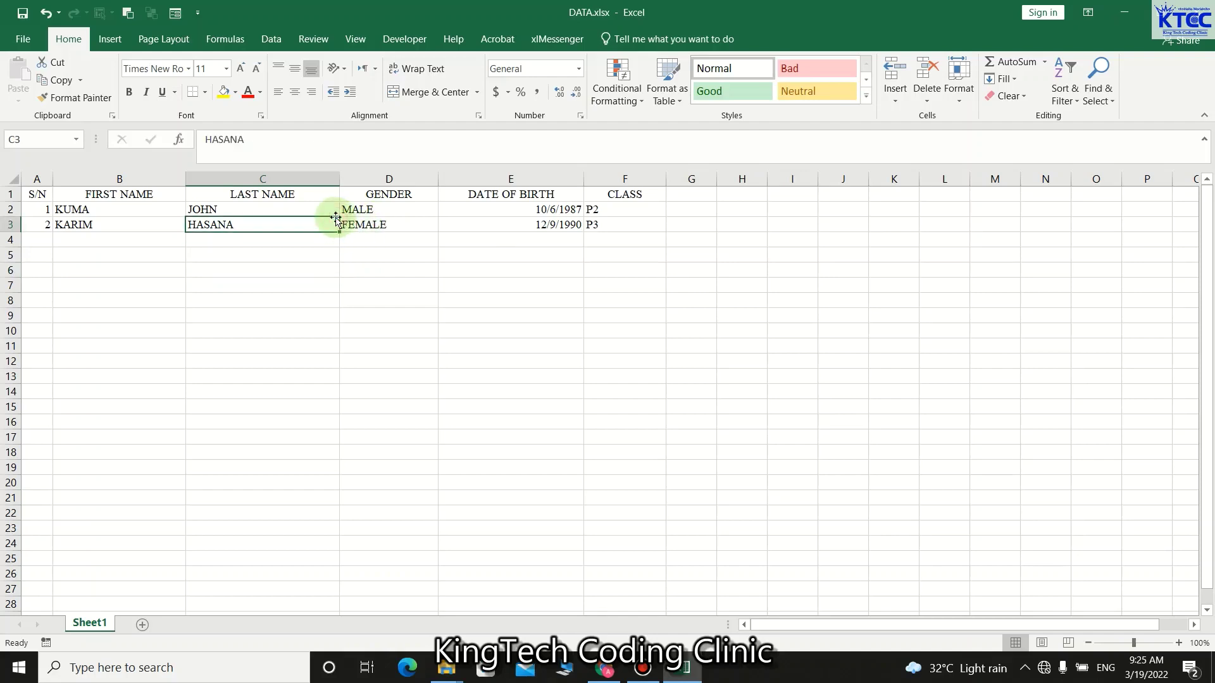
click(280, 211)
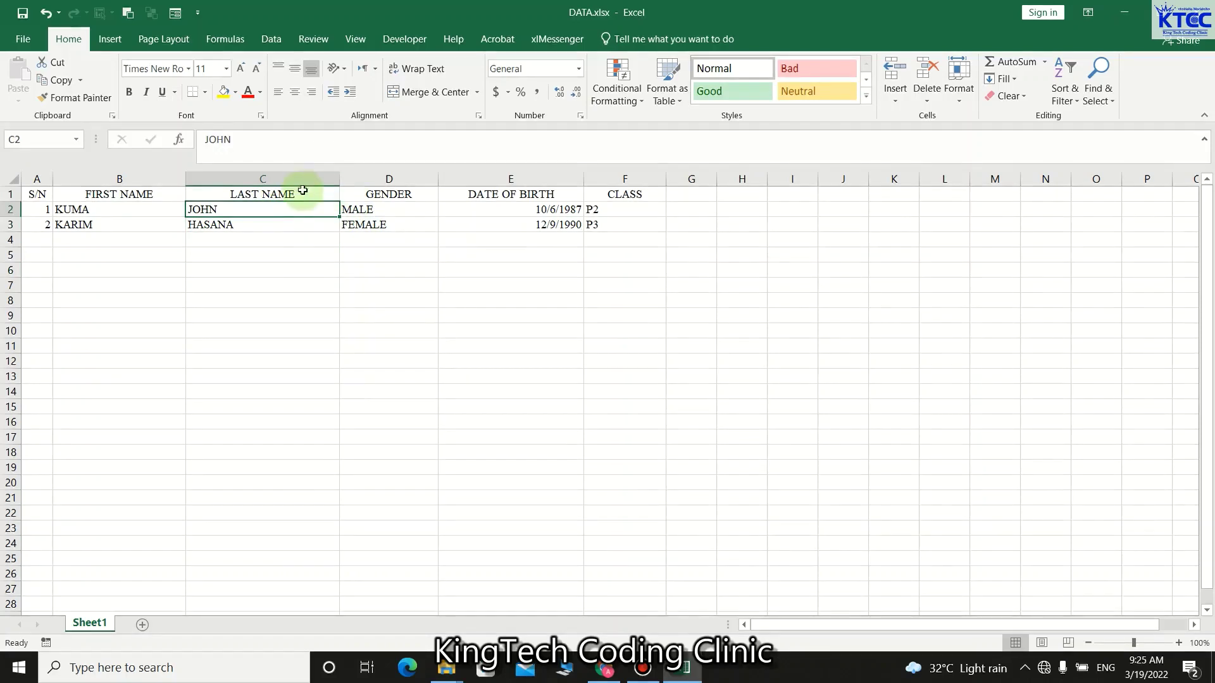
click(381, 212)
click(291, 223)
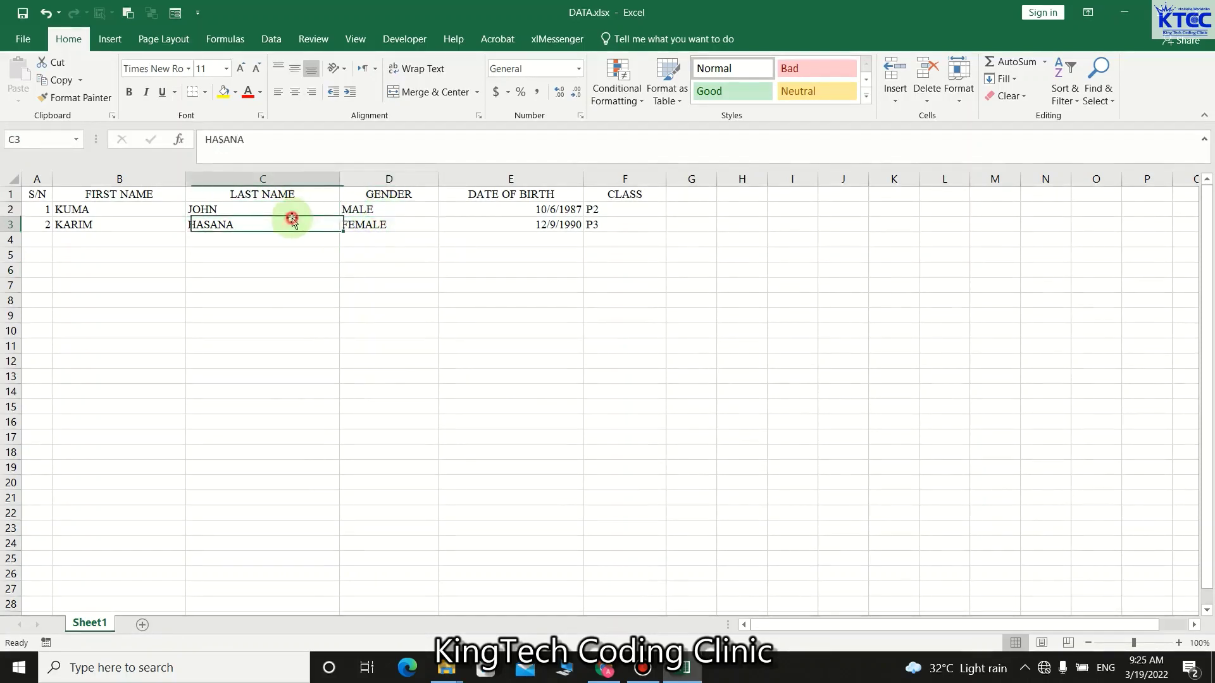
click(331, 302)
click(306, 209)
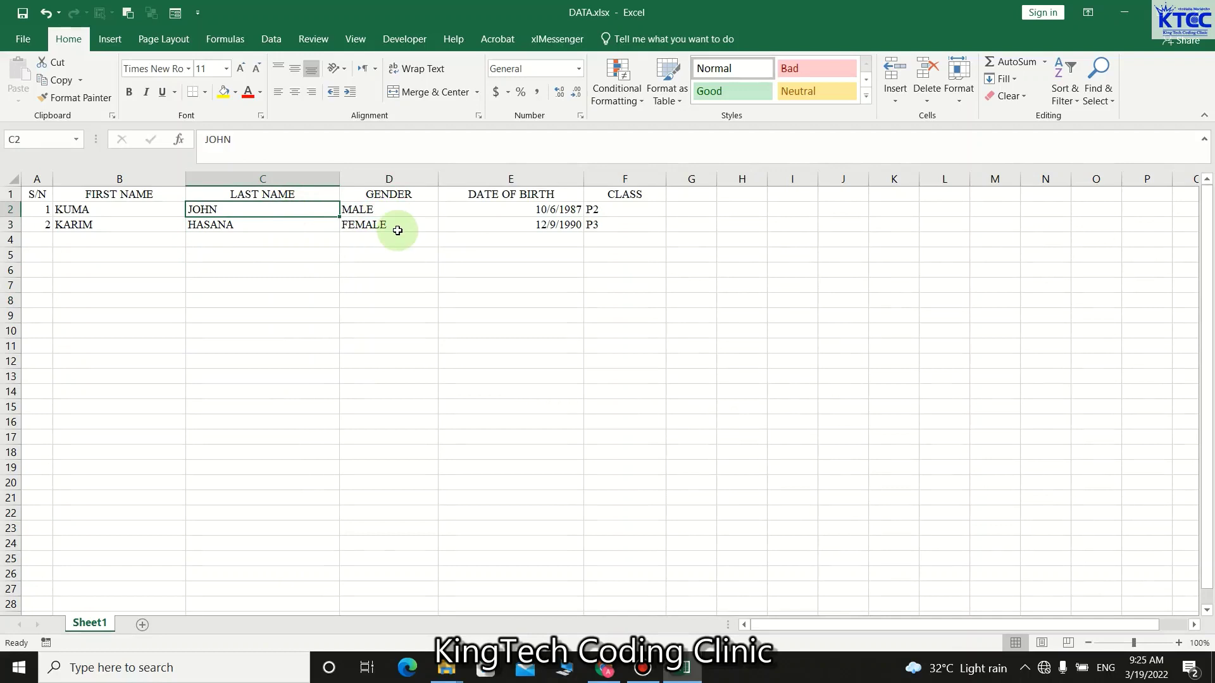
key(ctrl+t)
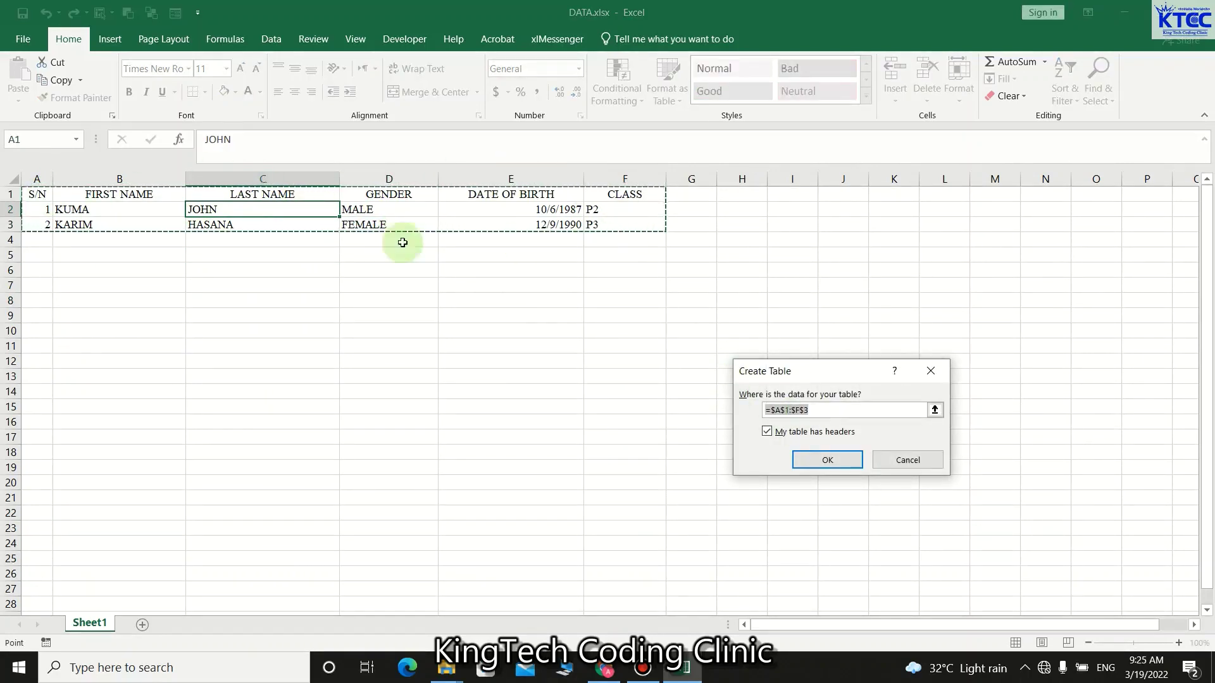
click(843, 459)
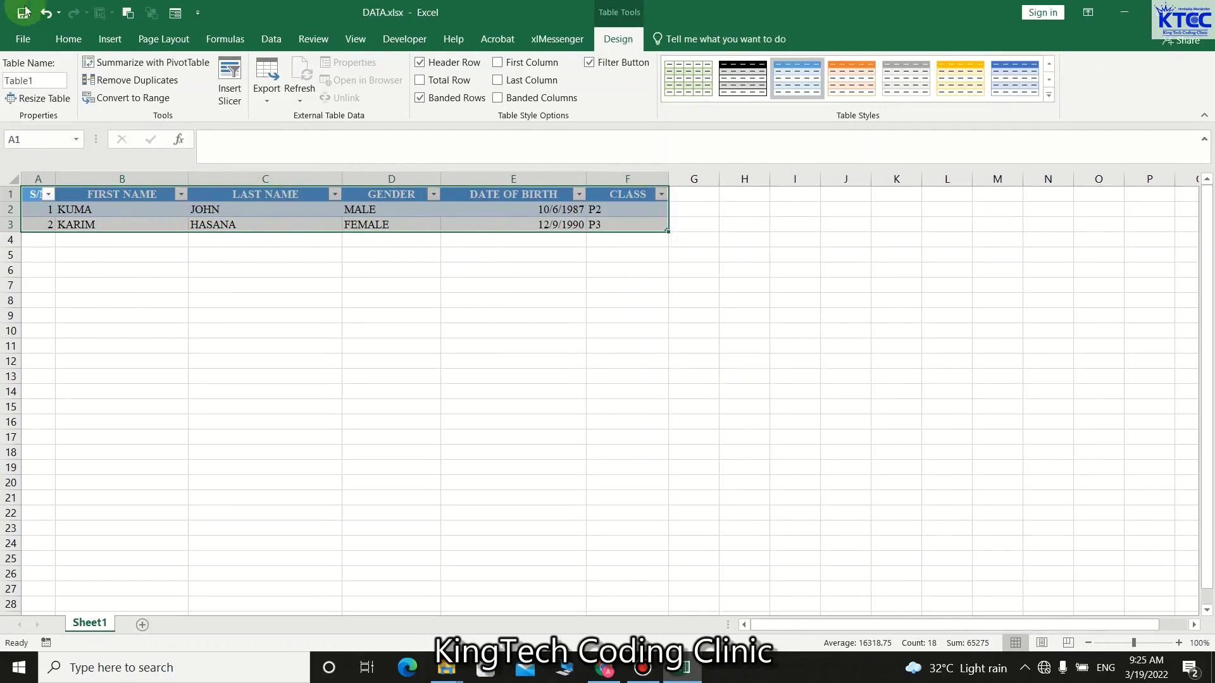
click(47, 14)
click(436, 346)
click(317, 219)
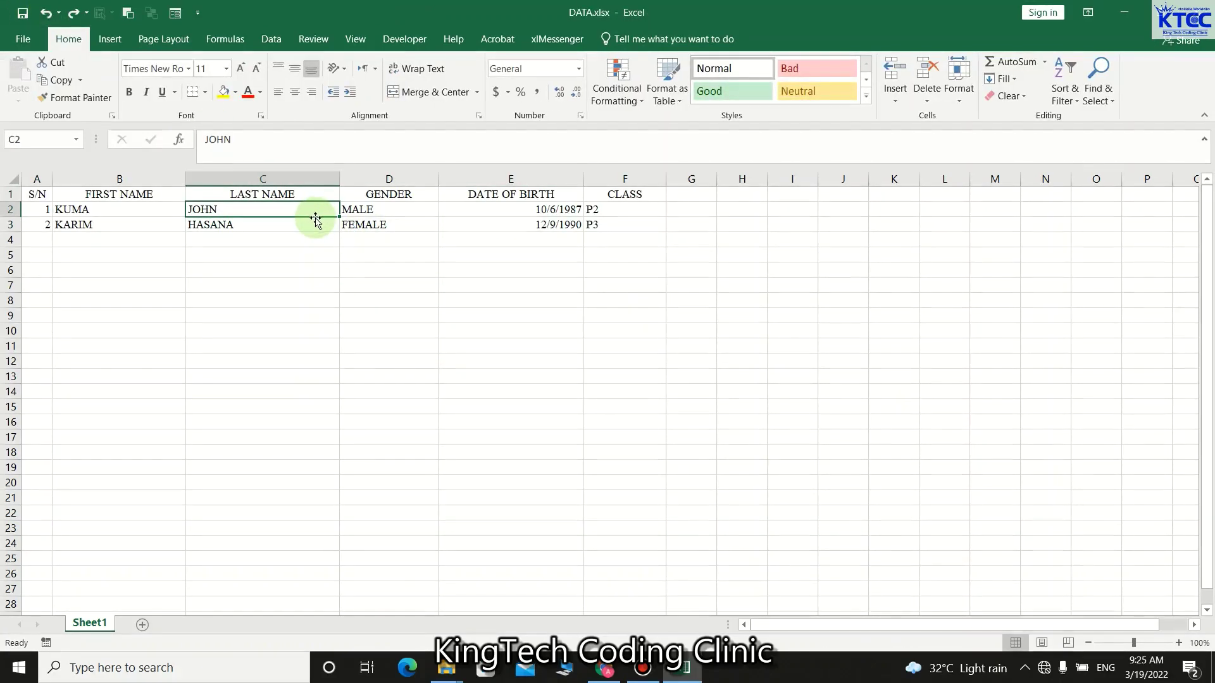
- Format A1:F3 as a table with headers in orange Medium style and widen column A to fit S/N
click(680, 99)
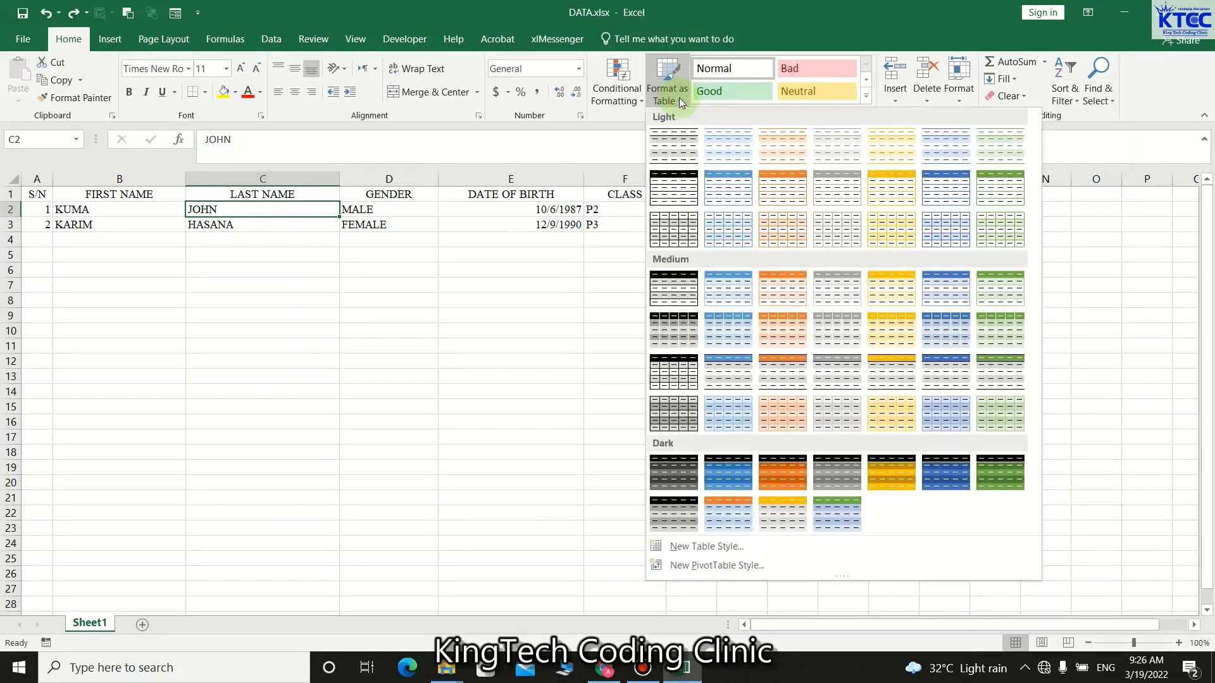
click(784, 288)
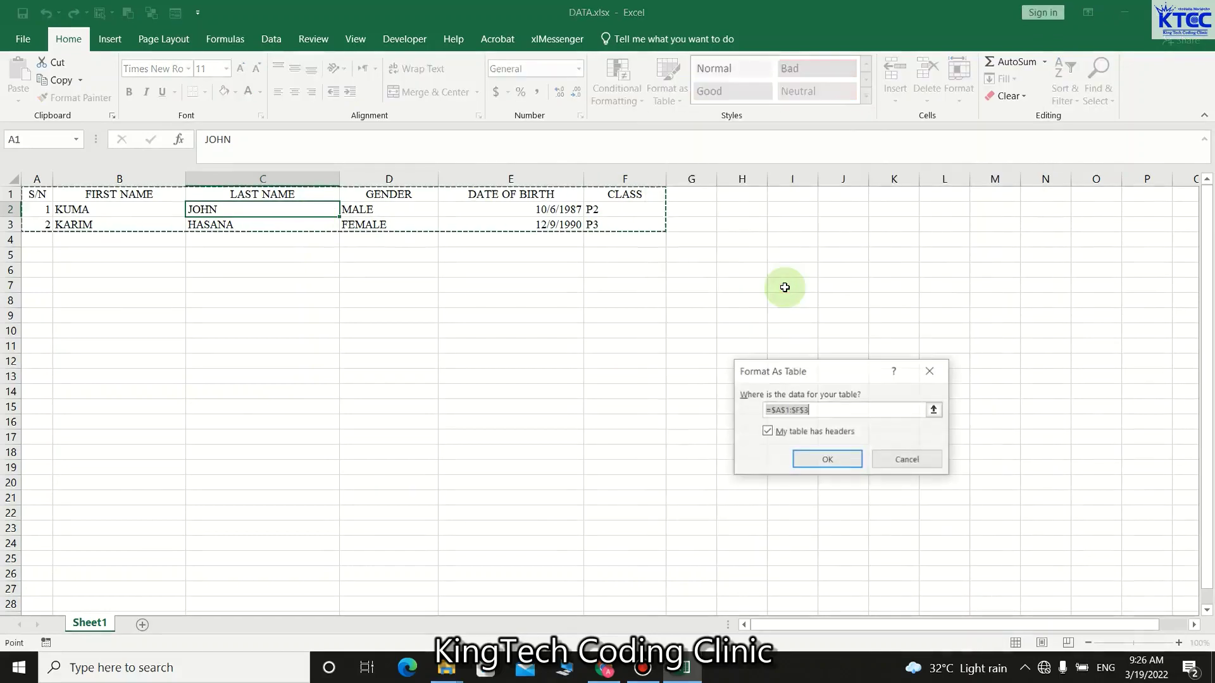
click(828, 460)
click(490, 363)
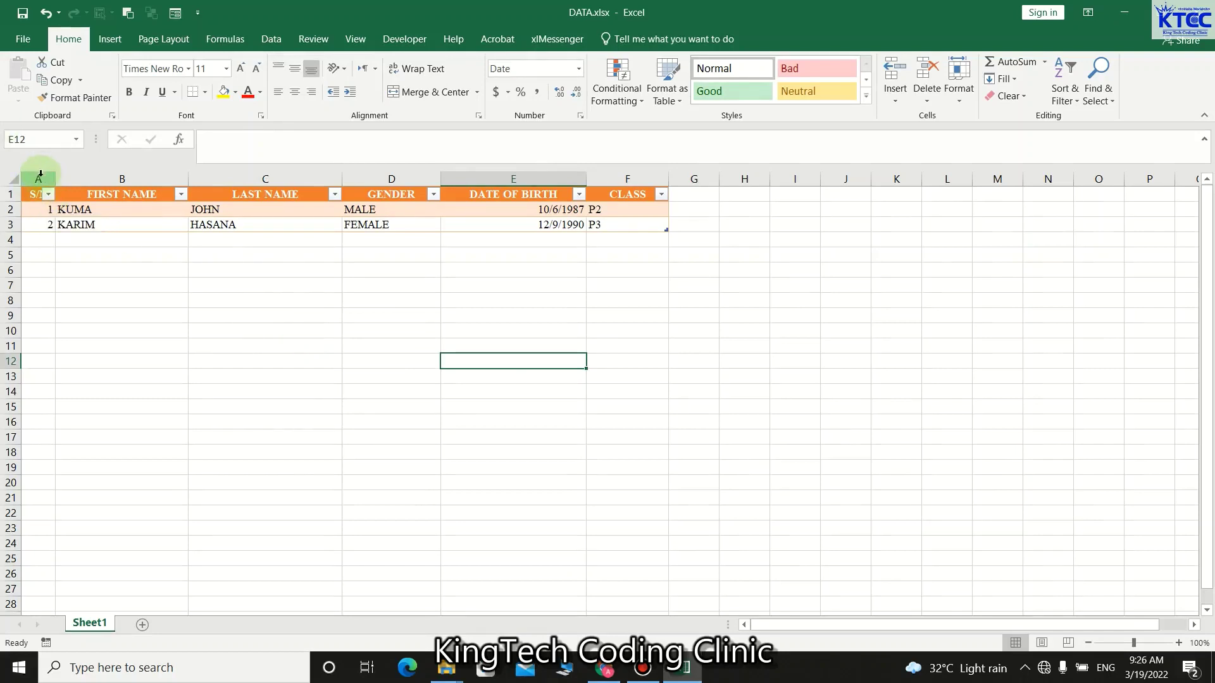
drag(55, 177, 72, 177)
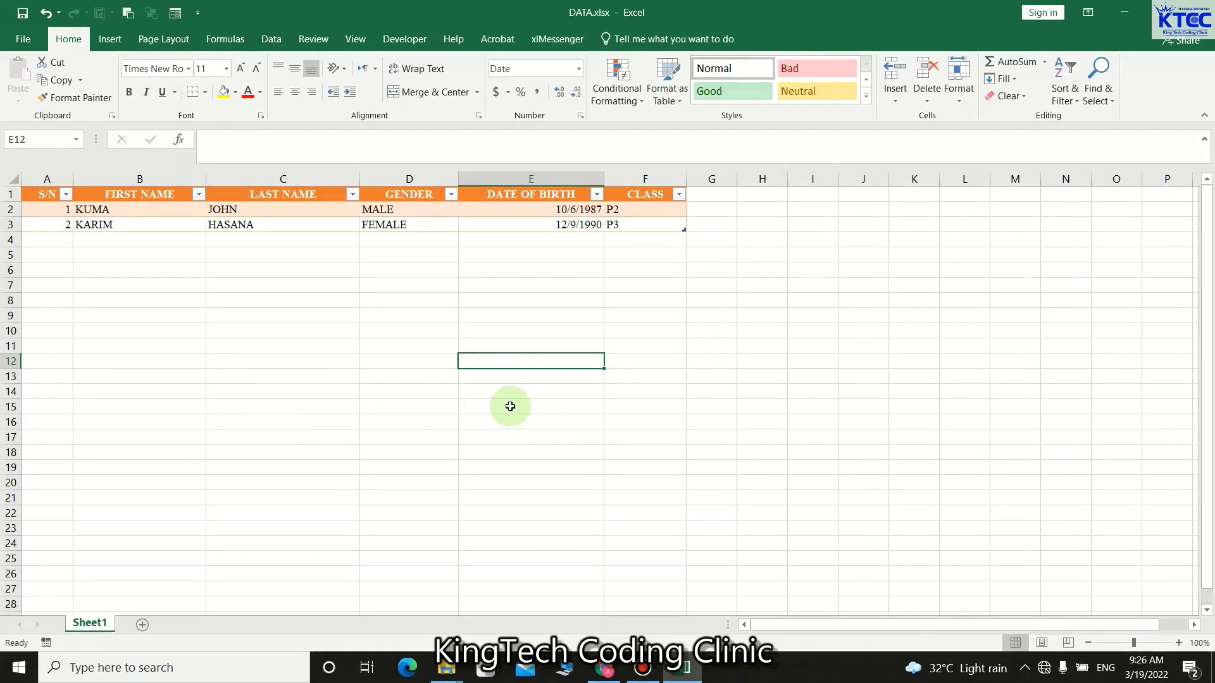
- Open the data form from a cell inside the table, showing record 1 of 2
click(708, 388)
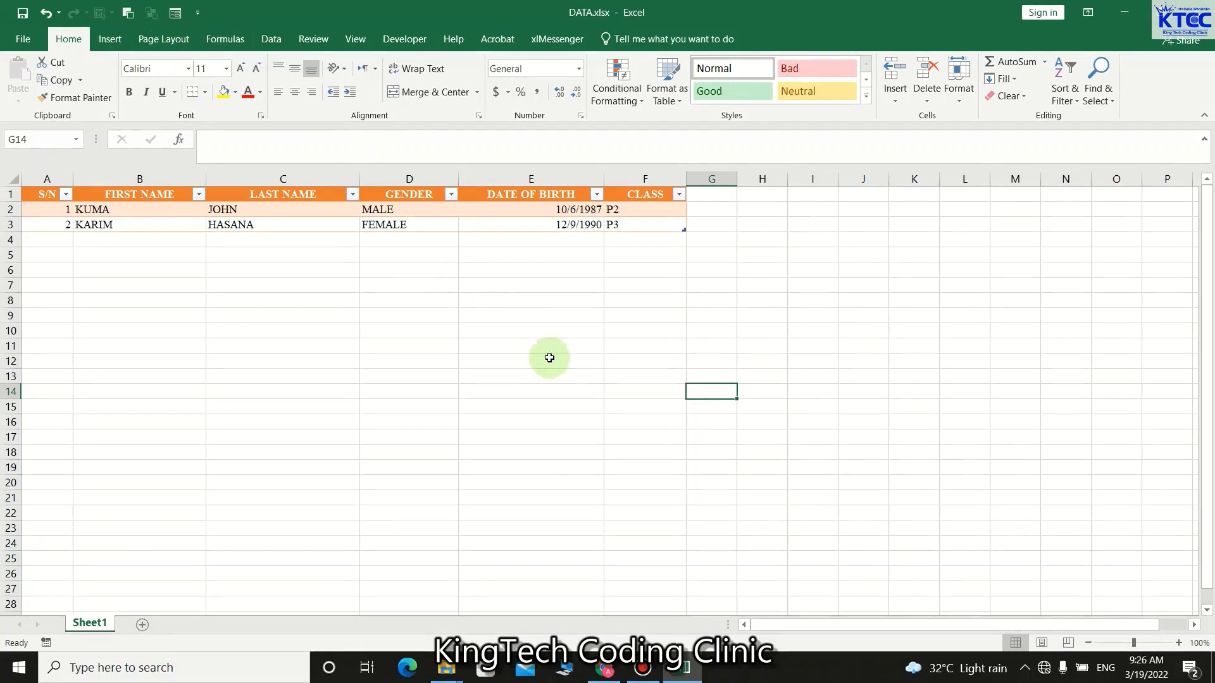
click(570, 388)
click(175, 13)
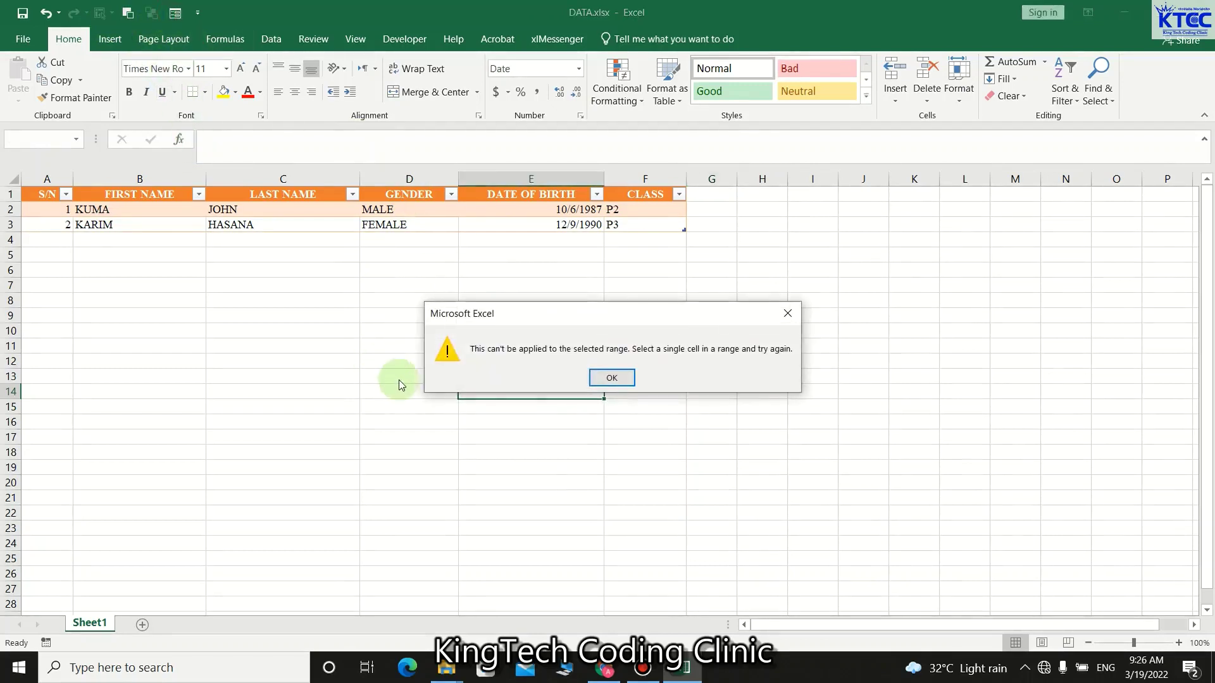
click(612, 378)
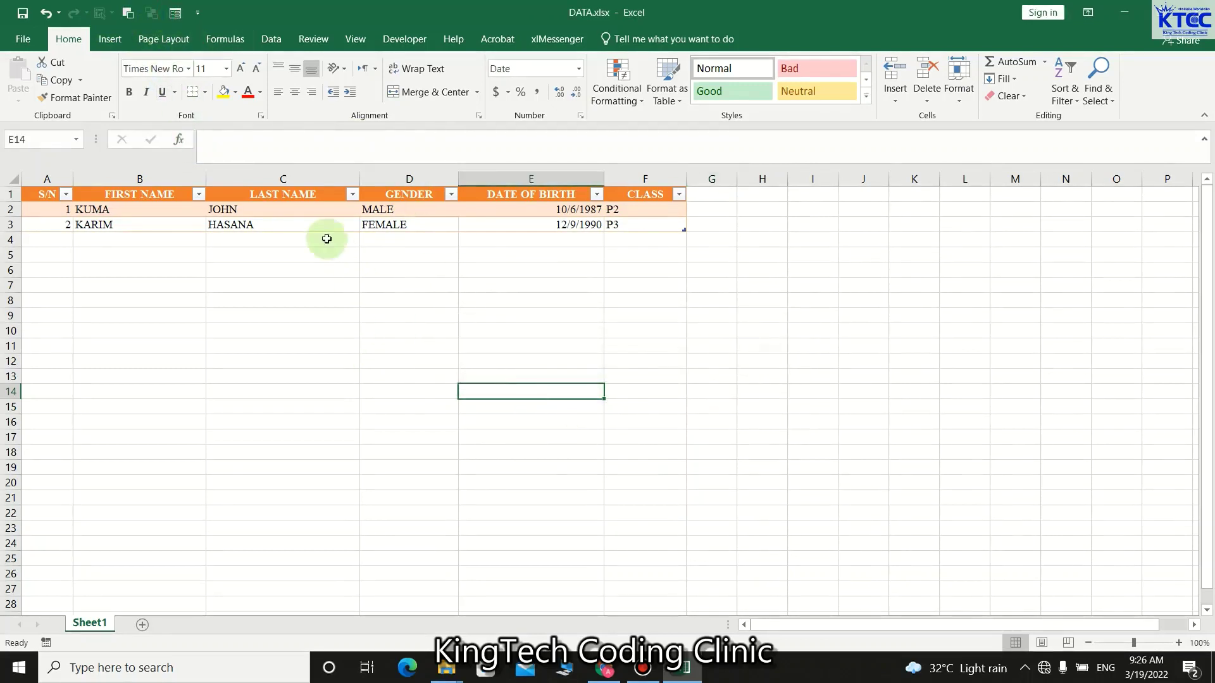
click(295, 221)
click(95, 223)
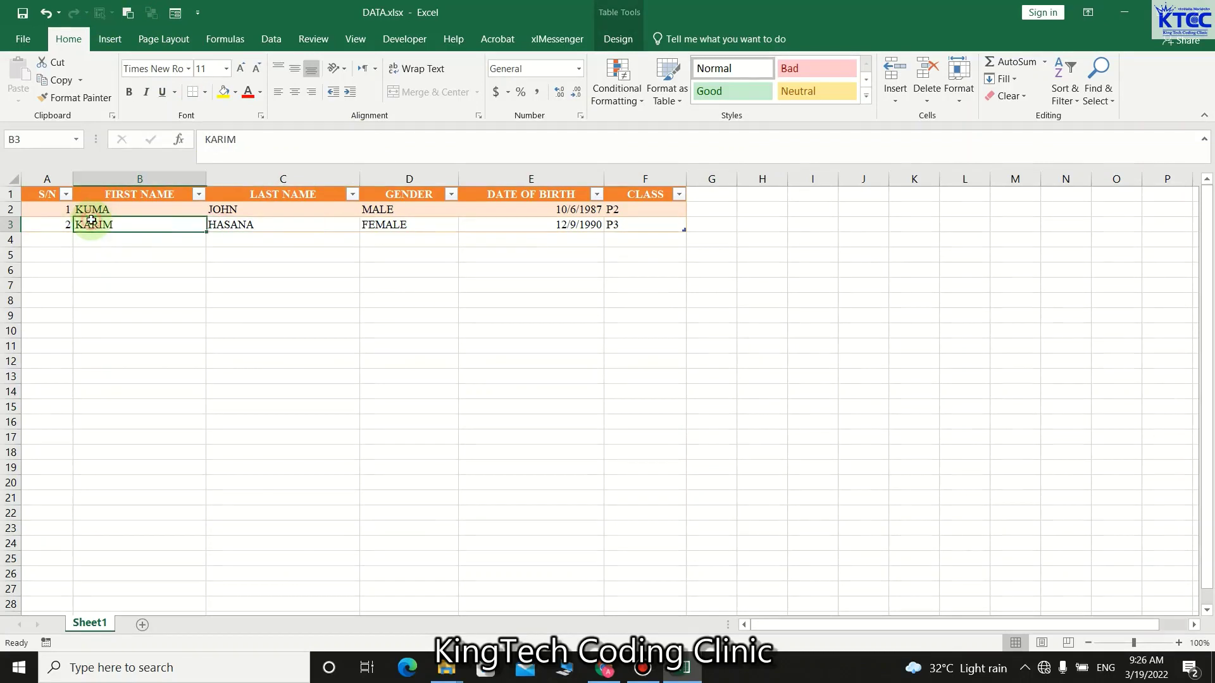
click(306, 217)
click(373, 213)
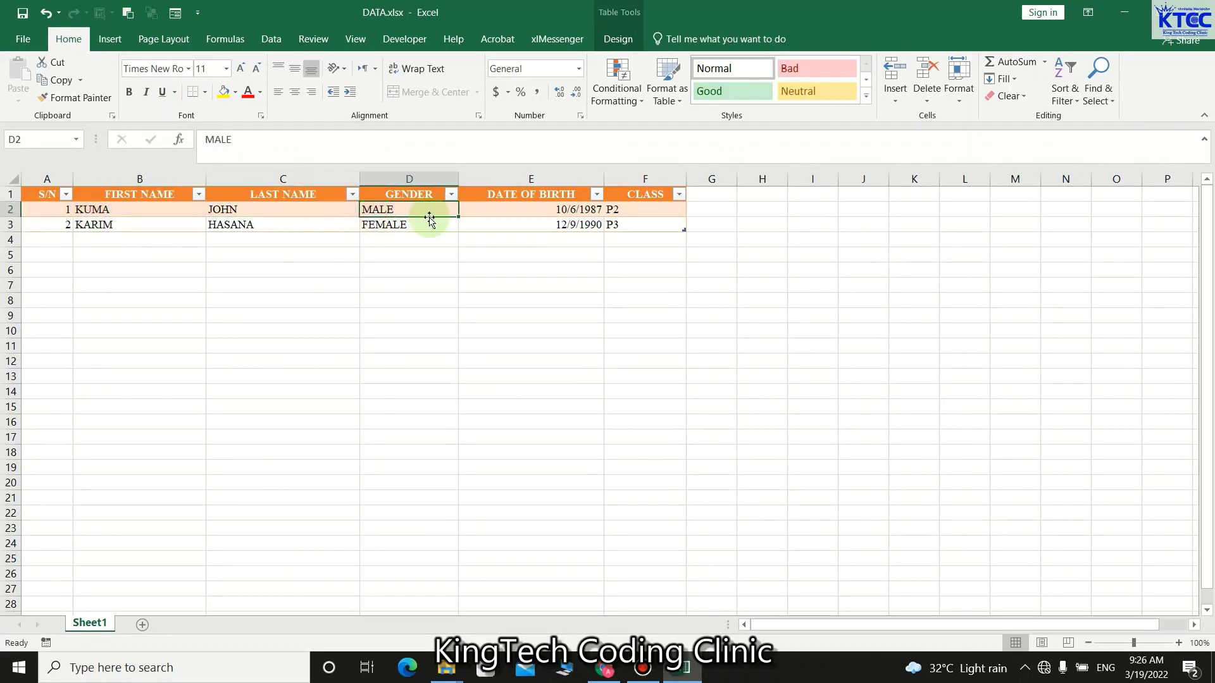
click(258, 223)
click(175, 12)
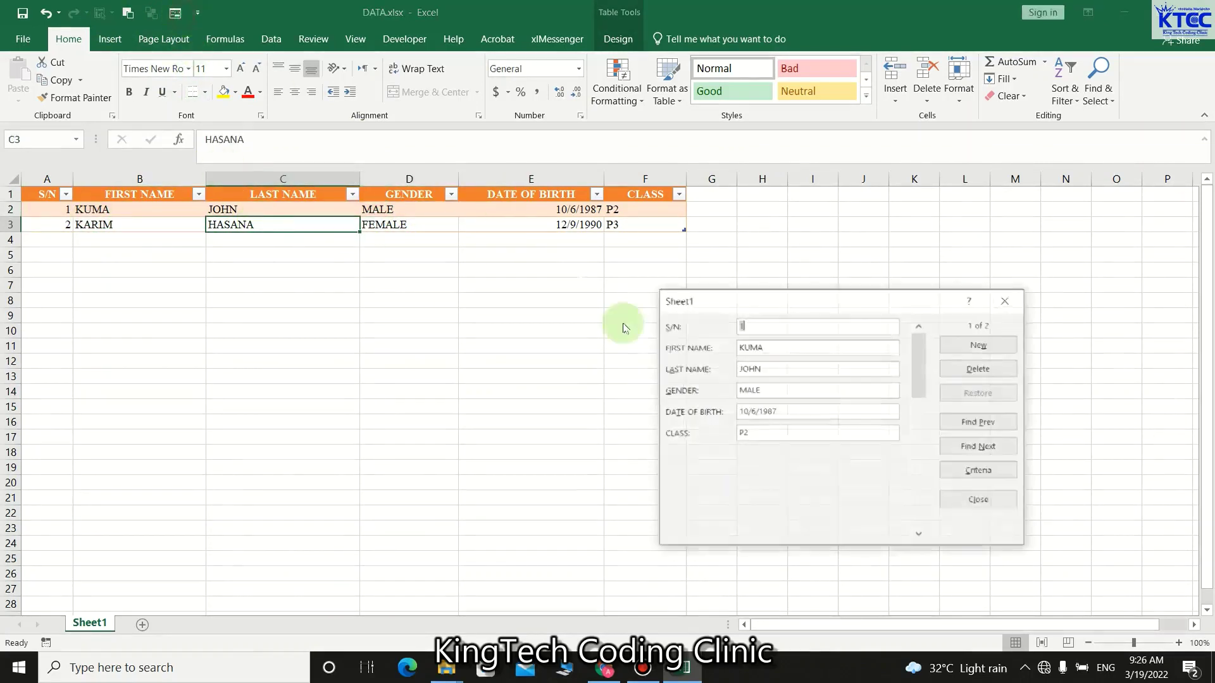
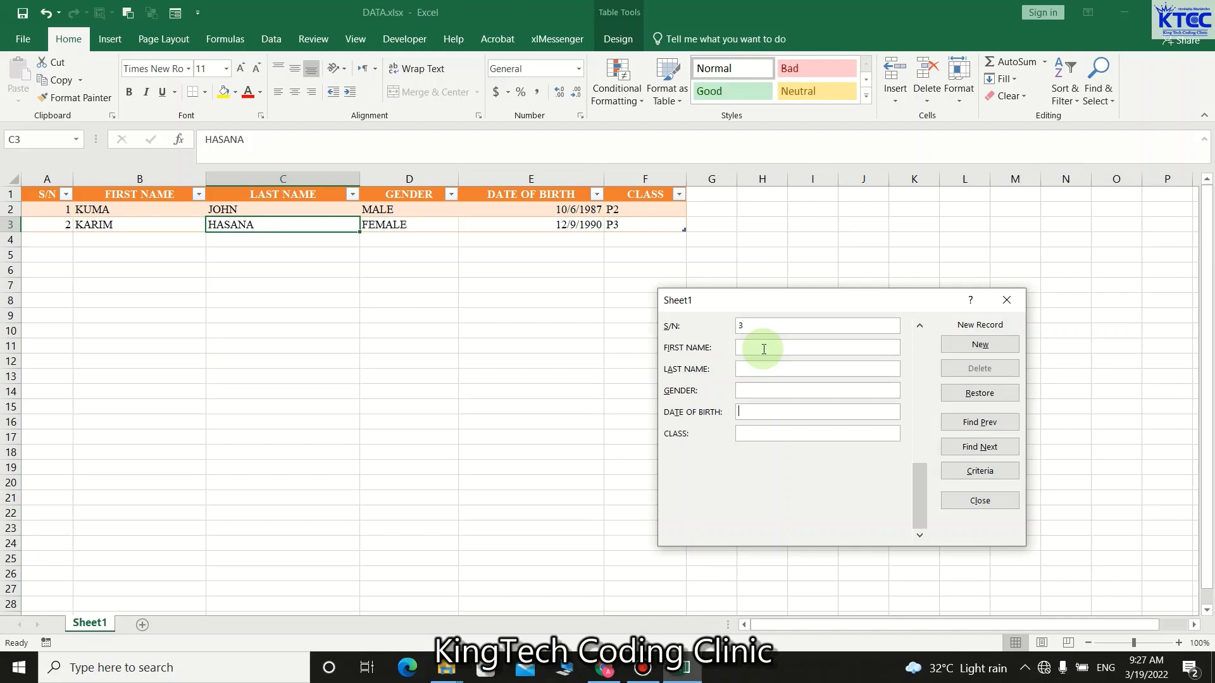
- Enter record 3 with the student's names, FEMALE gender and class P6, and add it
click(761, 348)
text(FEMALW)
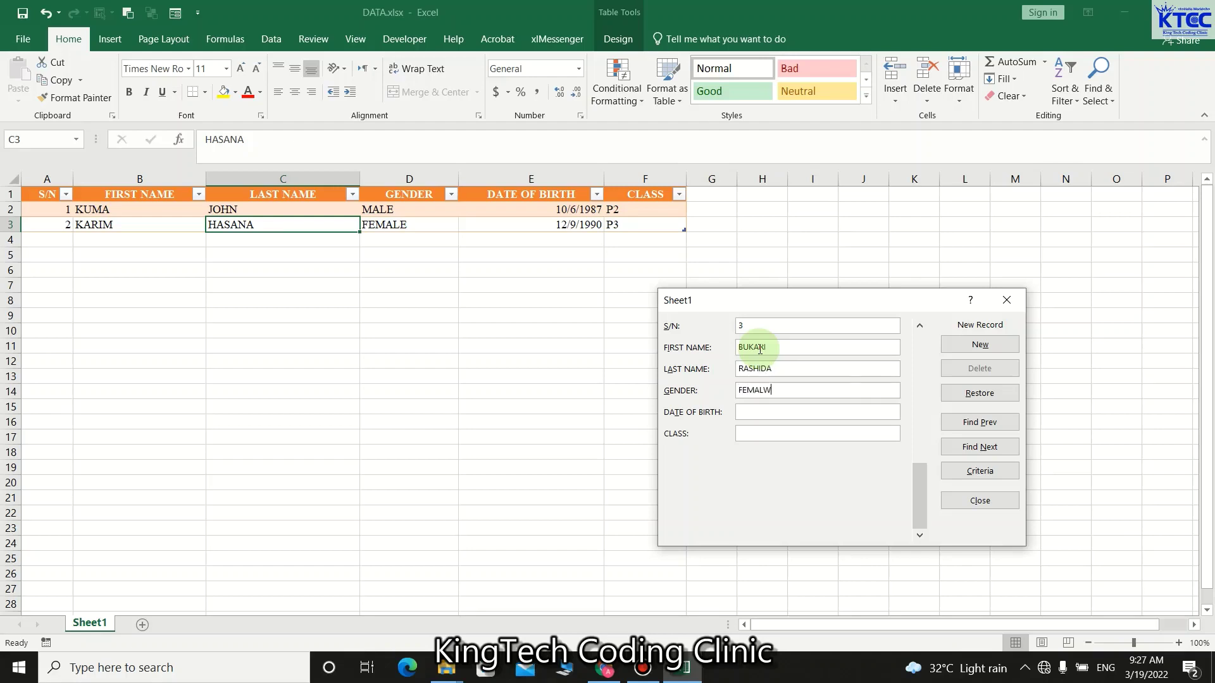
key(BackSpace)
text(E)
text(10/10)
text(2006)
text(P6)
click(980, 344)
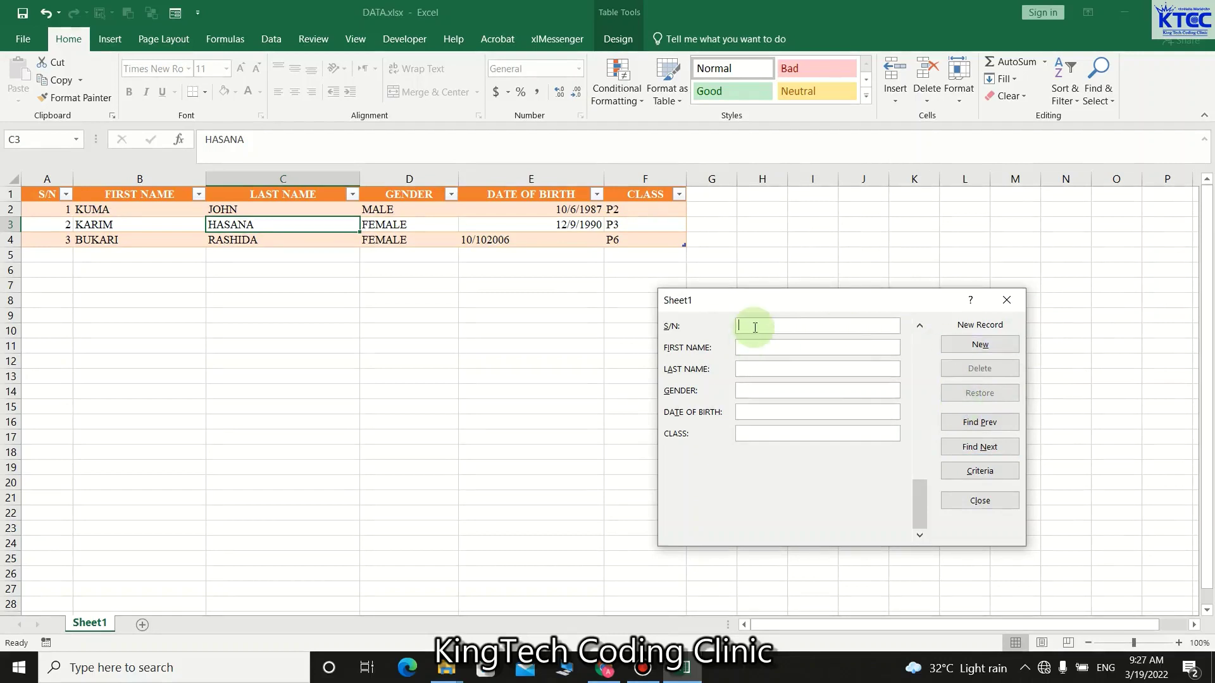
- Add record 4 with the student's names, birth date 12/12/2009 and class P5, then close the form
text(4)
click(767, 349)
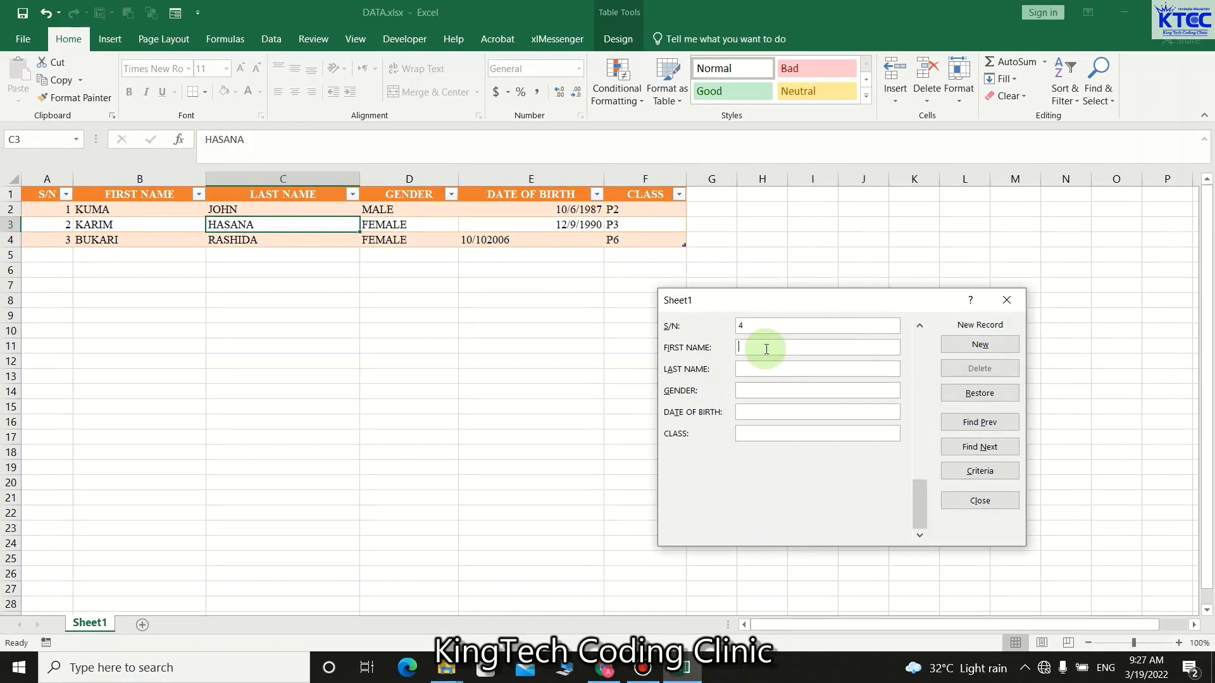
key(Tab)
text(MALE)
key(Tab)
text(12/12)
text(/)
text(2009)
text(P5)
click(980, 344)
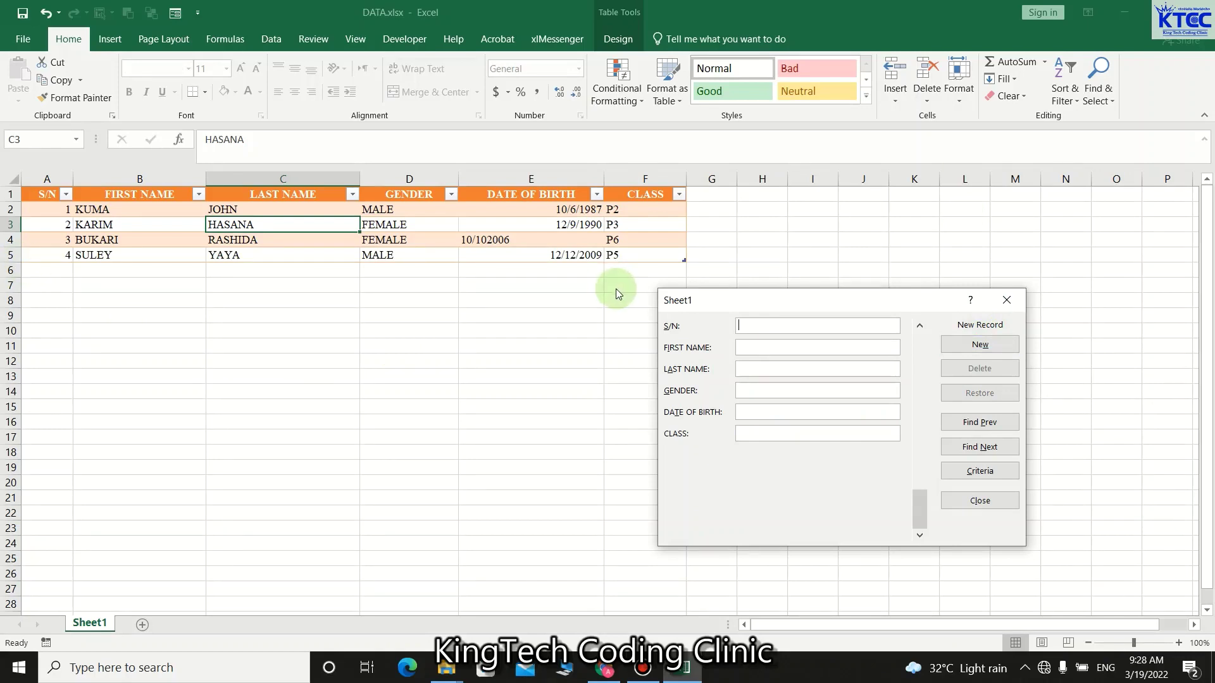
click(853, 325)
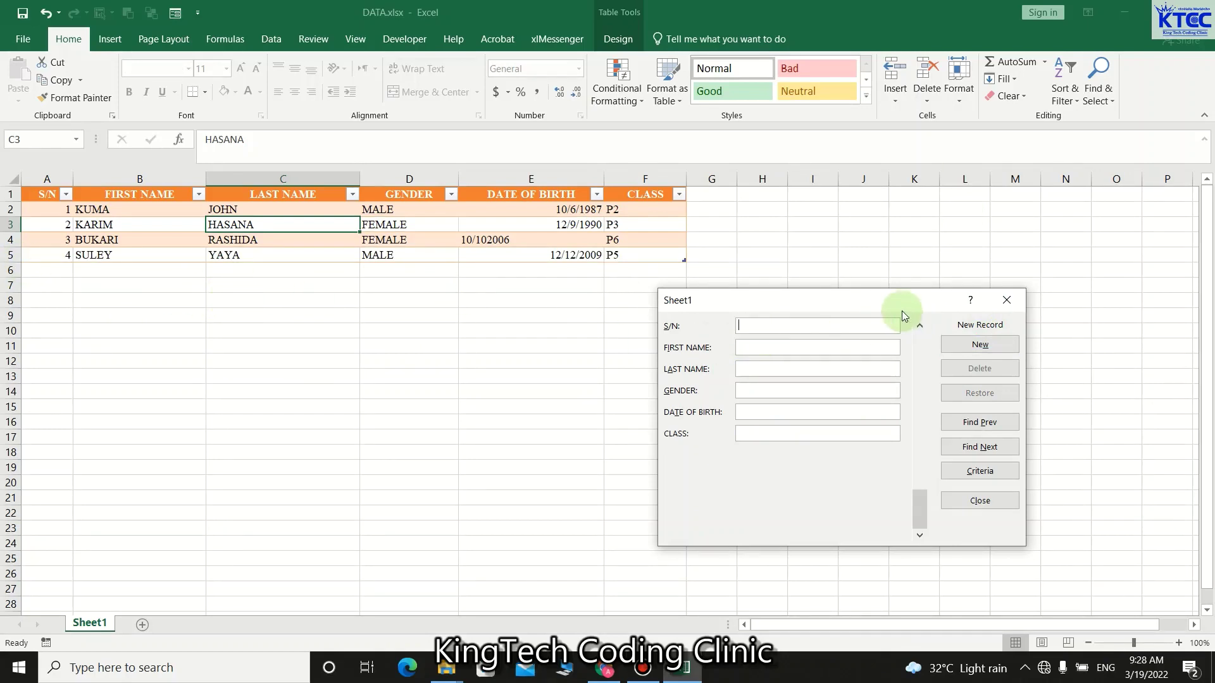
click(1014, 306)
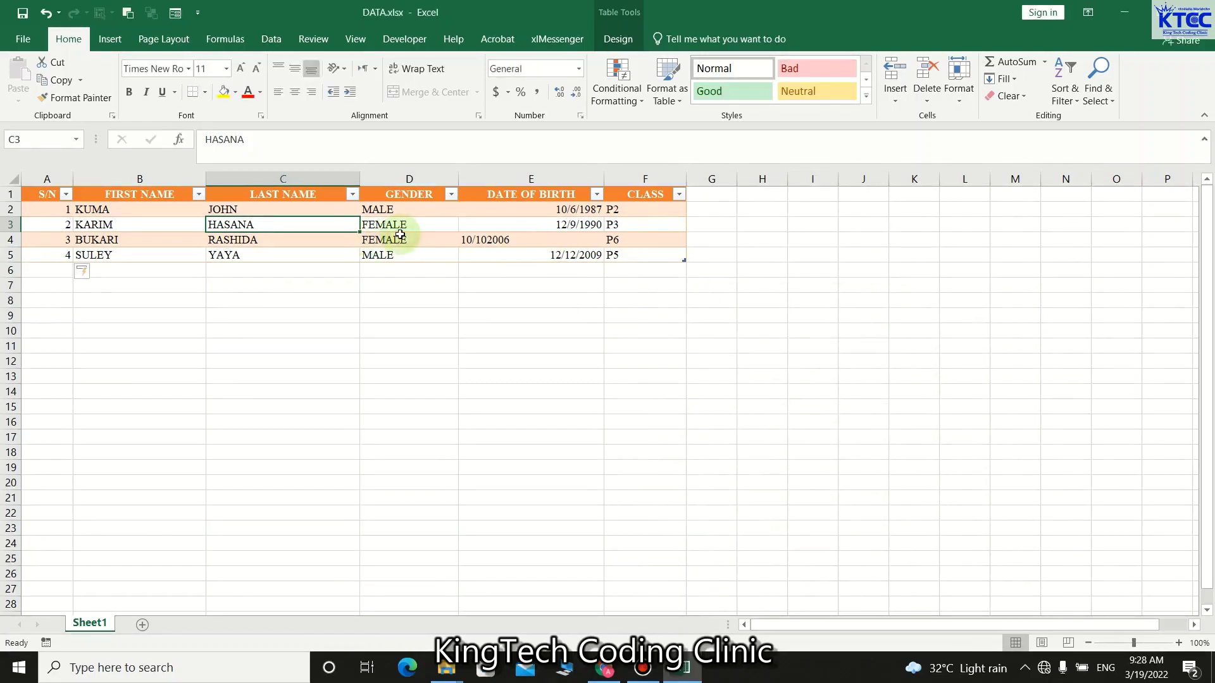
- Reopen the data form and browse the records back to student 1
click(455, 242)
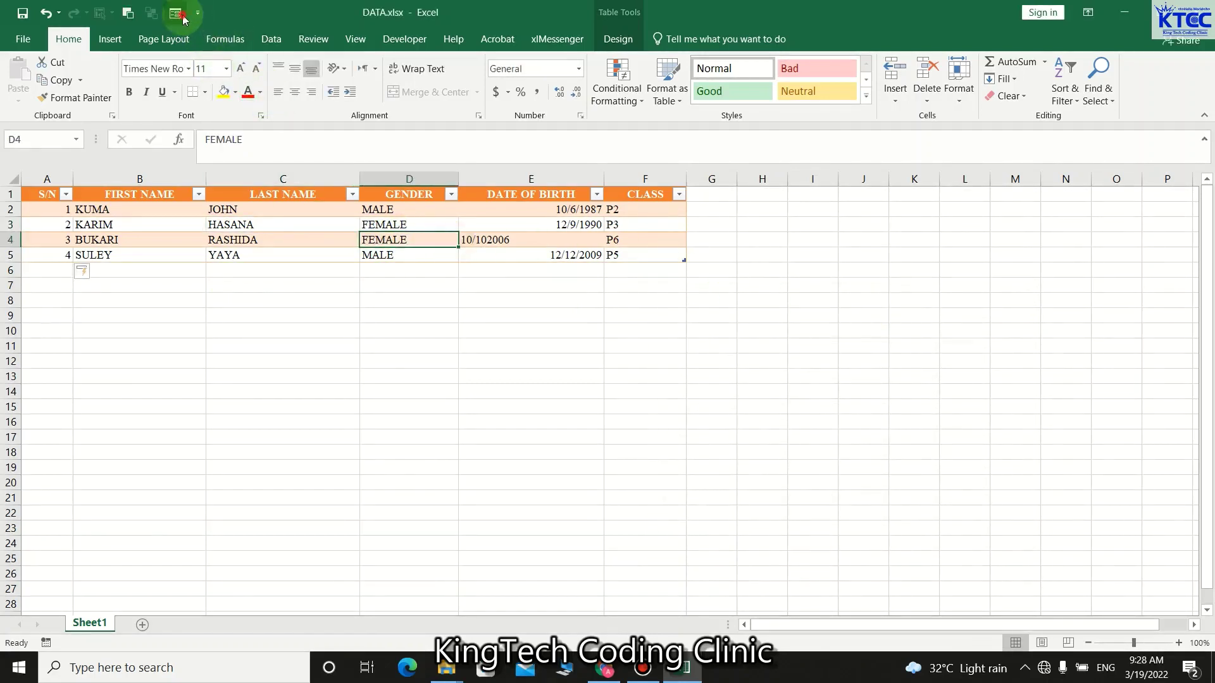
click(175, 12)
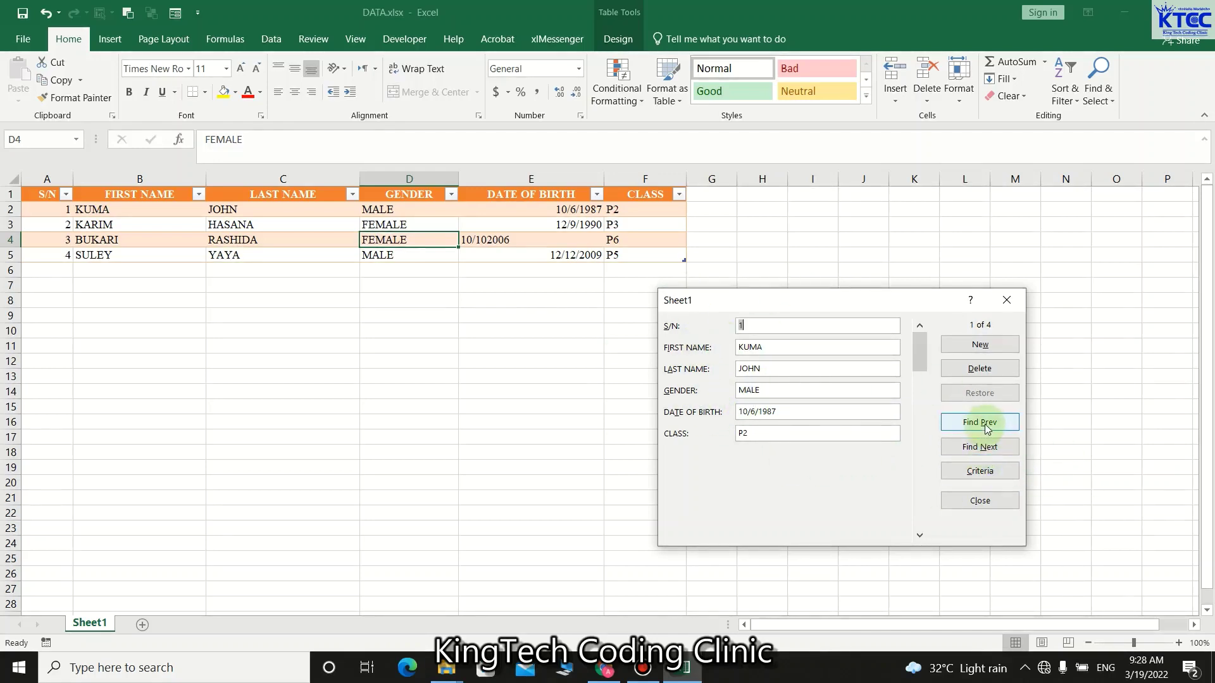
click(996, 448)
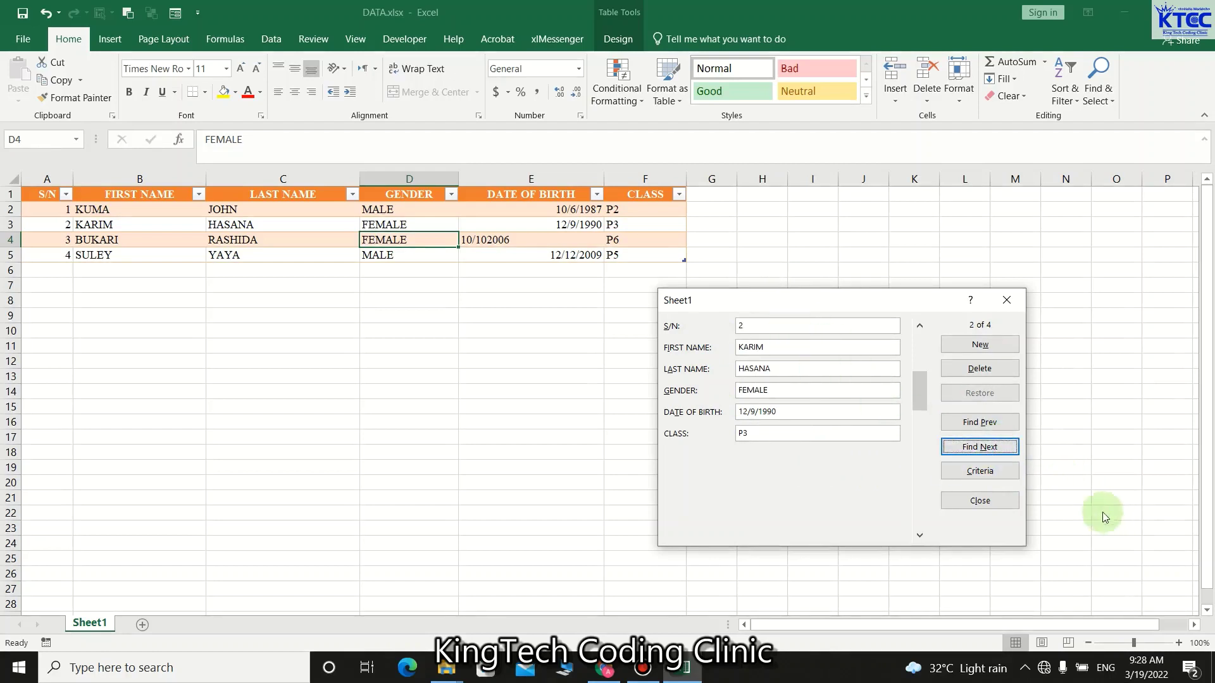
click(995, 457)
click(1010, 448)
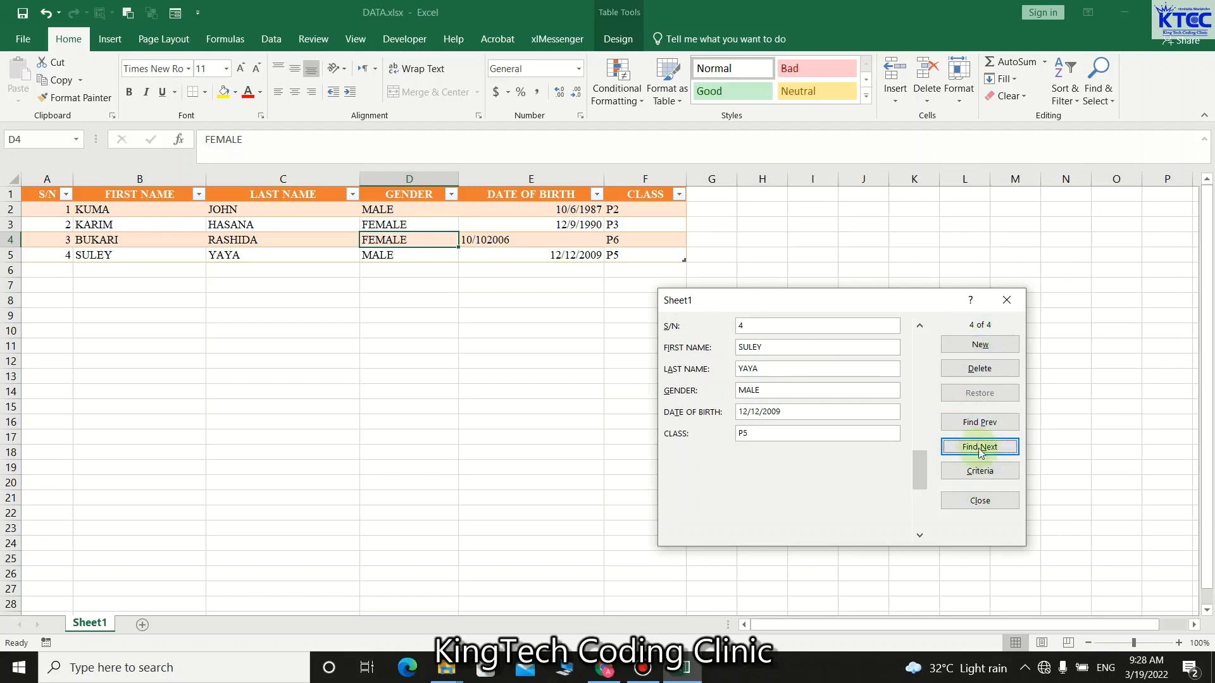
click(980, 424)
click(981, 426)
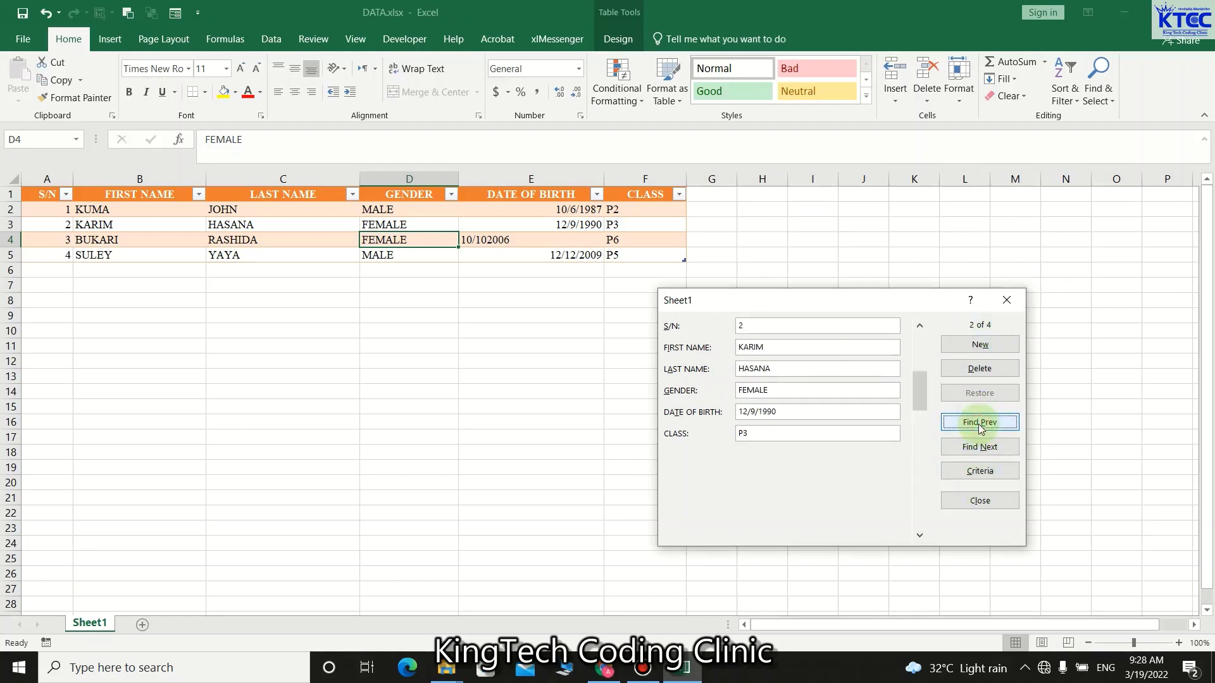
click(981, 425)
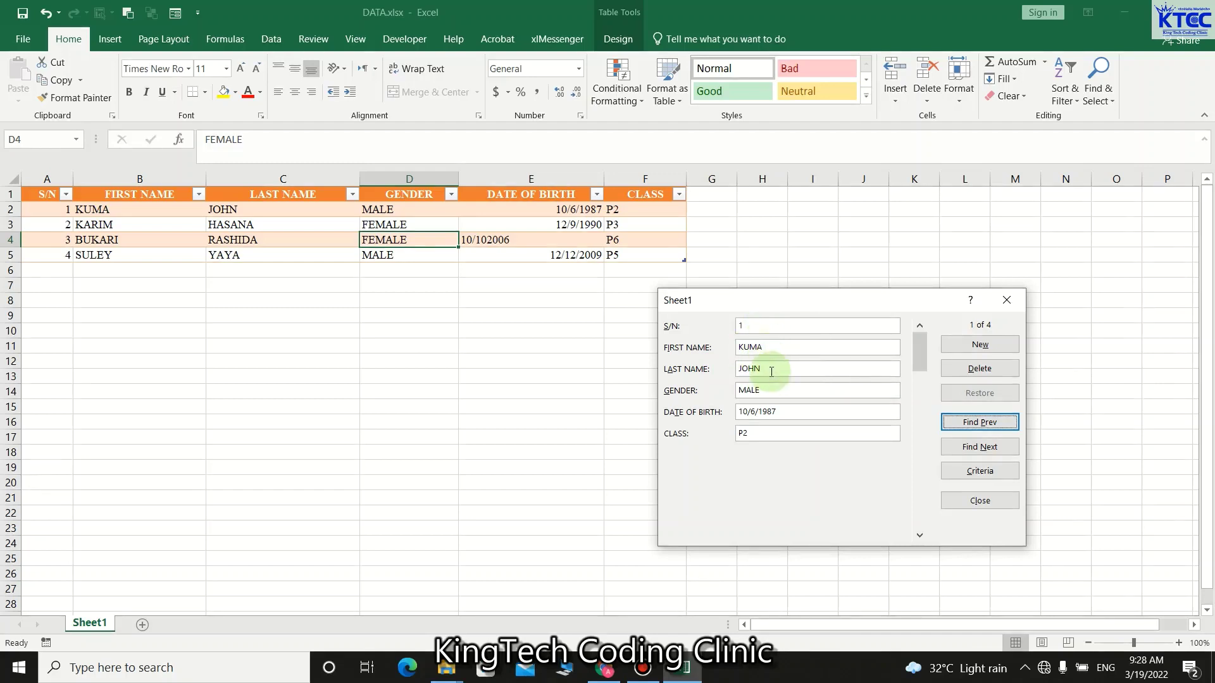
- Append 'SON' to student 1's last name, save the change, and close the form
click(771, 372)
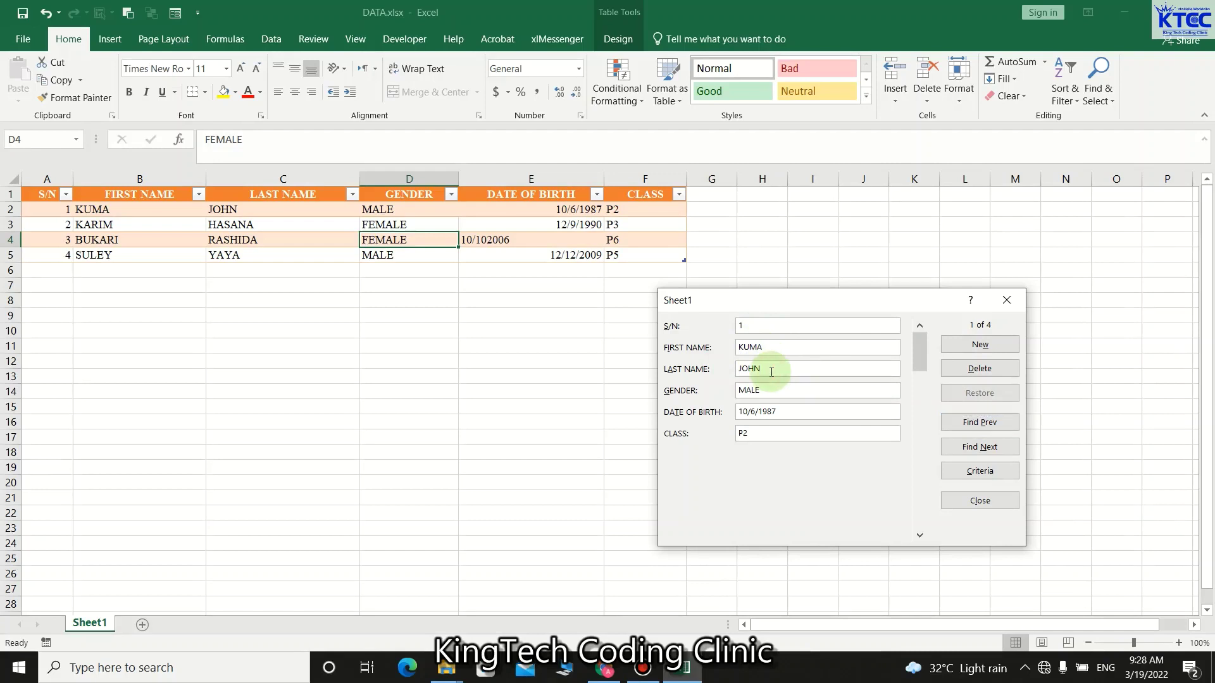
text(SON)
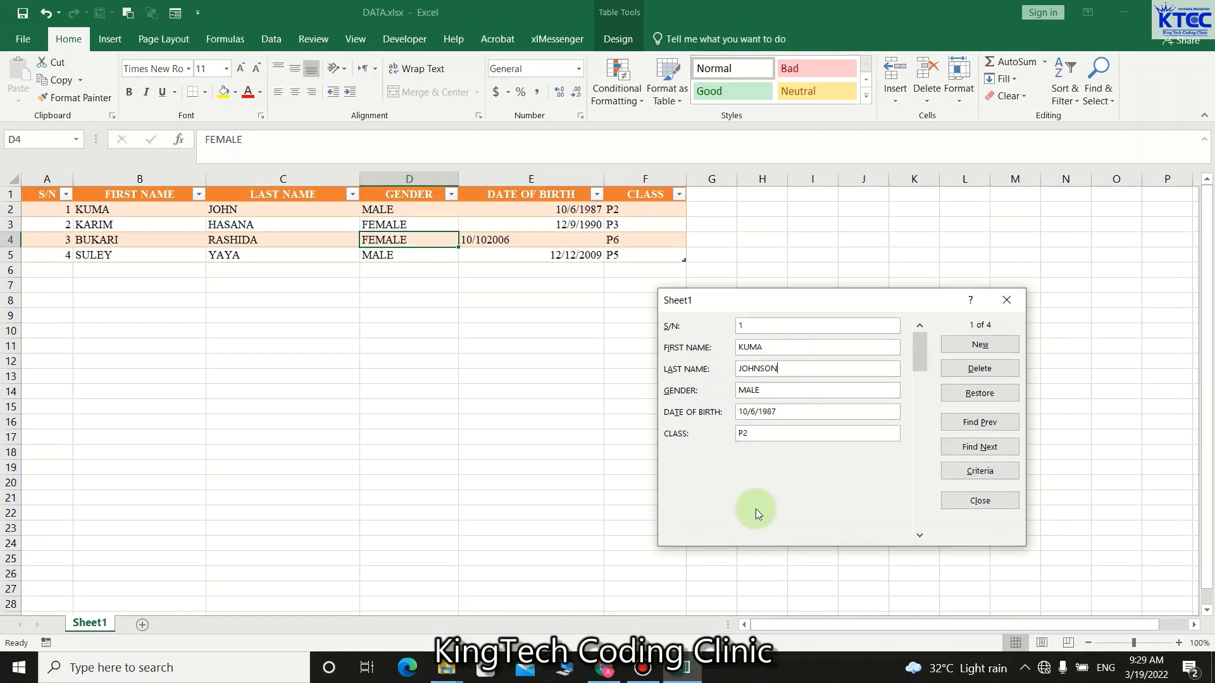
key(Return)
click(320, 291)
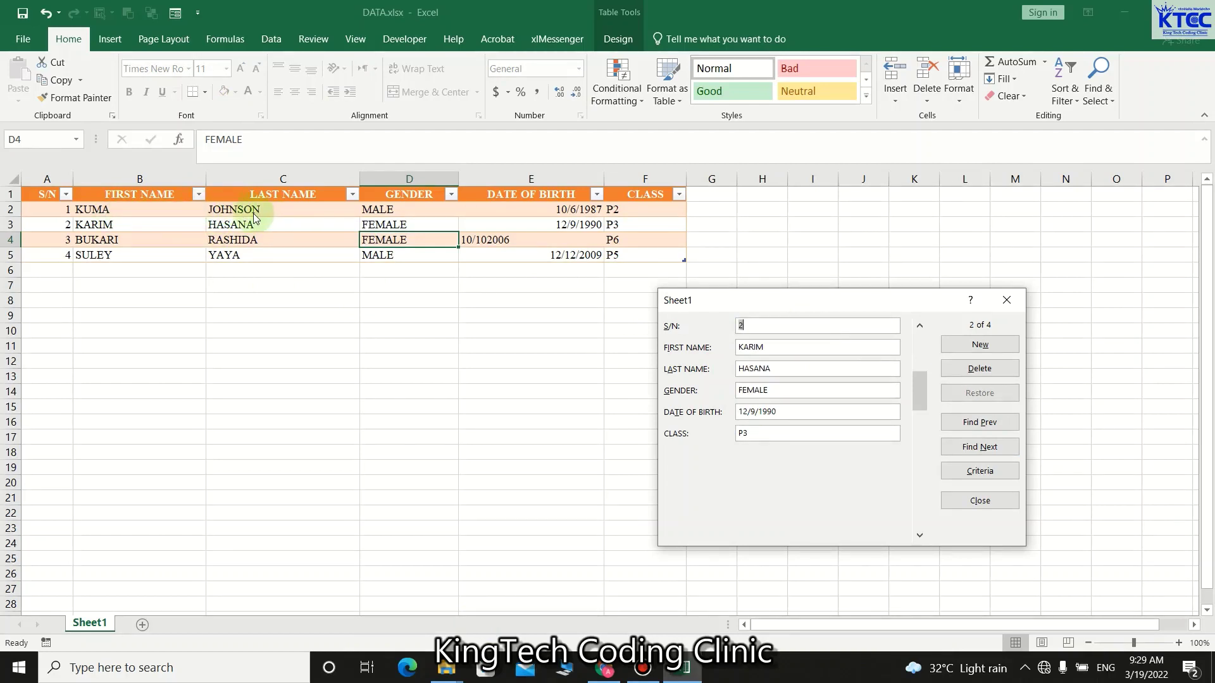
click(1007, 300)
click(312, 226)
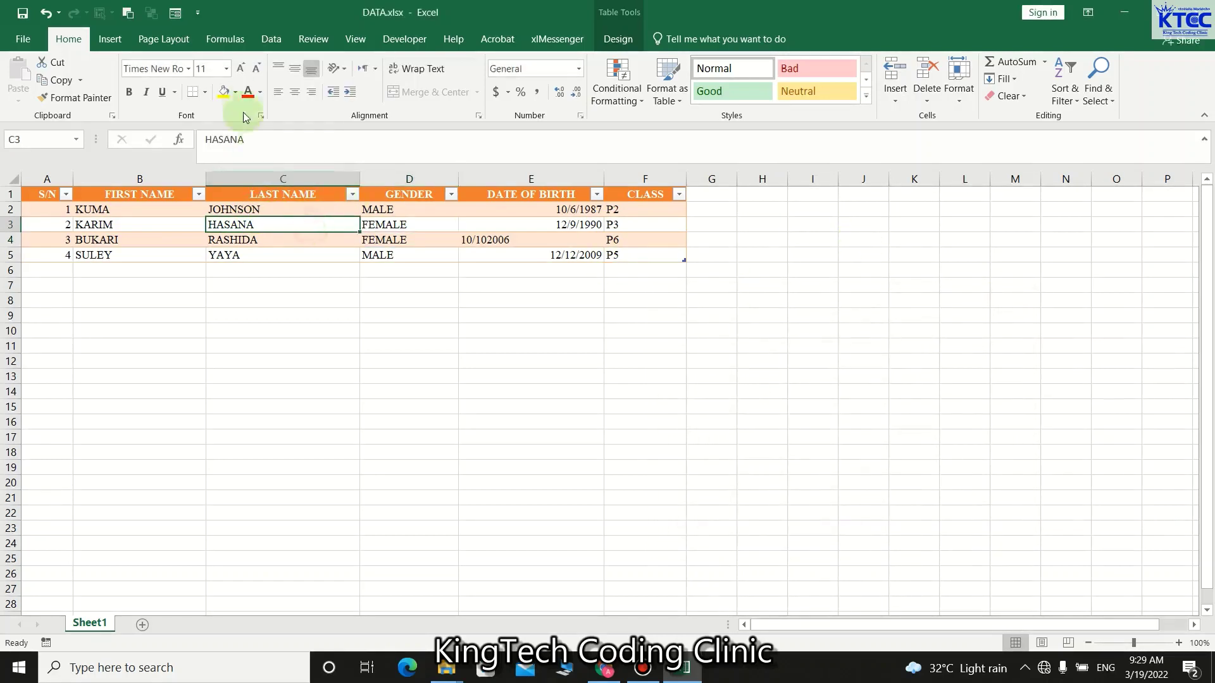
click(175, 13)
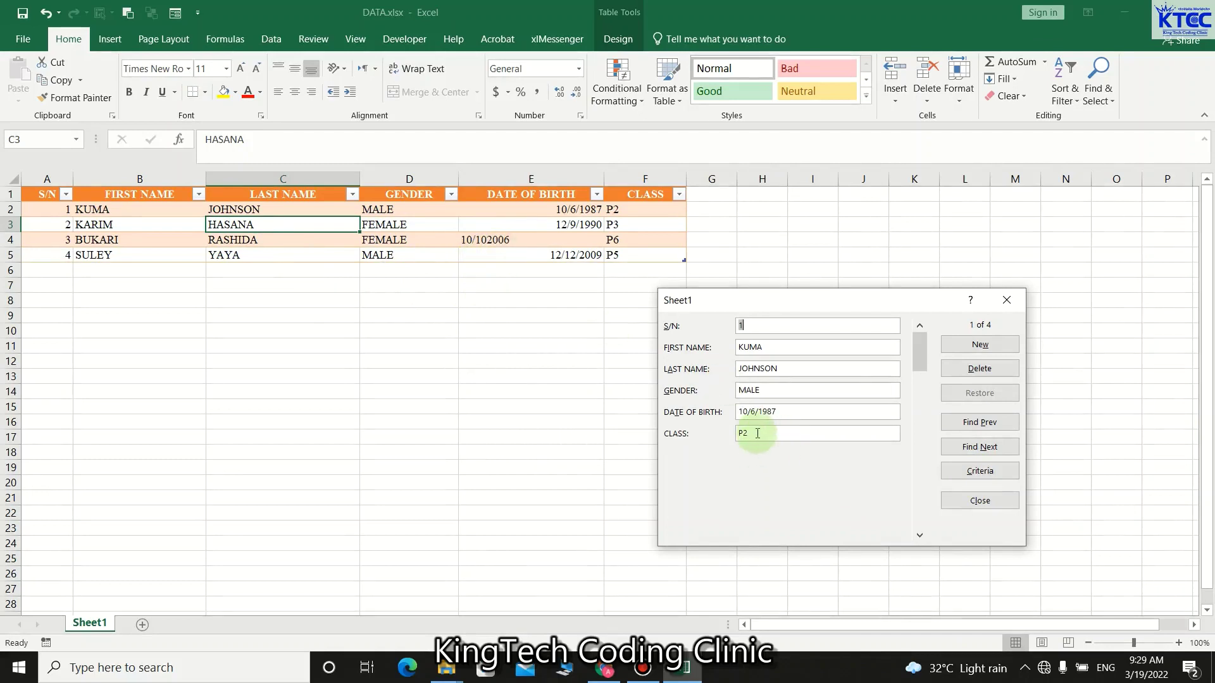
click(1000, 475)
click(783, 437)
text(P2)
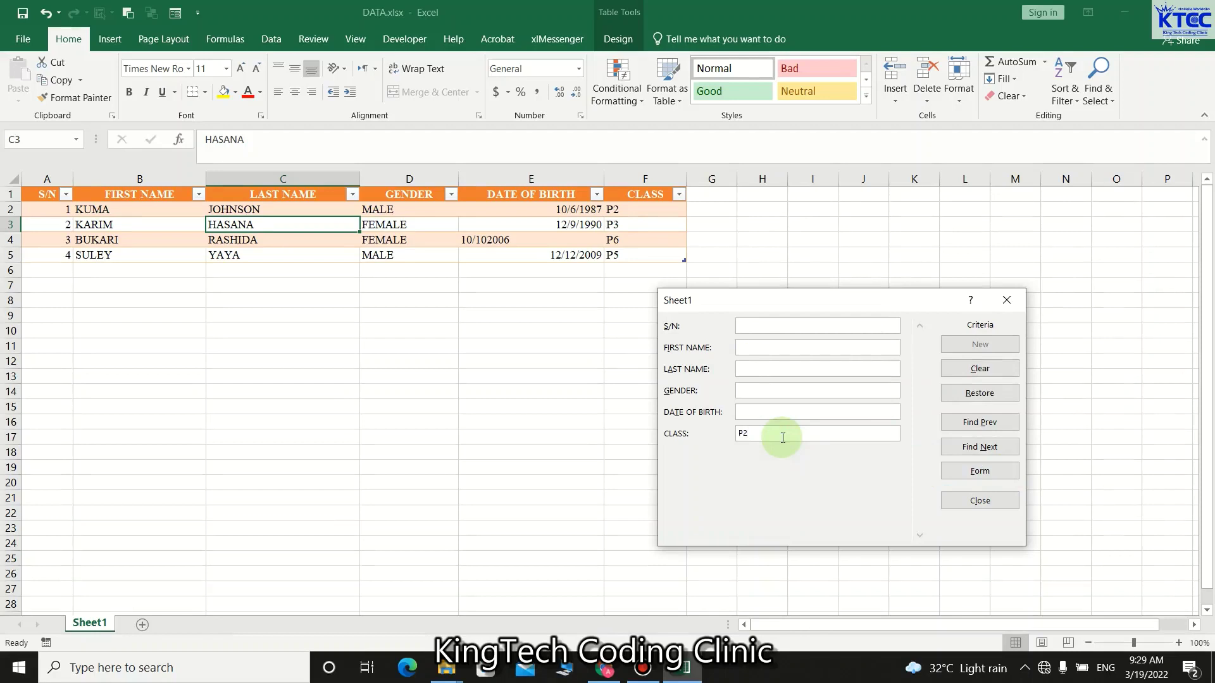
key(Return)
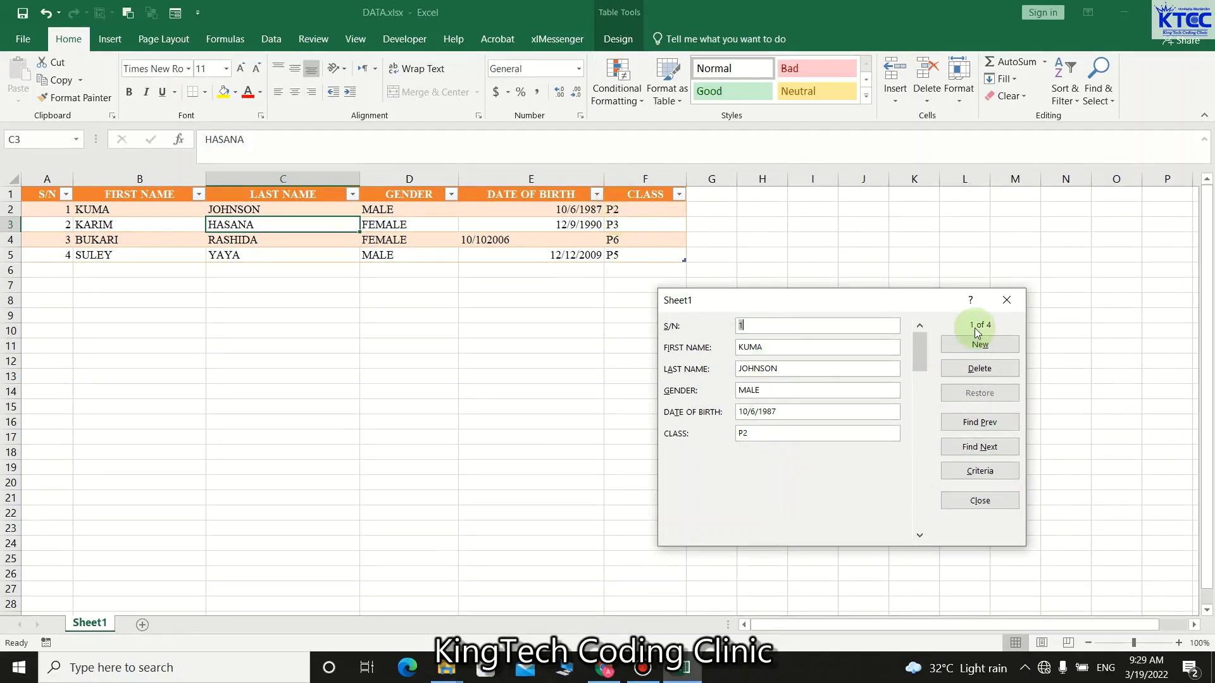
click(985, 446)
click(985, 422)
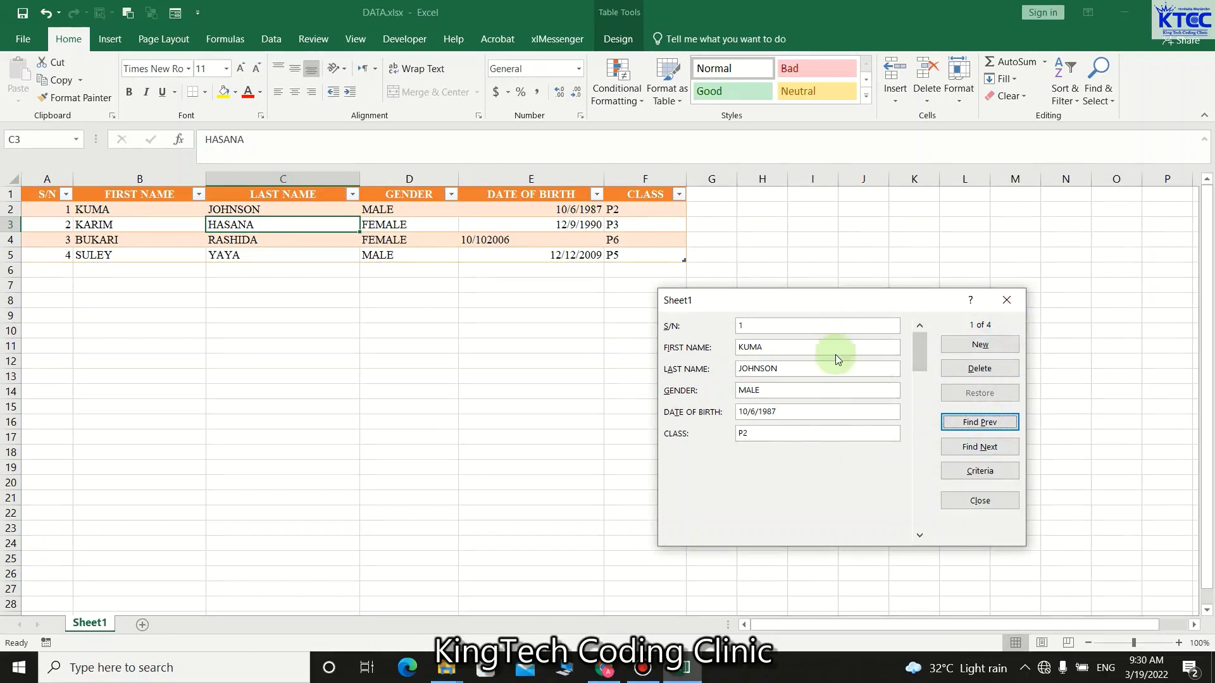
- Reopen the data form and search with Gender criteria MALE
click(1007, 300)
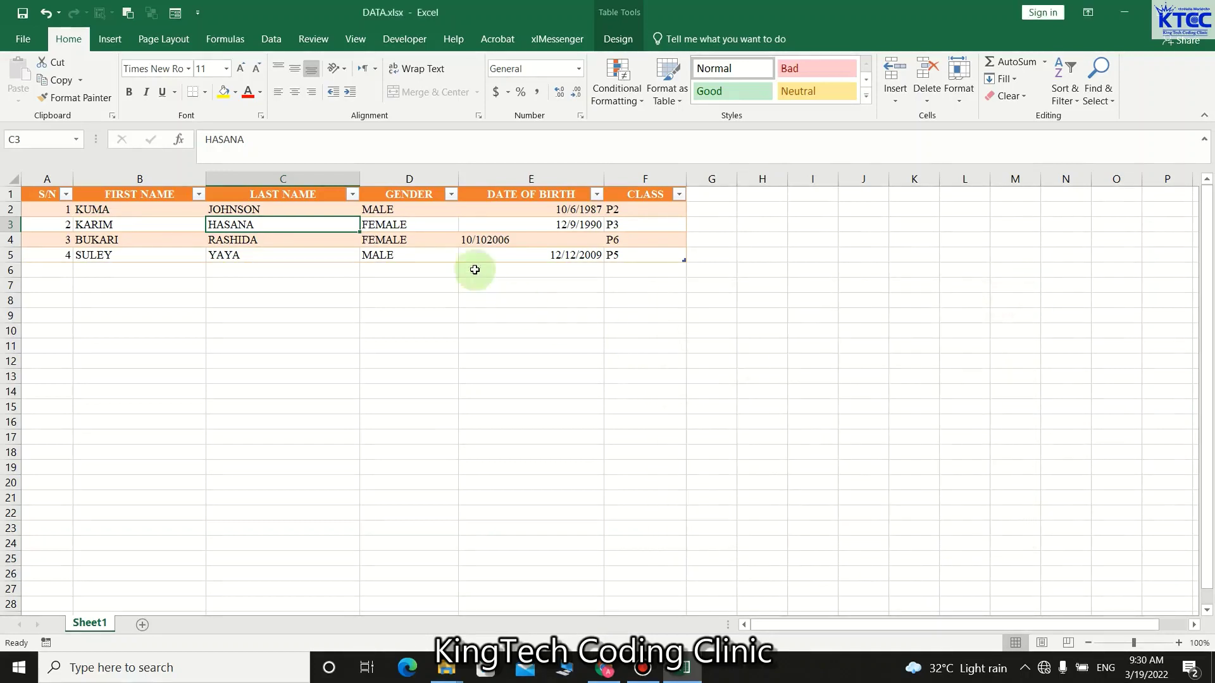
click(453, 232)
click(176, 13)
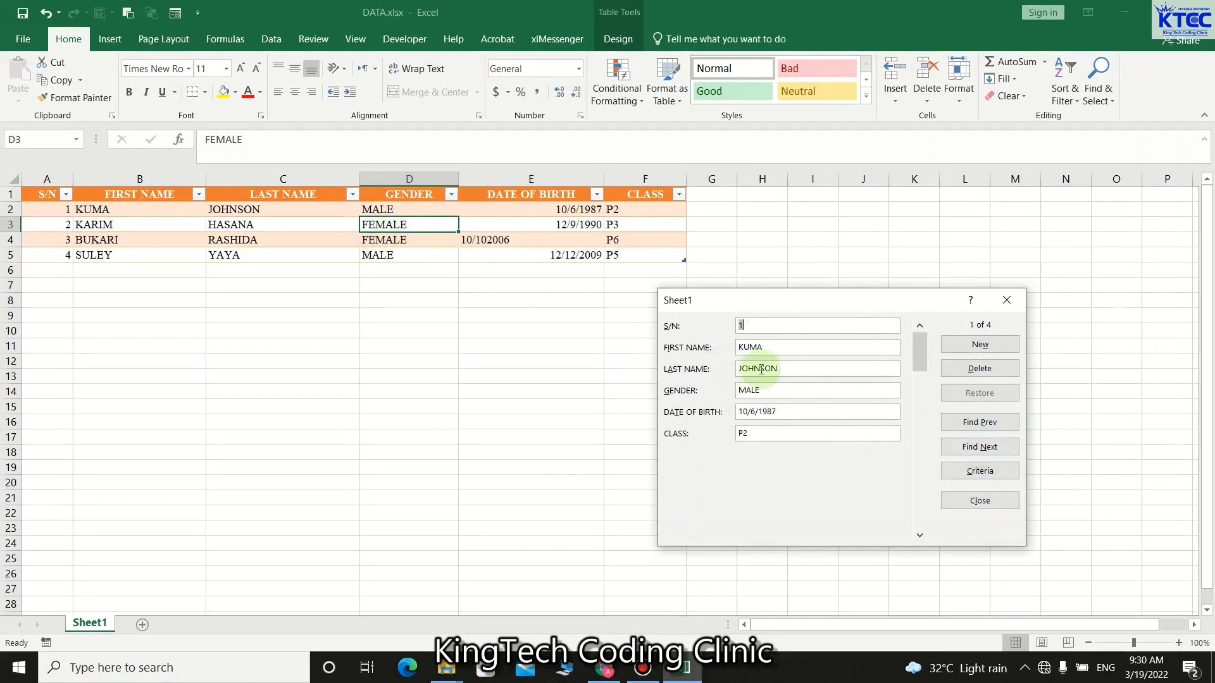
click(980, 472)
click(773, 386)
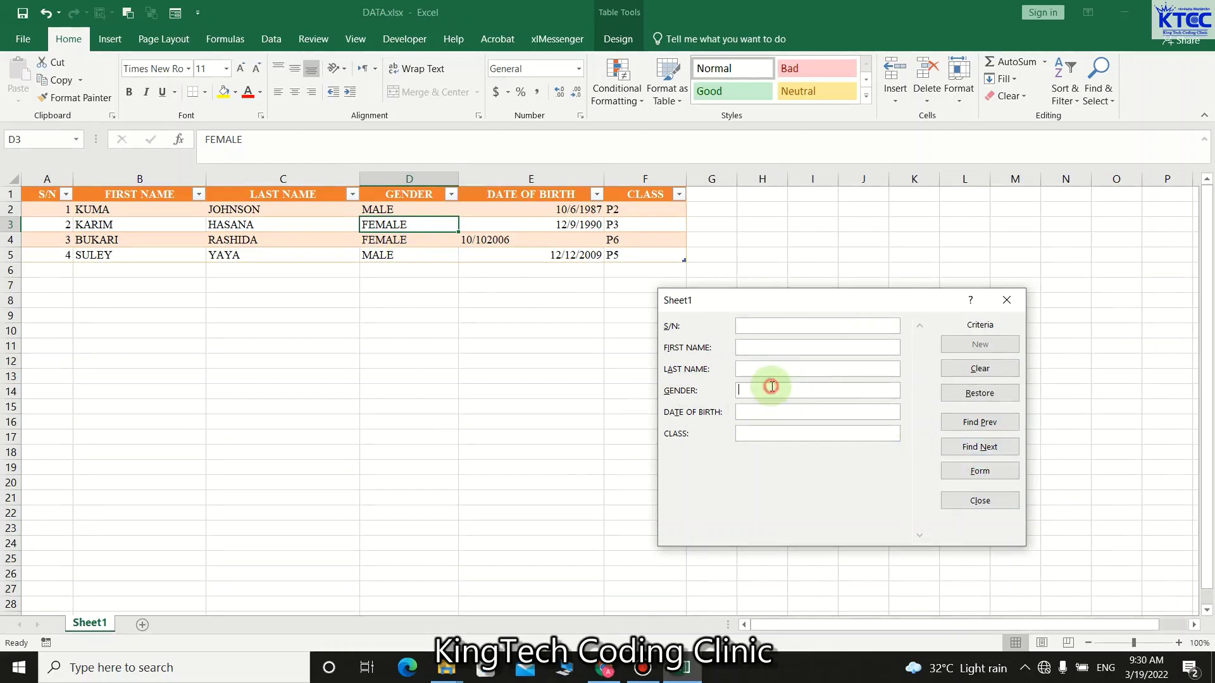
text(MALE)
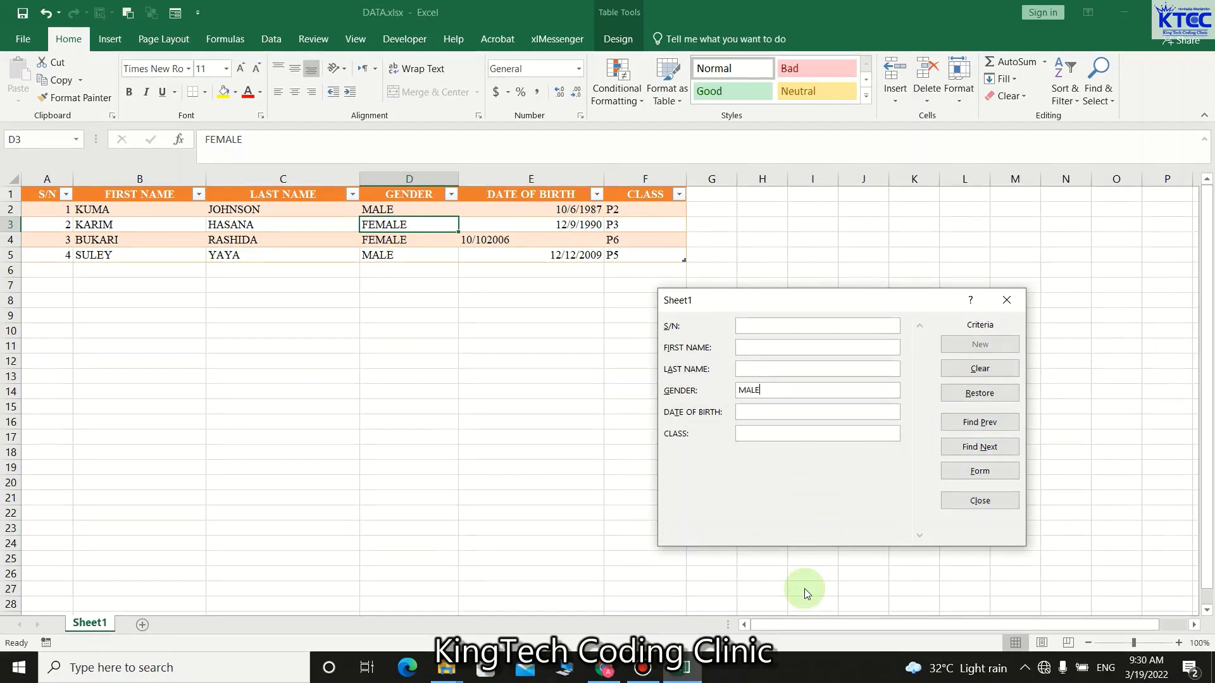
key(Return)
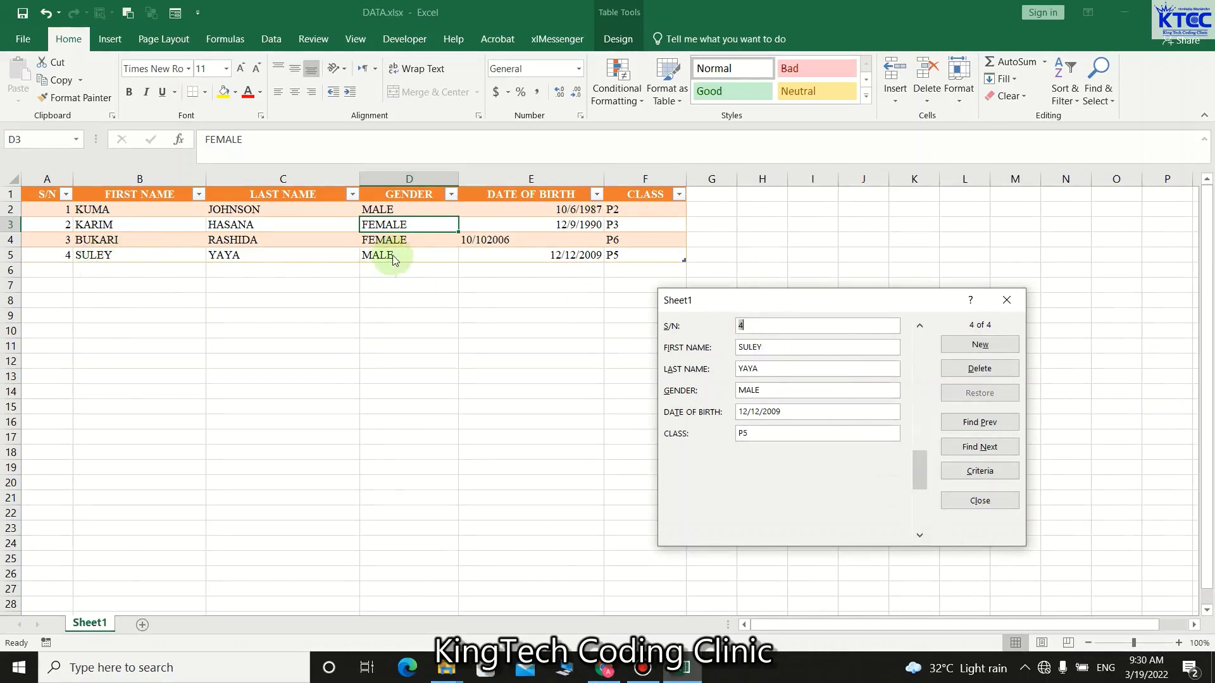
- Step back and forth through the MALE matches, then close the form
click(980, 448)
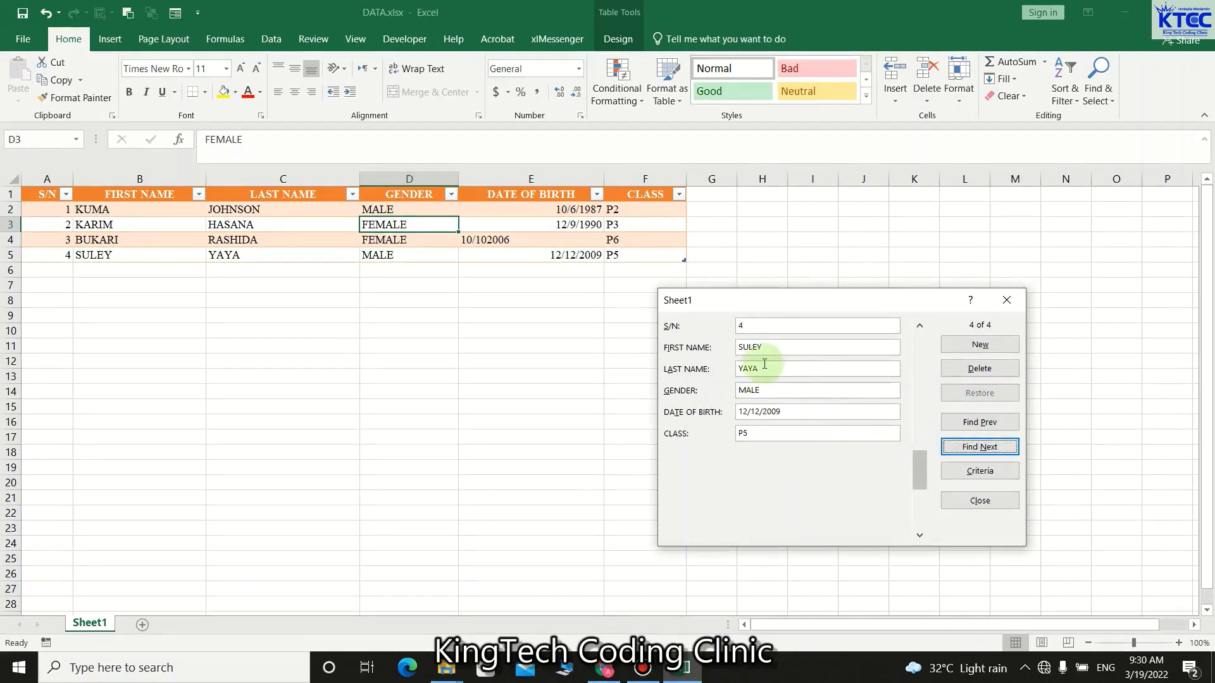
click(973, 423)
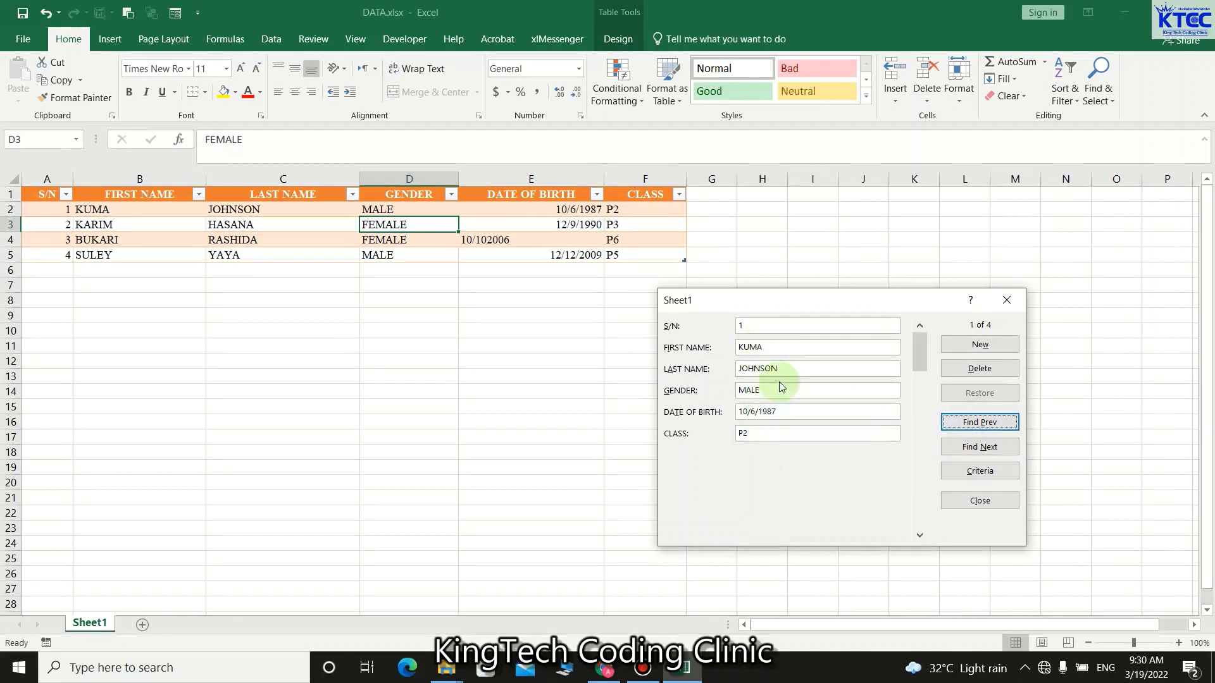
click(953, 423)
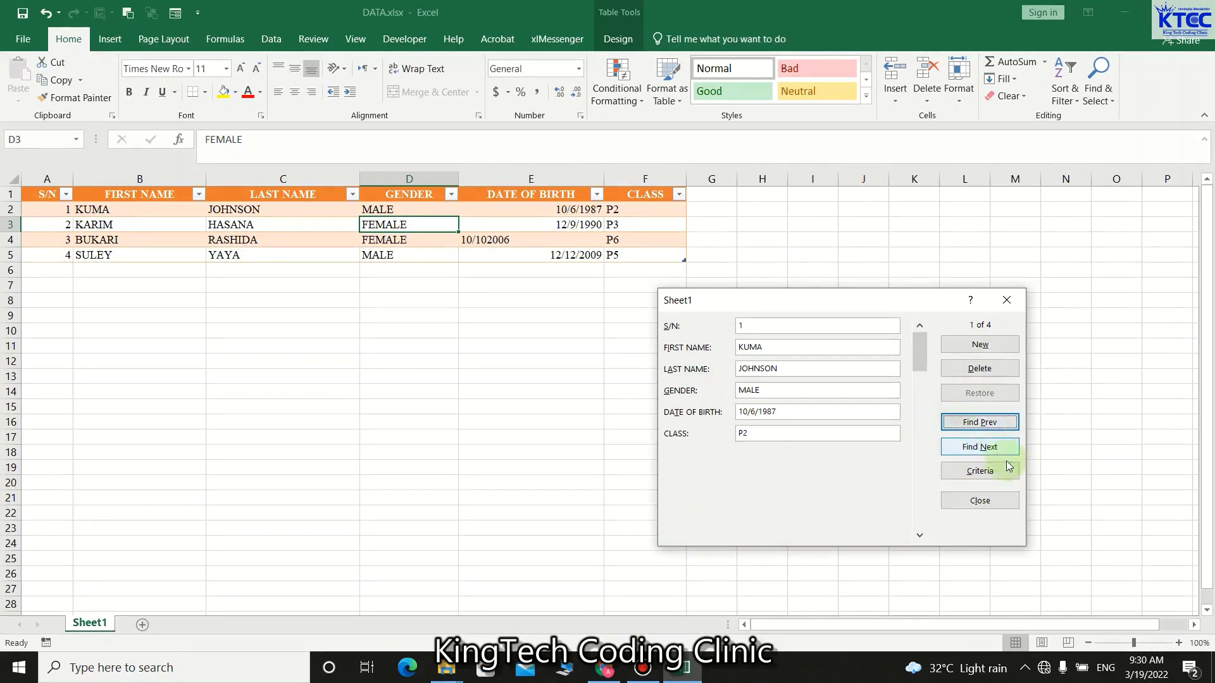
click(984, 449)
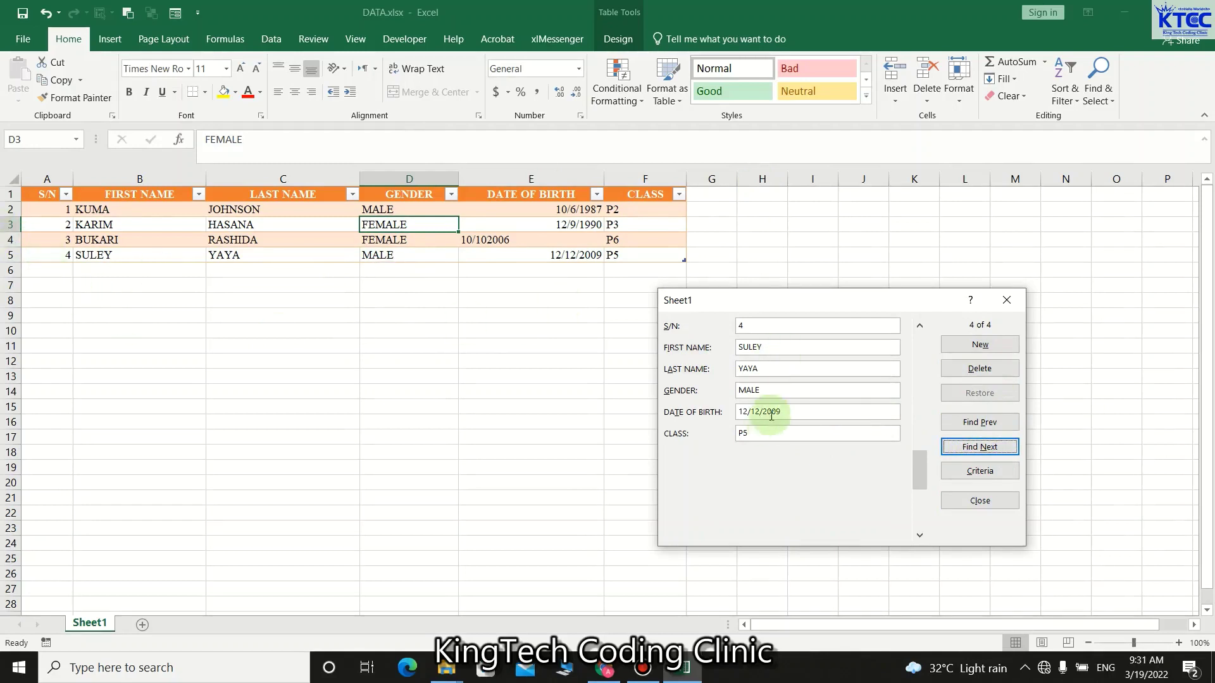
click(1007, 300)
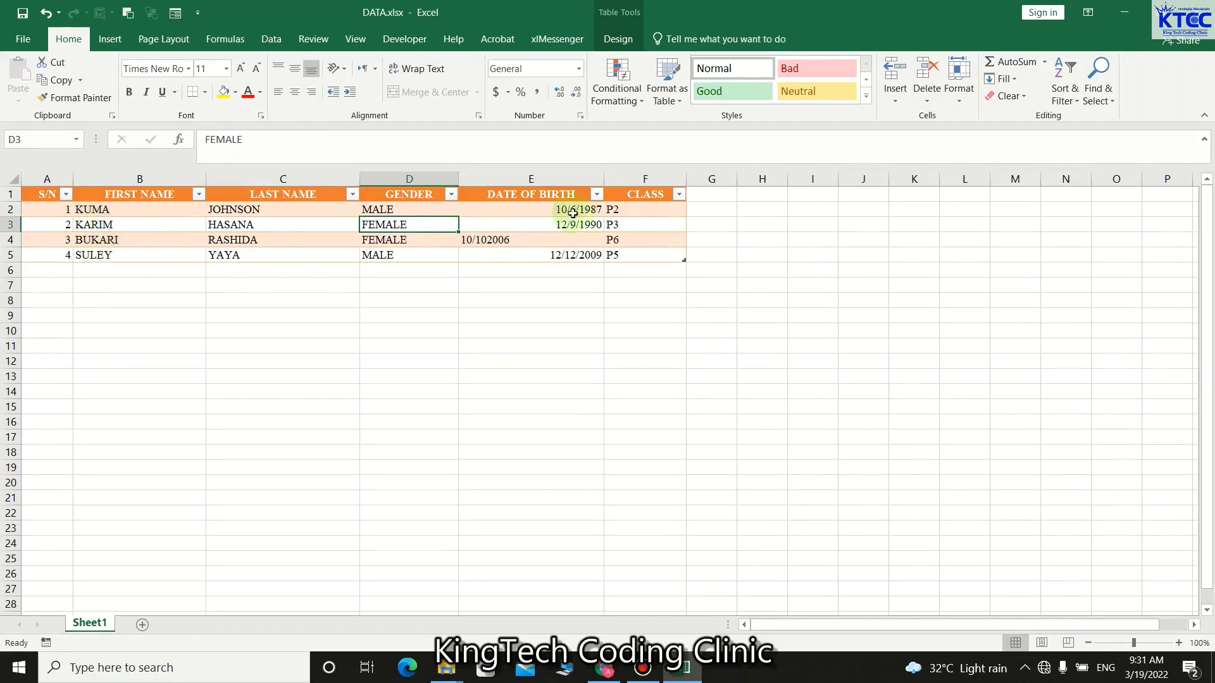
- Delete student record 1 through the data form, confirm with OK, and close it
click(177, 14)
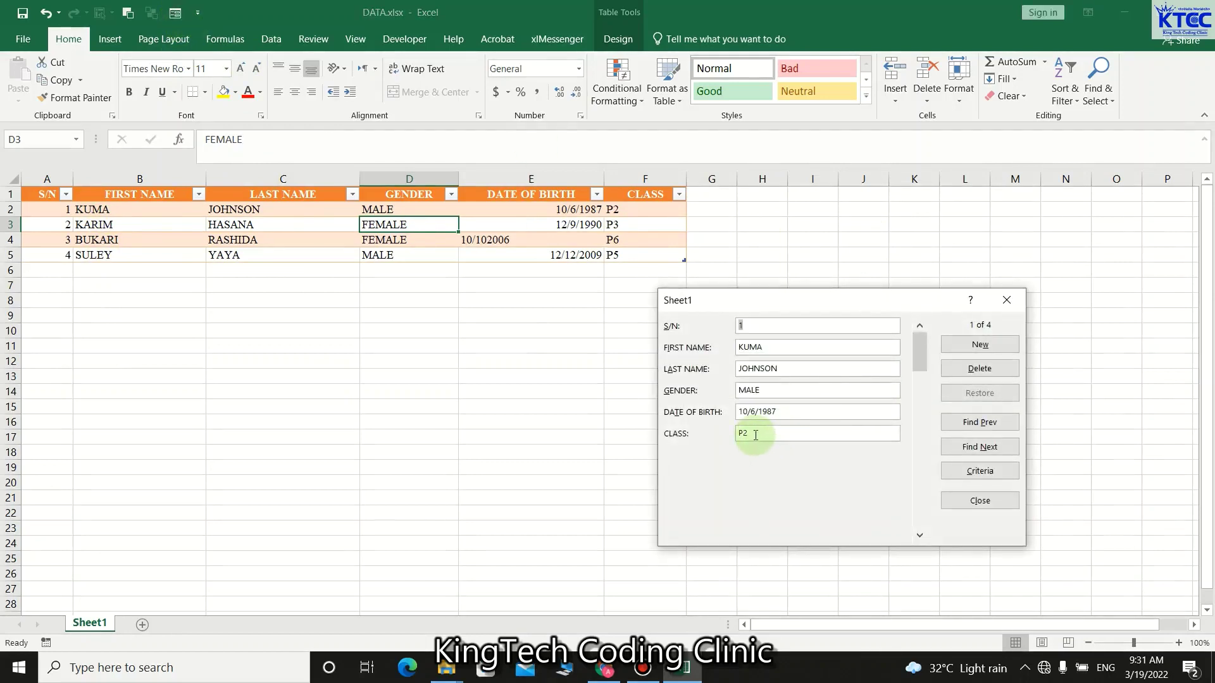
click(982, 370)
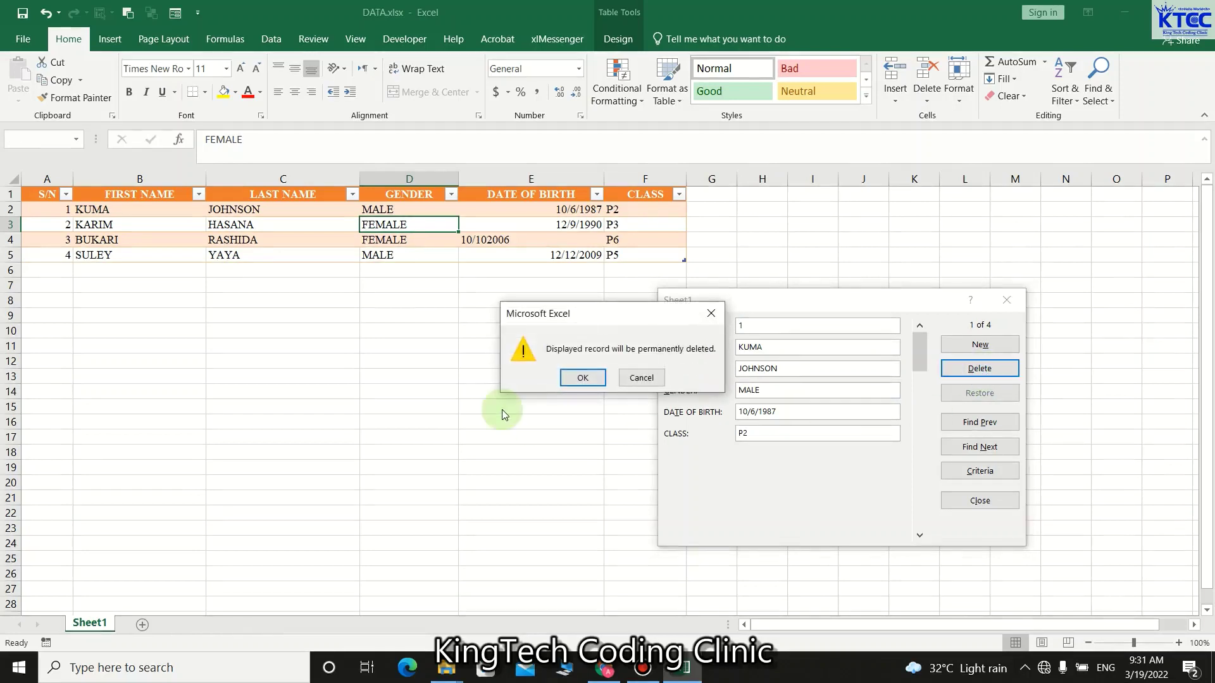
click(588, 377)
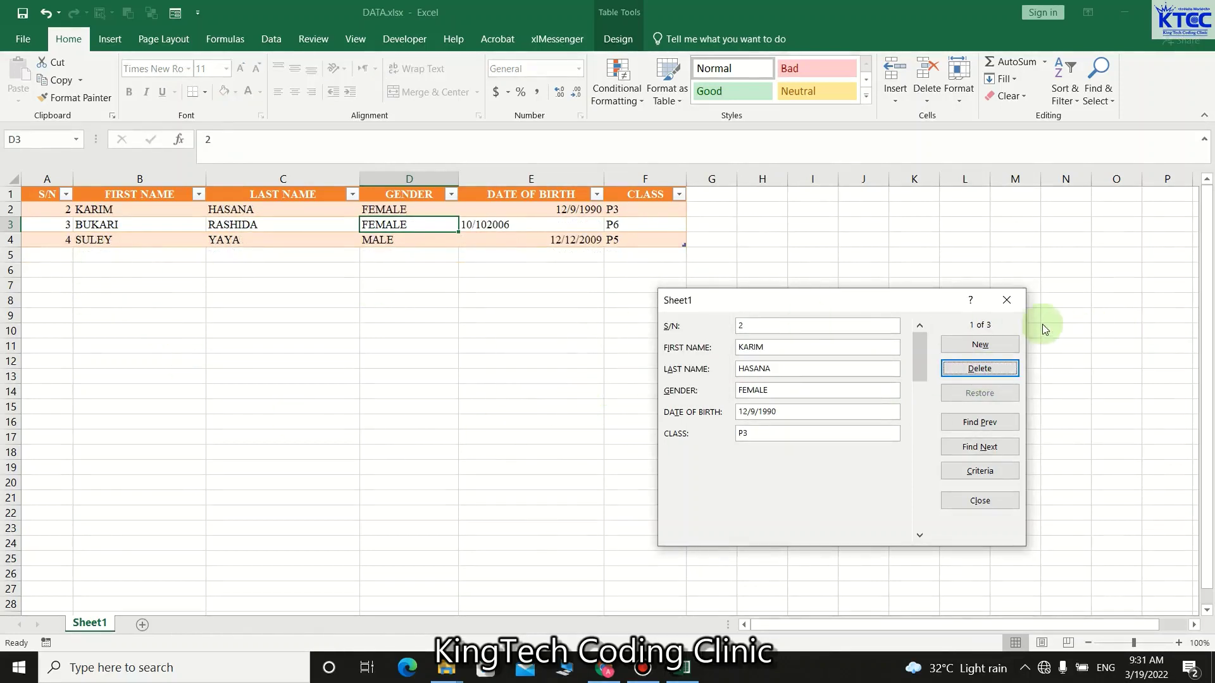
click(1005, 302)
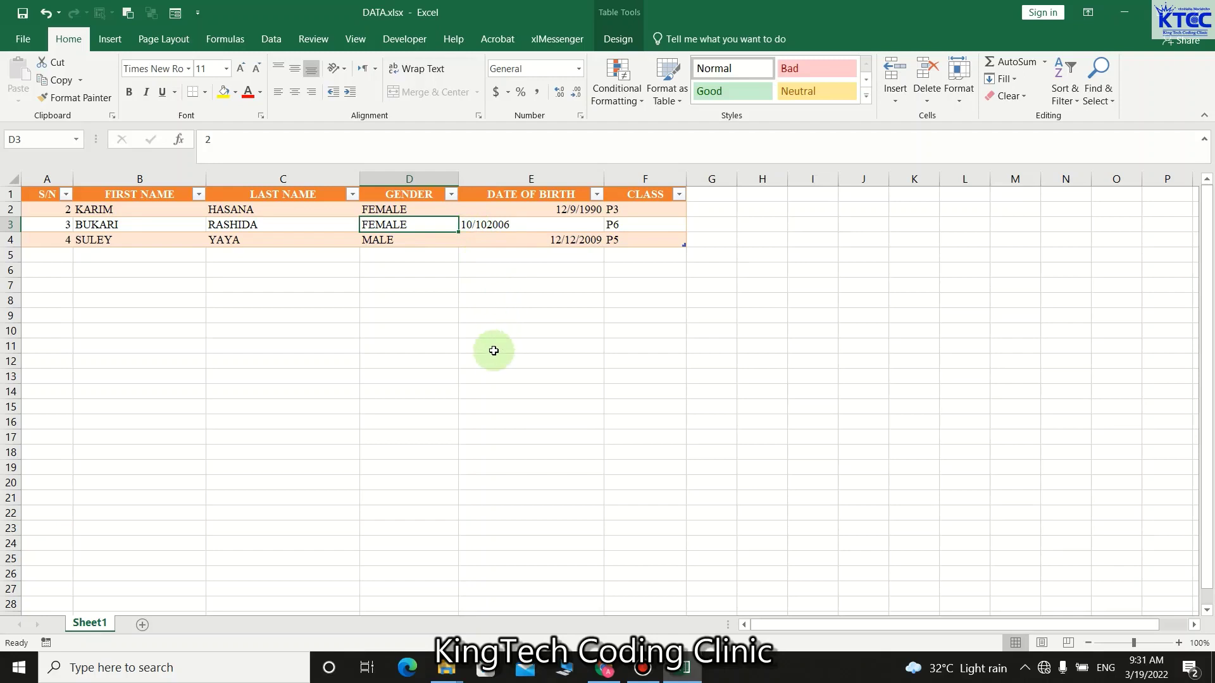
- Rename the Sheet1 tab to MY STUDENTS
click(285, 240)
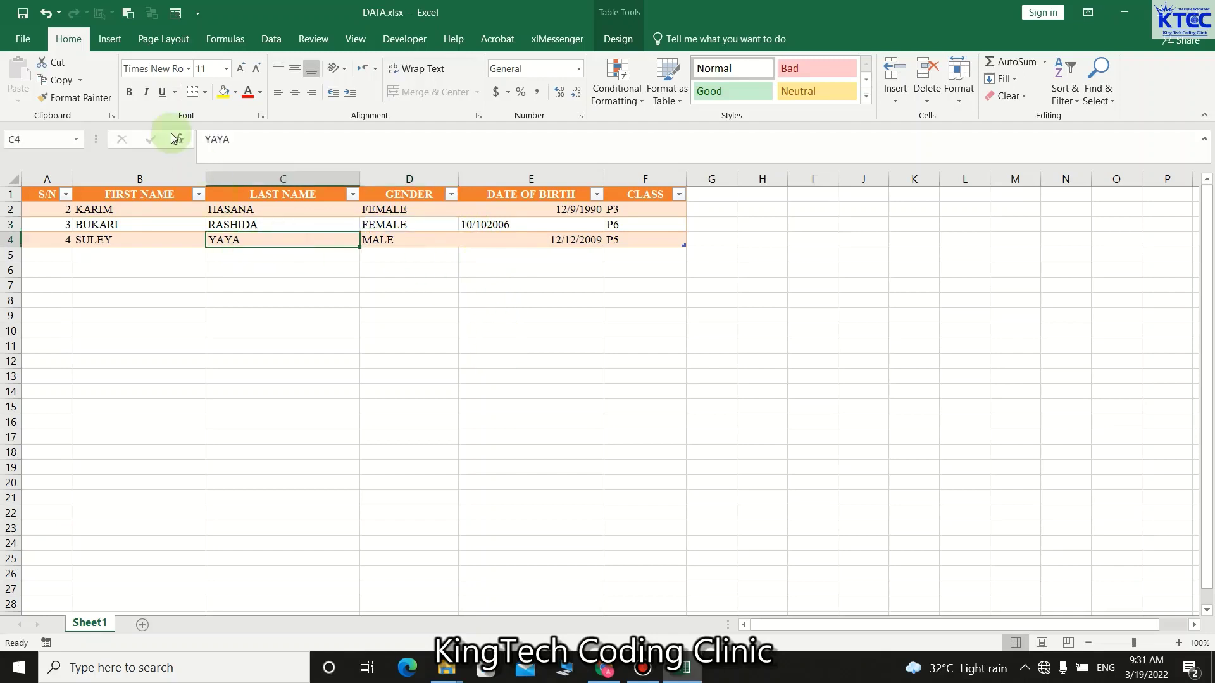
click(175, 12)
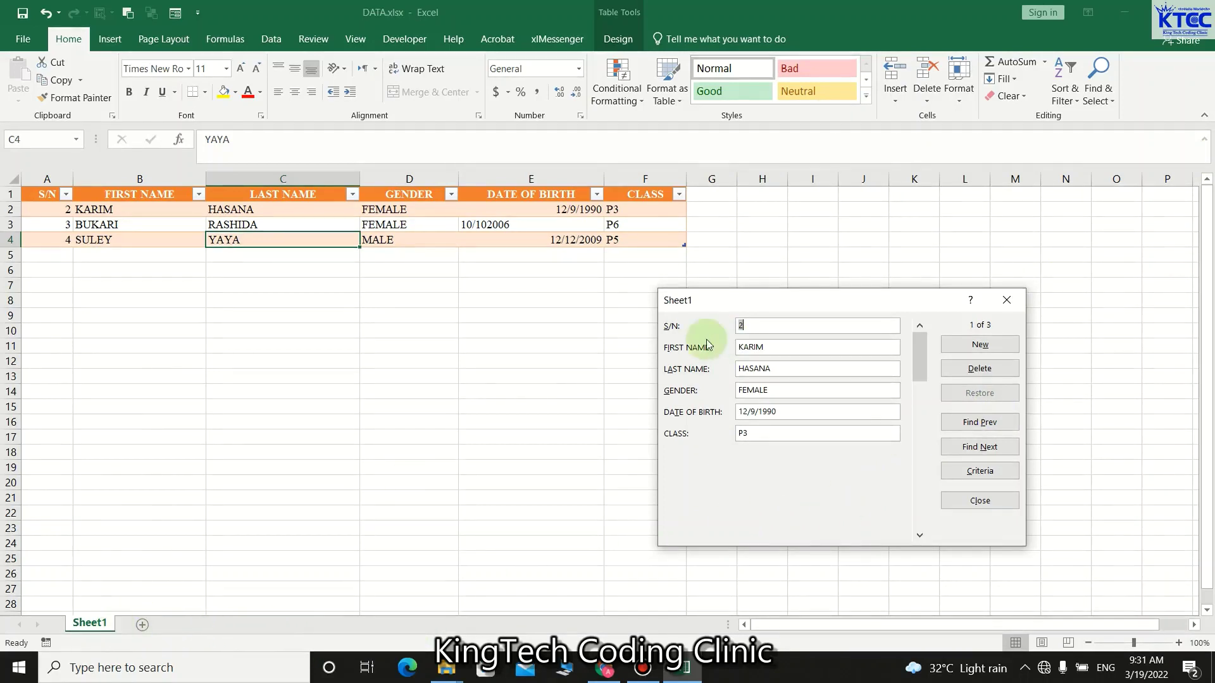
click(997, 297)
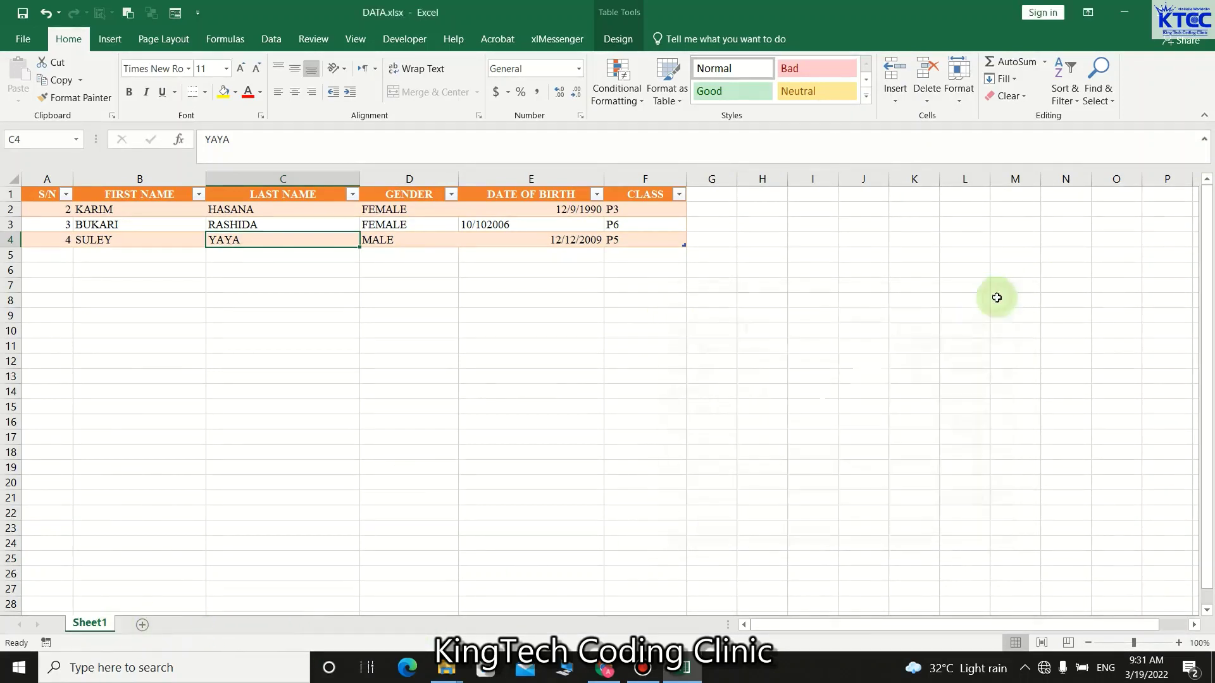
double_click(105, 624)
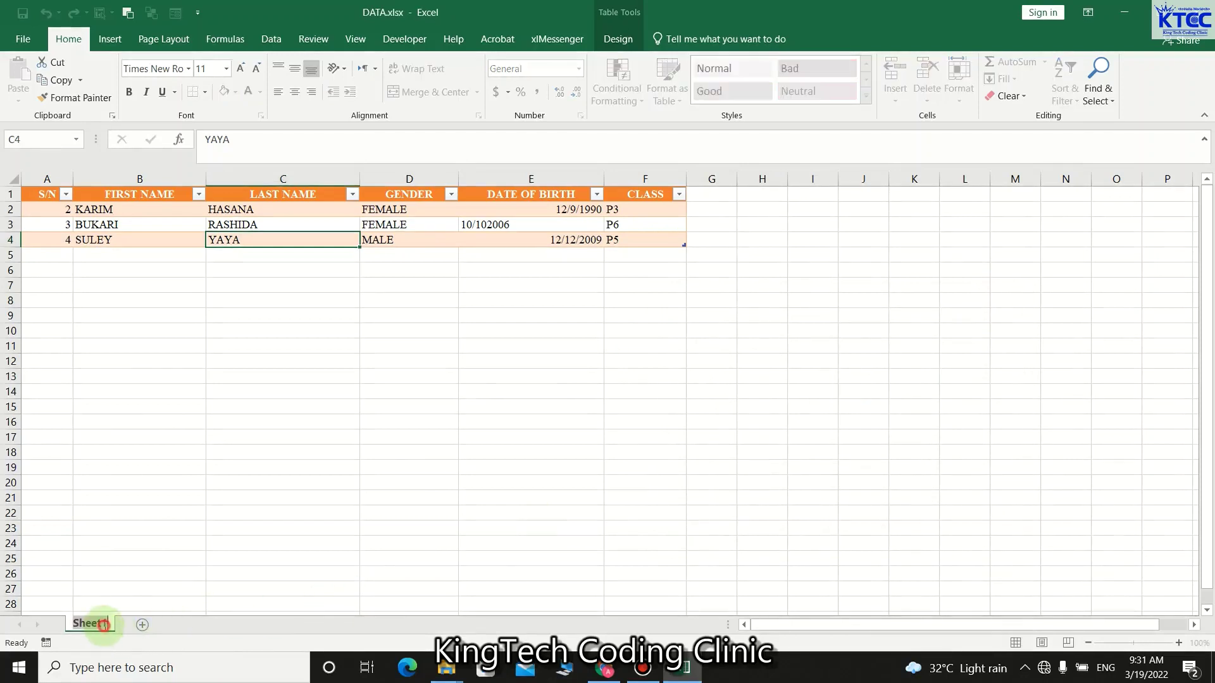
text(MY STUDENT)
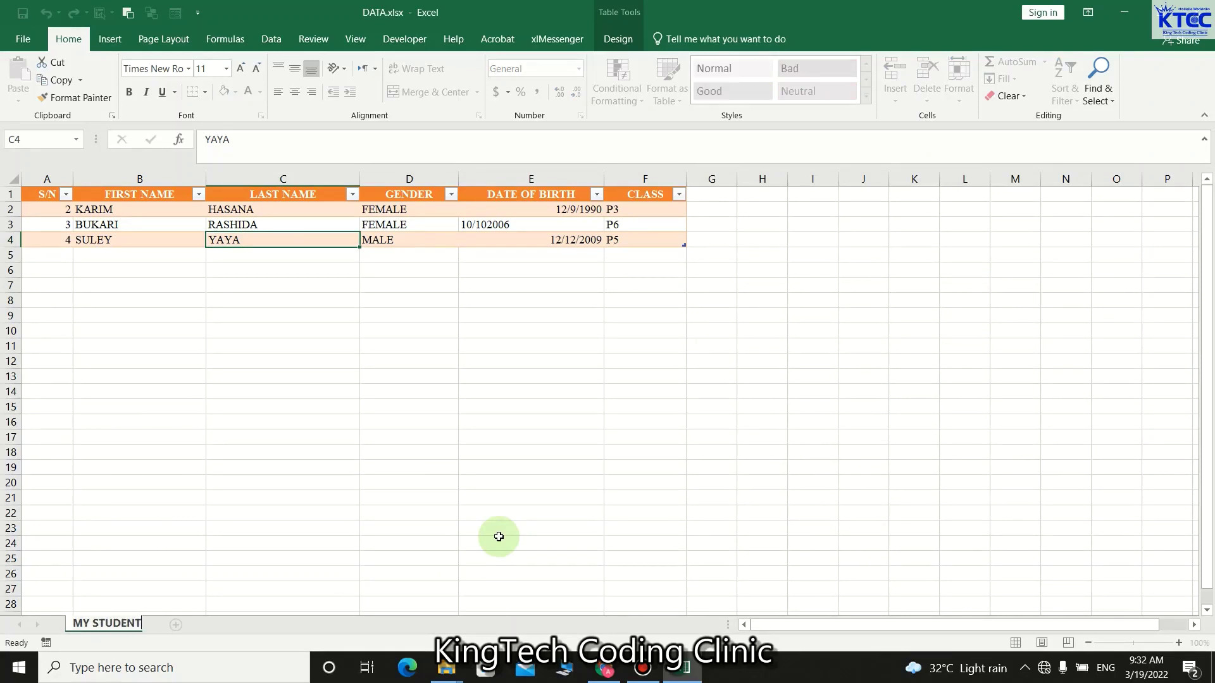
click(499, 537)
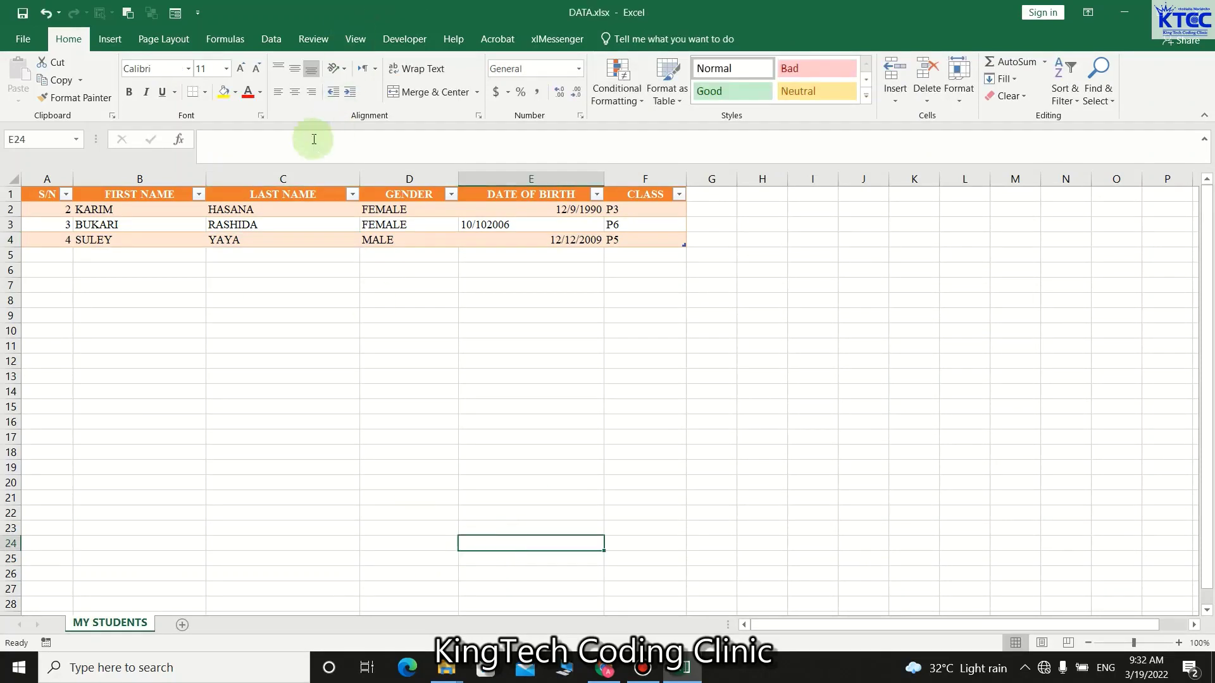
- Reopen the data form to check it now titles MY STUDENTS, then close it
click(279, 238)
click(175, 17)
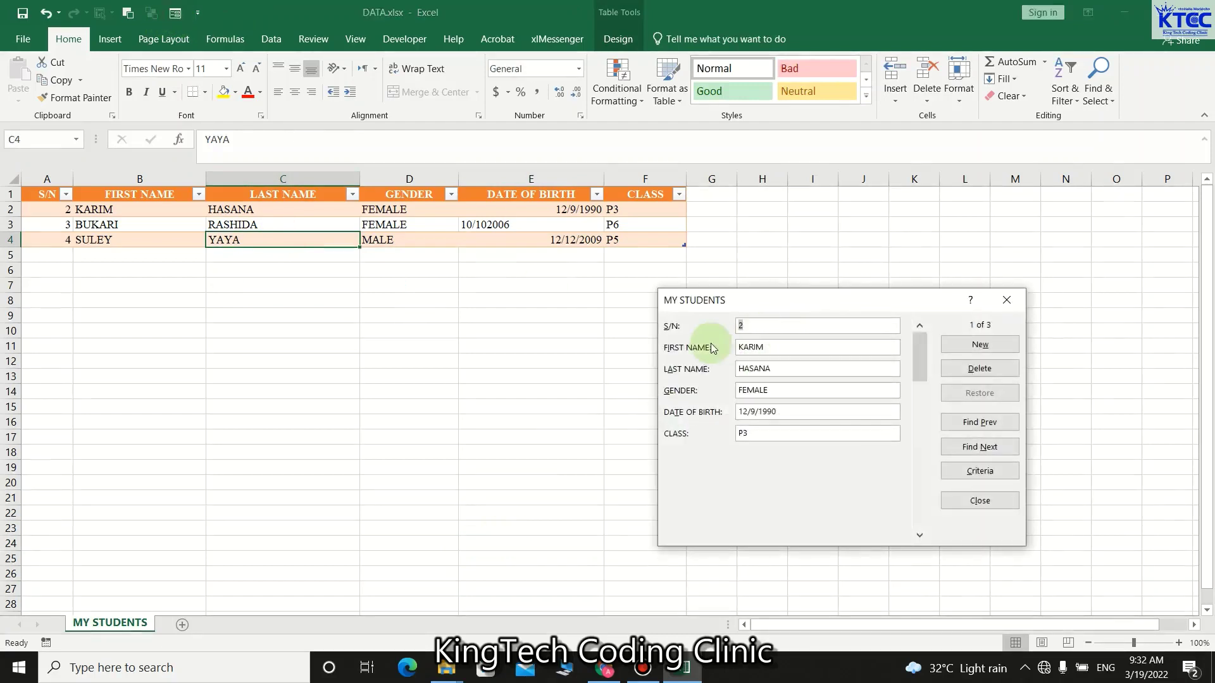
drag(684, 297, 698, 308)
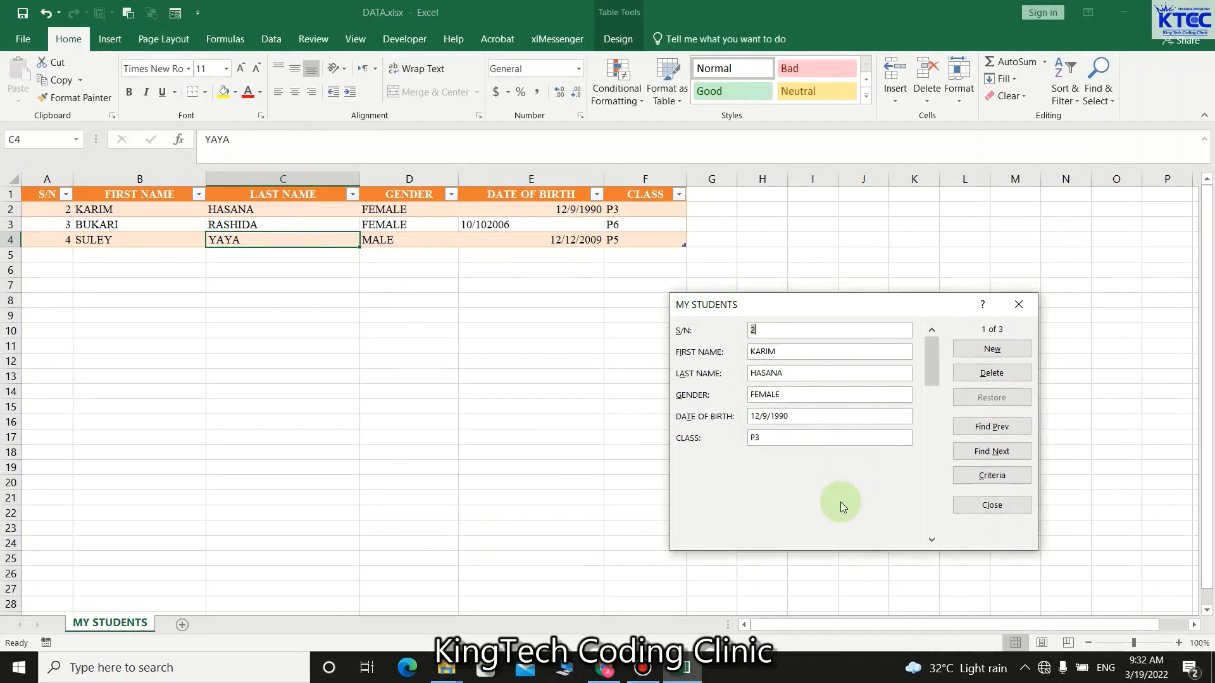
click(958, 505)
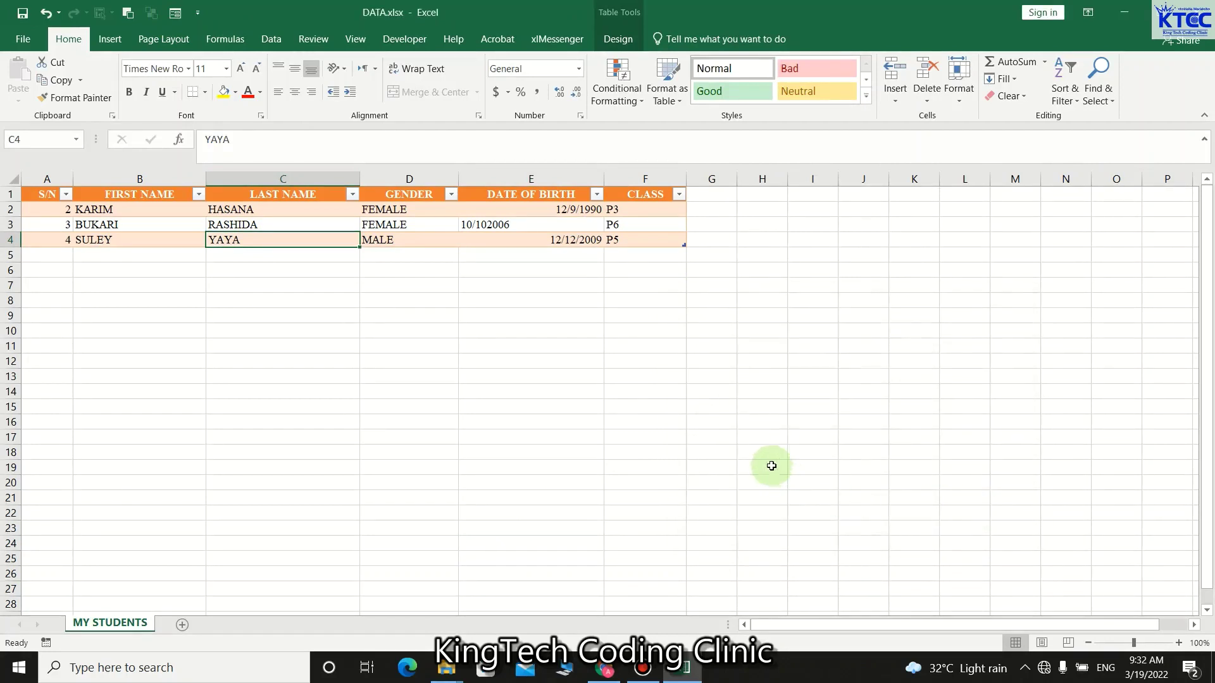
click(762, 453)
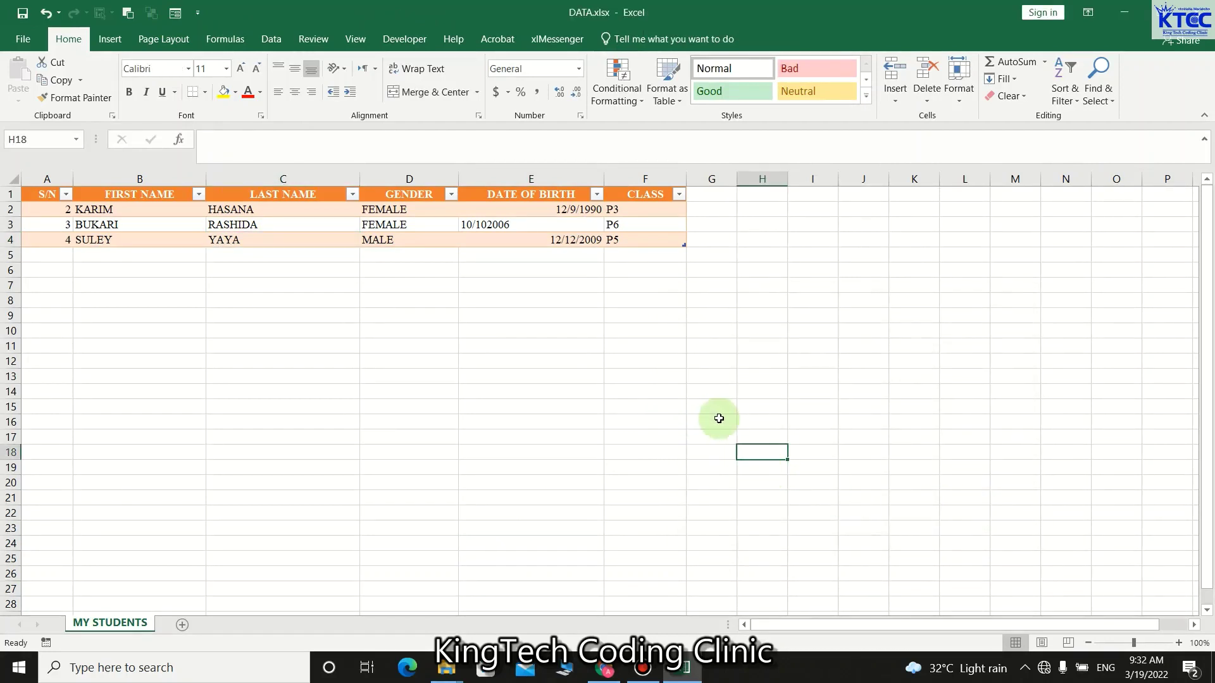